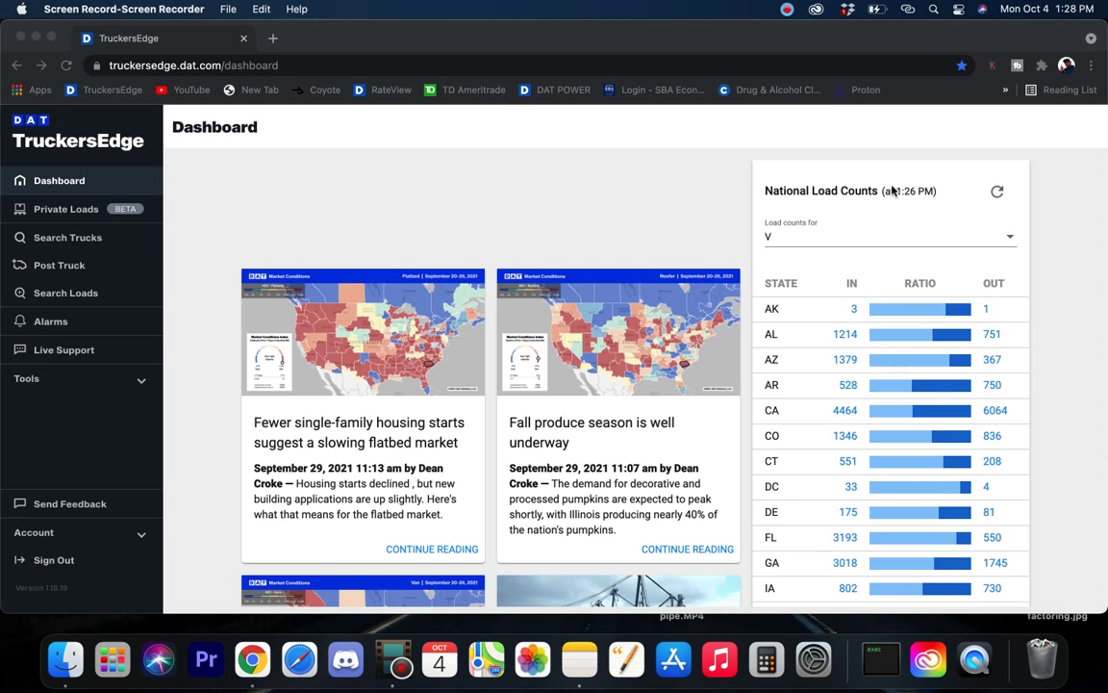
- Examine the National Load Counts for van freight, comparing inbound and outbound figures state by state
scroll(755, 330, "down", 2)
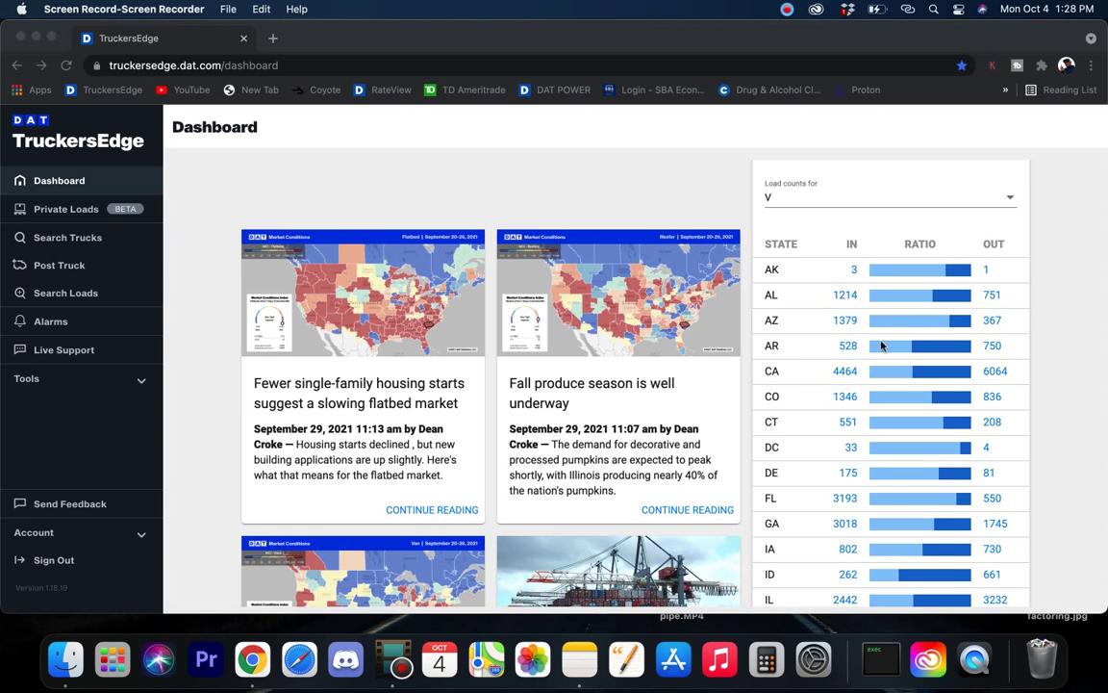
scroll(798, 380, "down", 2)
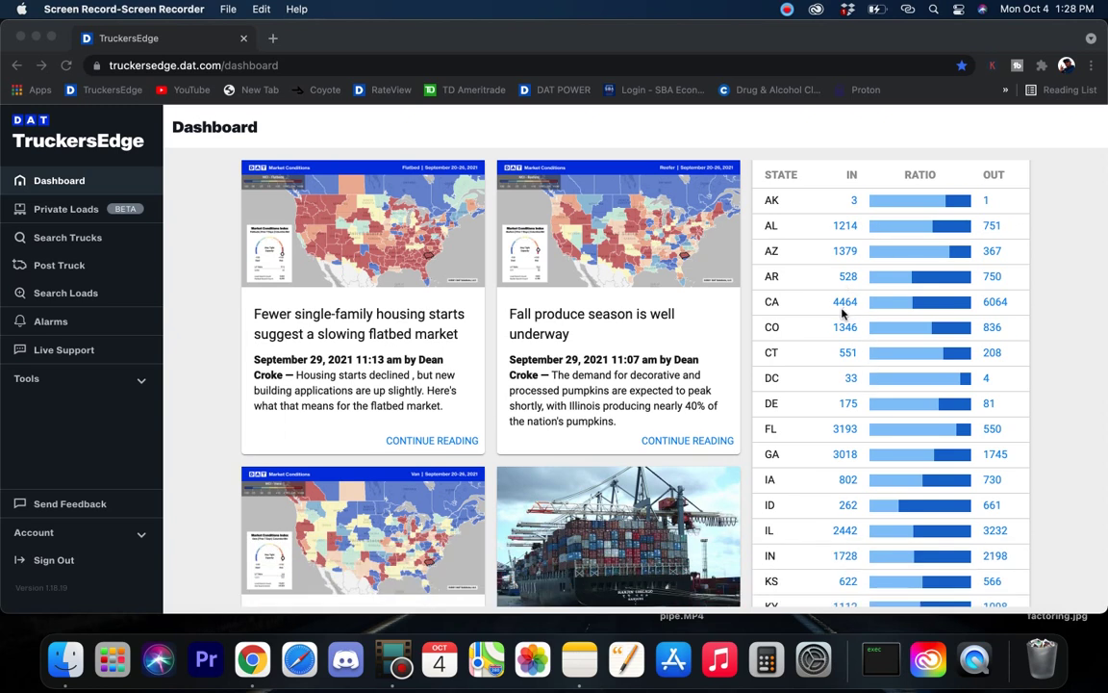
scroll(856, 316, "down", 4)
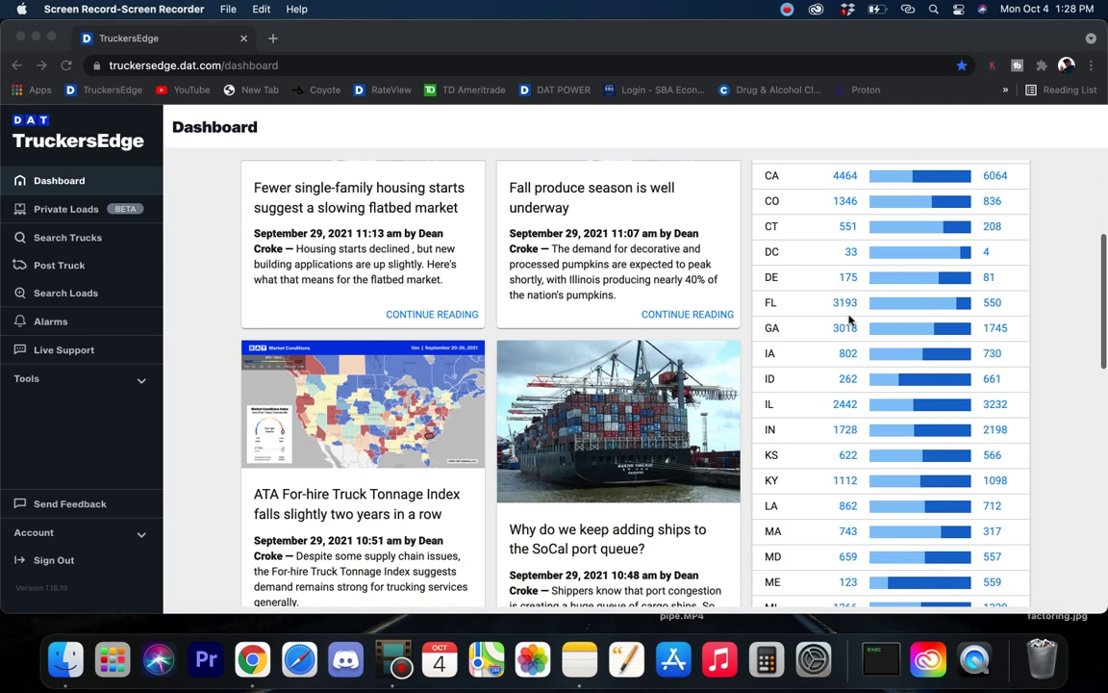
scroll(849, 319, "down", 3)
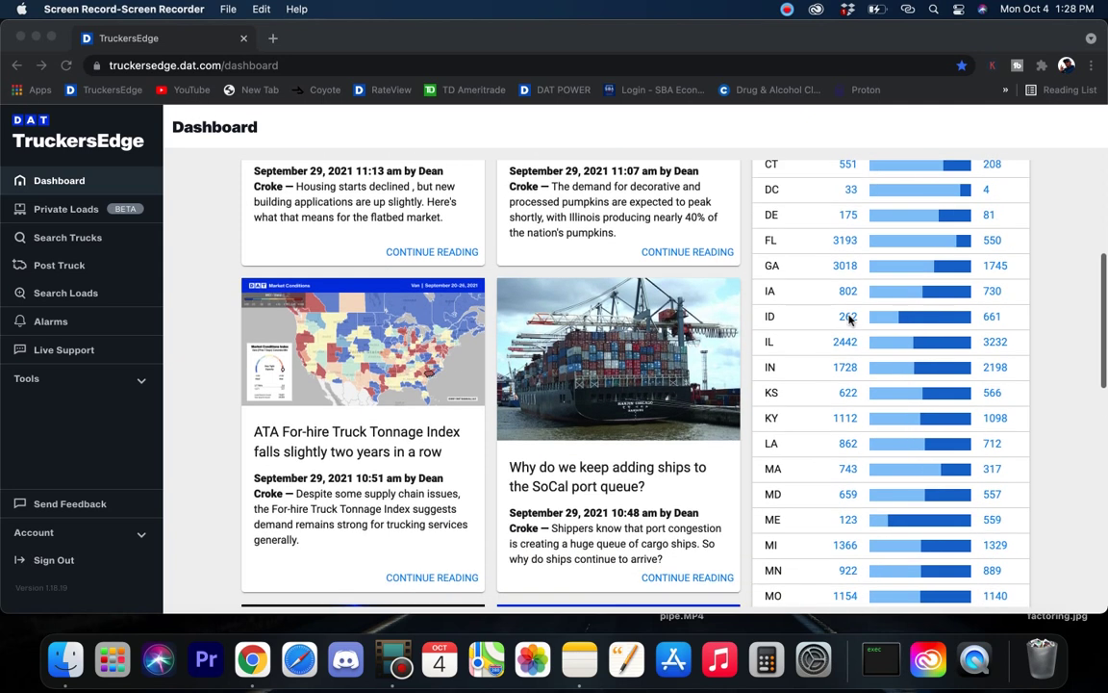
scroll(850, 319, "down", 5)
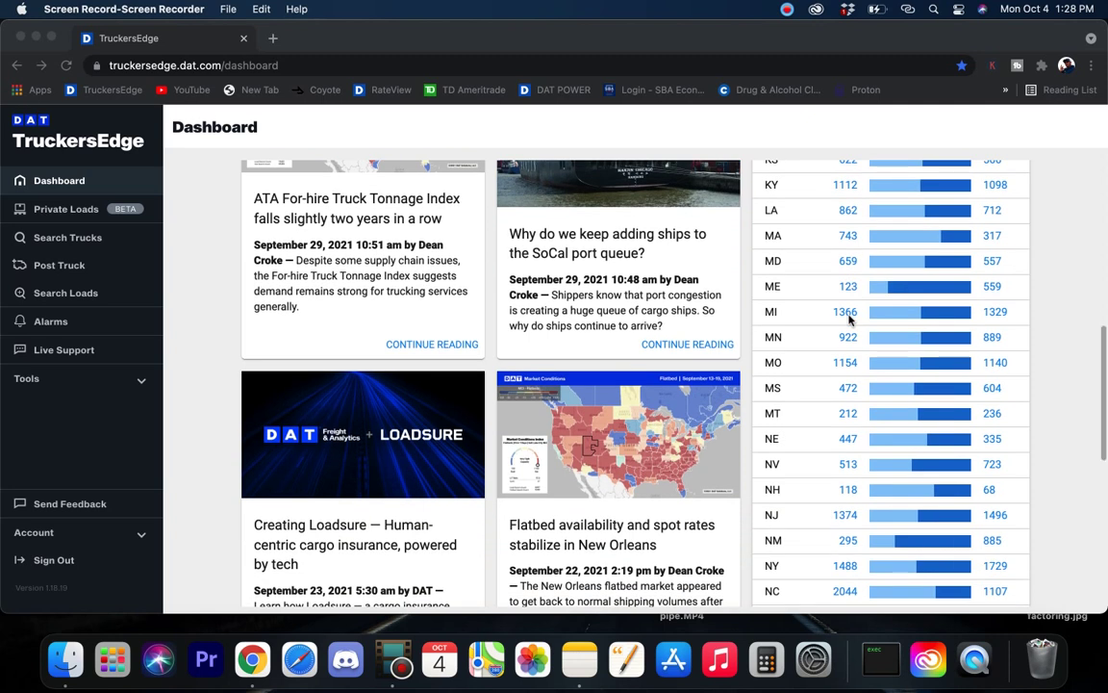
scroll(849, 319, "down", 5)
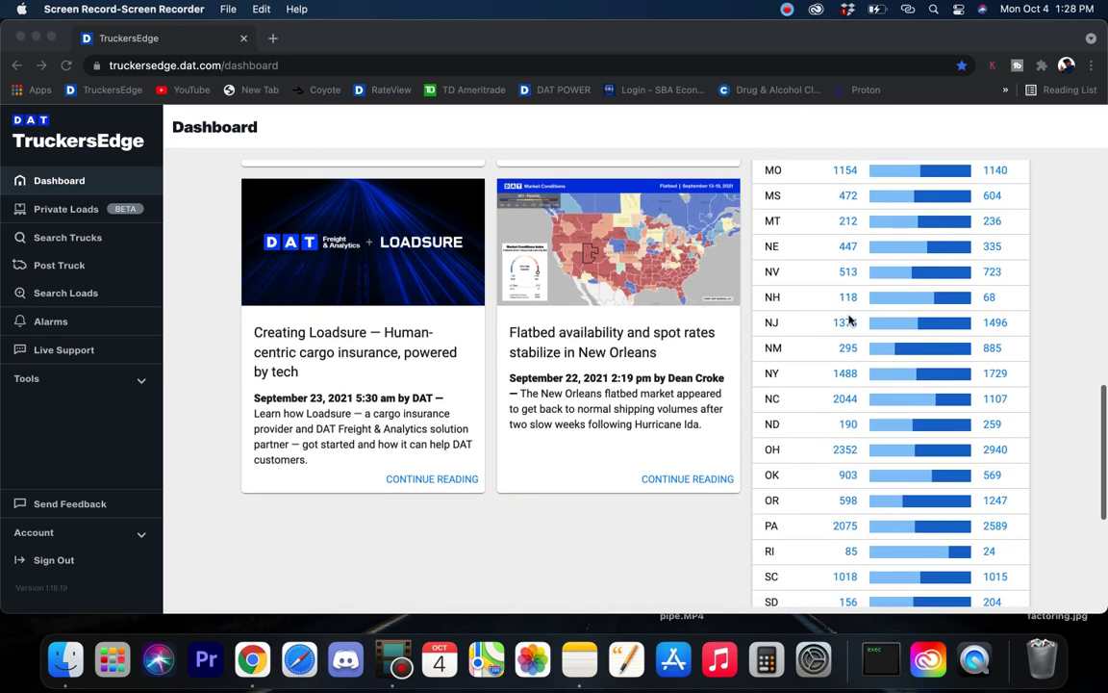
scroll(850, 318, "down", 6)
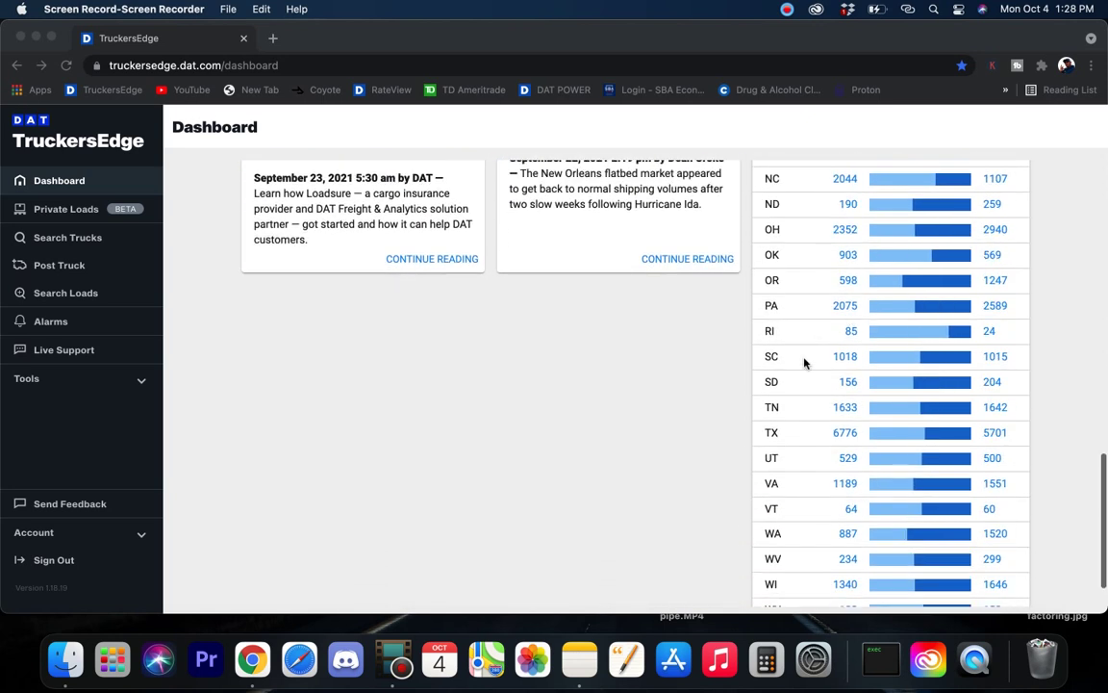
scroll(804, 362, "down", 2)
scroll(770, 362, "up", 20)
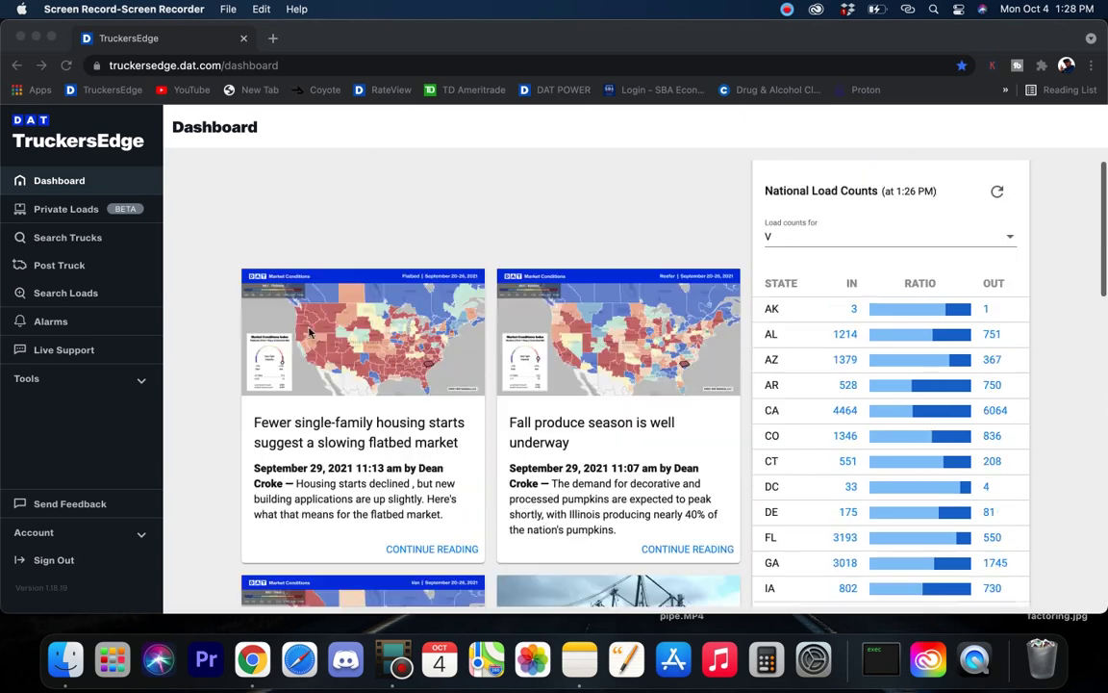
- Open the load search form, clear the destination and set the origin to Los Angeles, CA
left_click(56, 293)
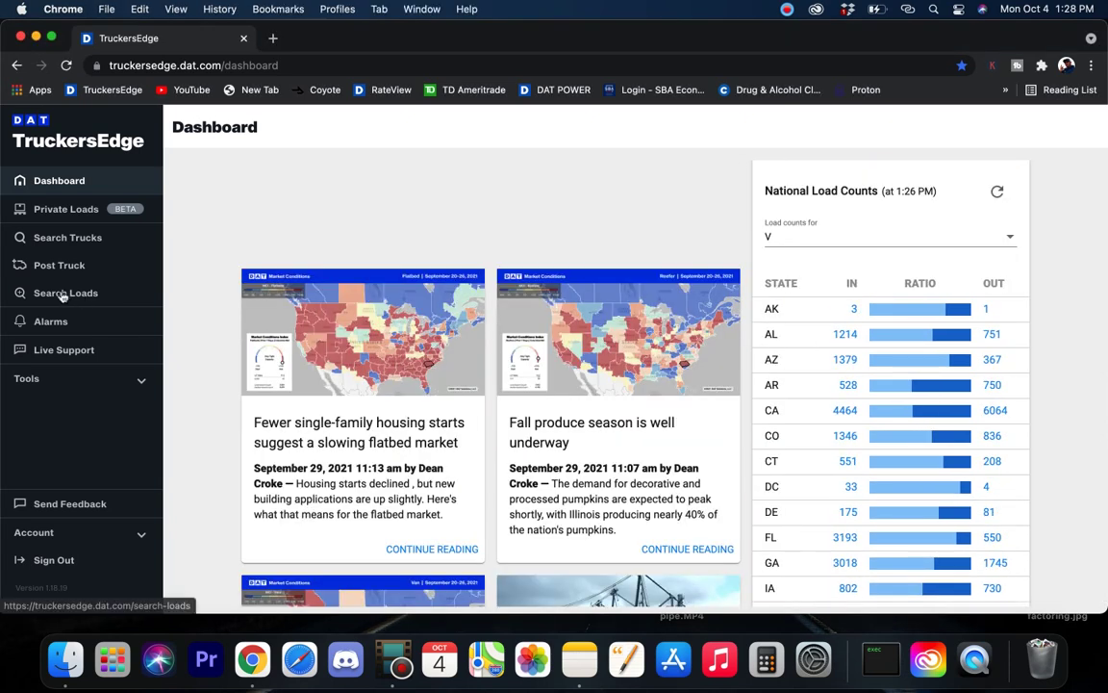
left_click(56, 292)
triple_click(481, 224)
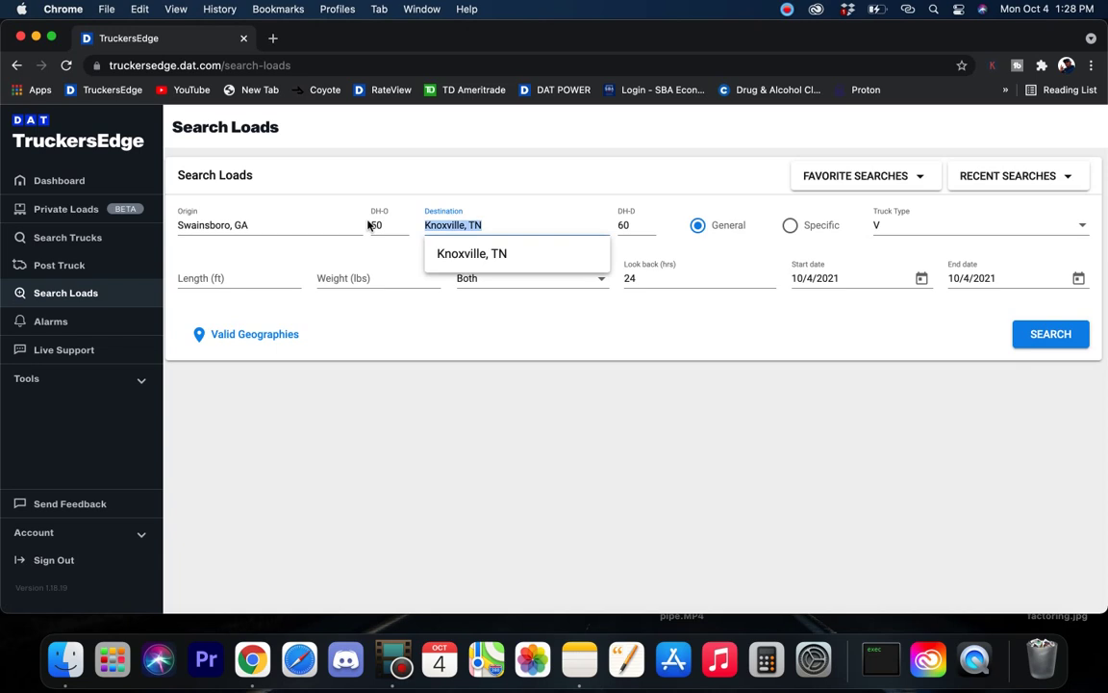
key("BackSpace")
triple_click(263, 226)
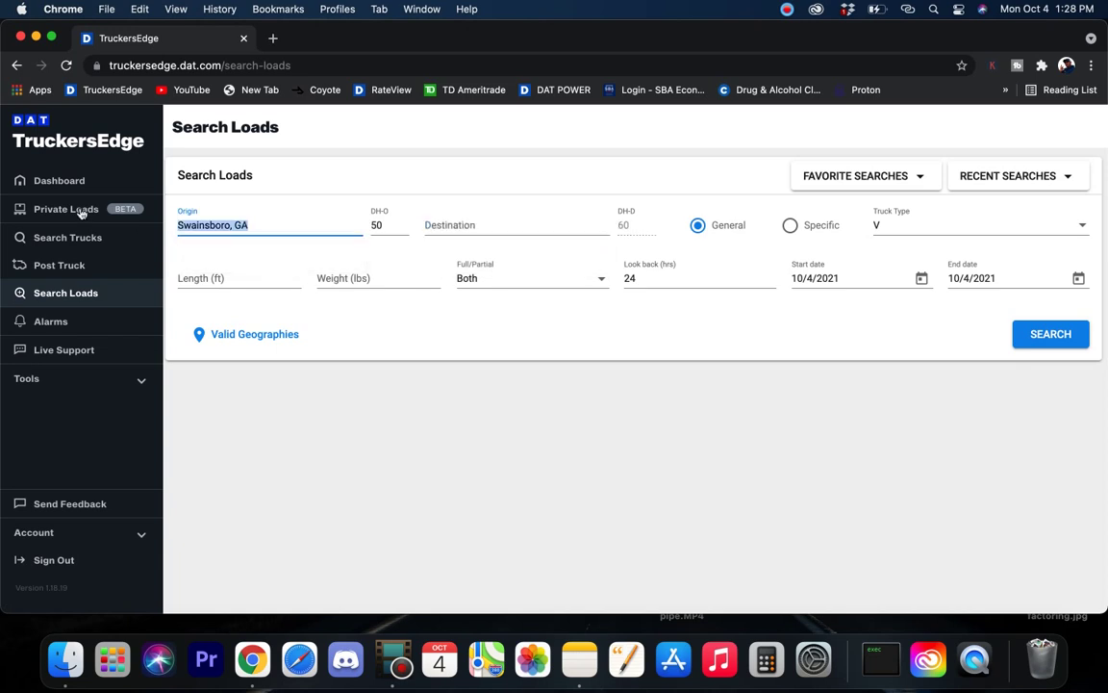
key("BackSpace")
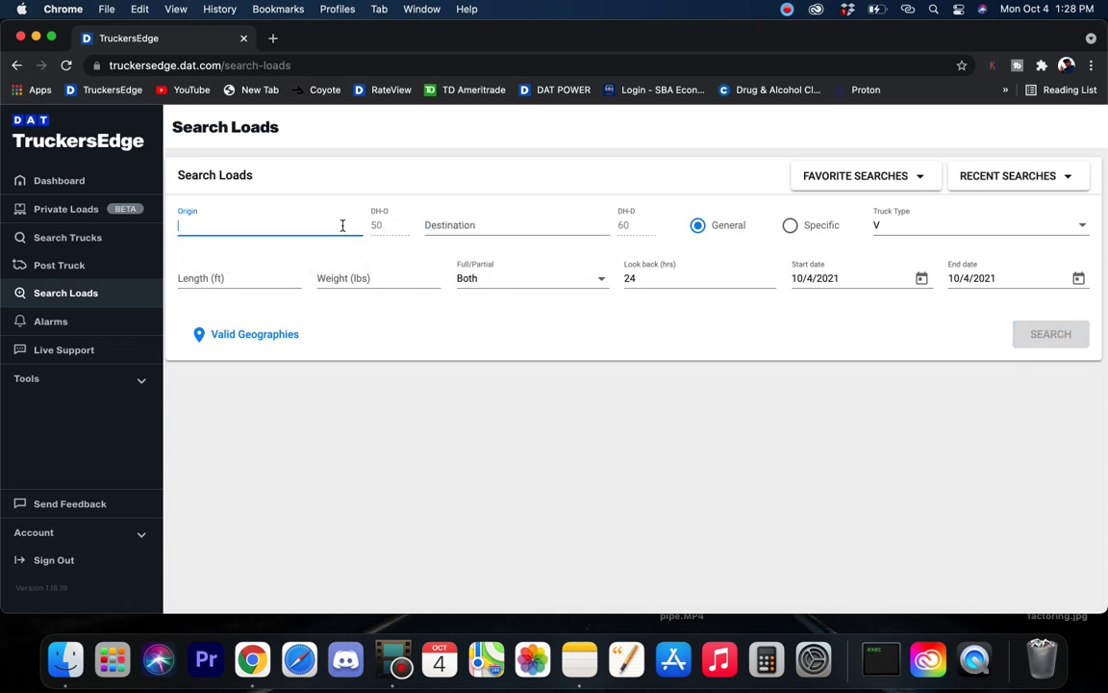
type("los angelas")
left_click(272, 252)
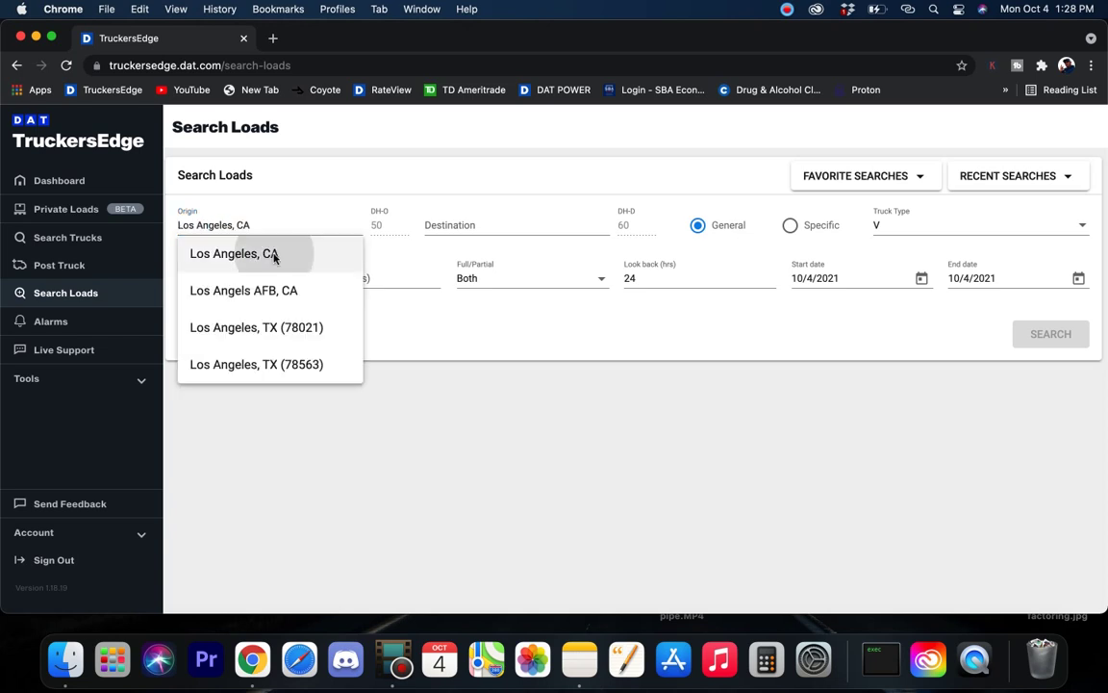
- Set the origin deadhead (DH-O) to 120 and run the load search
left_click(374, 225)
key("BackSpace")
key("BackSpace")
type("120")
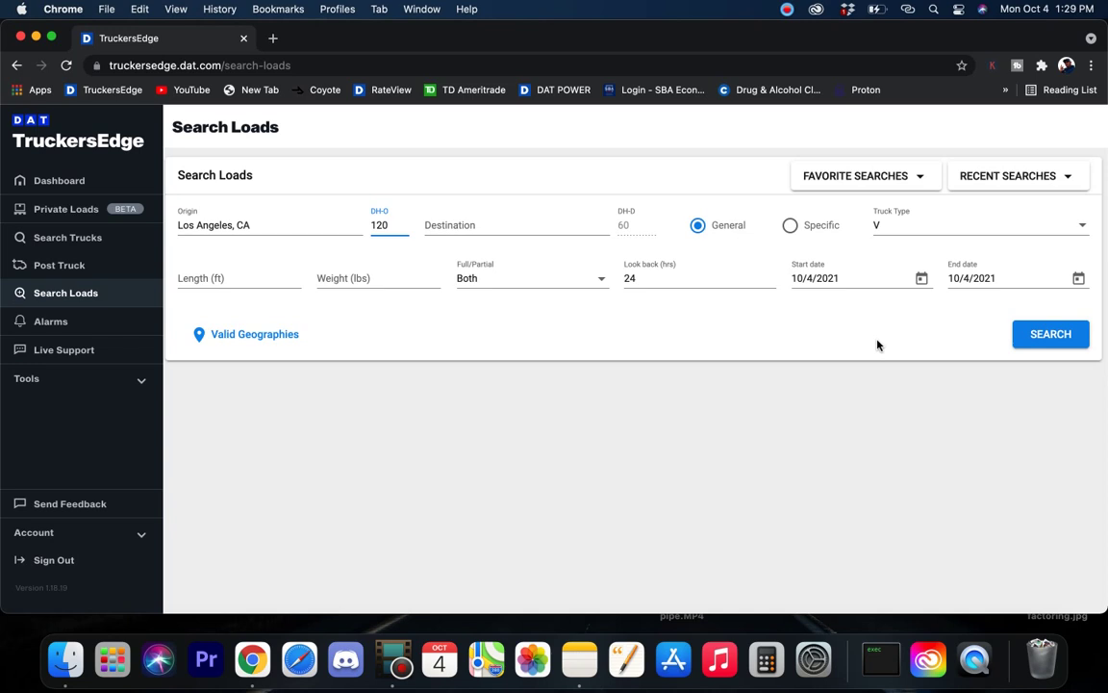
left_click(1031, 344)
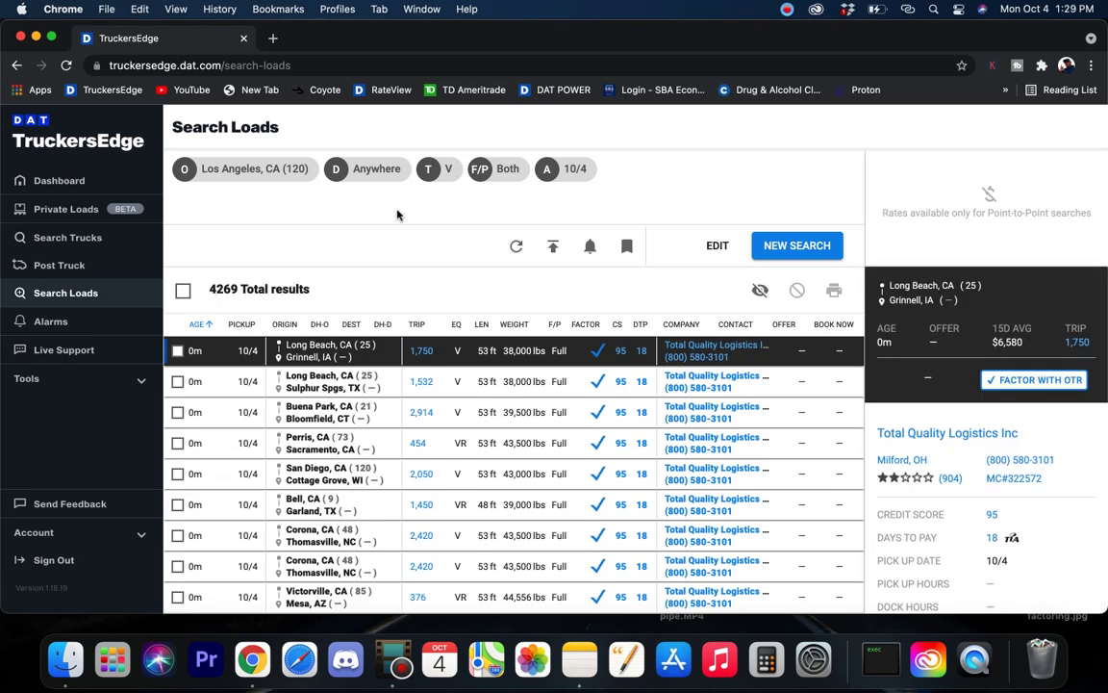
- Sort the Los Angeles loads by highest offer and examine the details of the load to Albuquerque, NM
left_click_drag(206, 289, 312, 290)
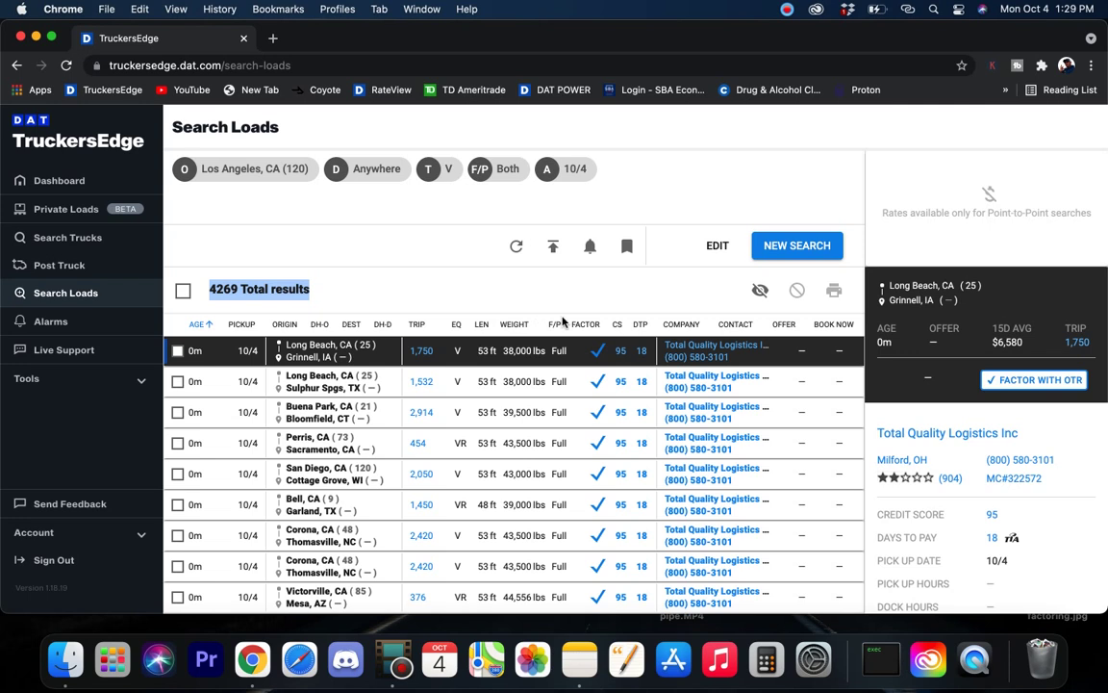
left_click(781, 326)
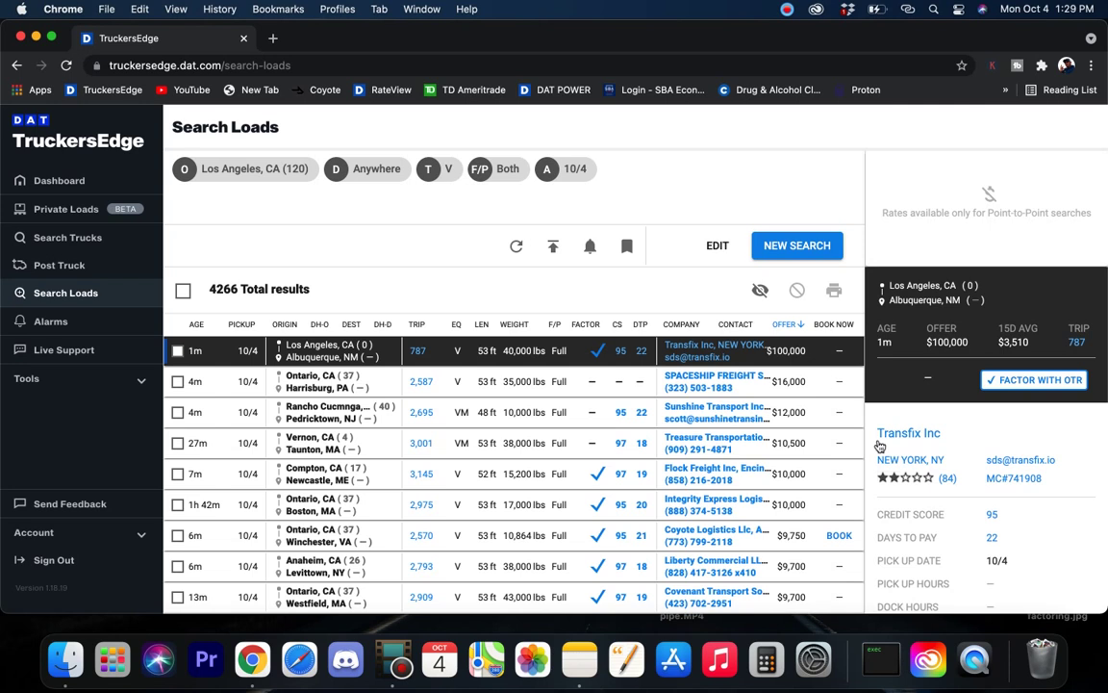
scroll(880, 448, "down", 3)
scroll(881, 447, "down", 2)
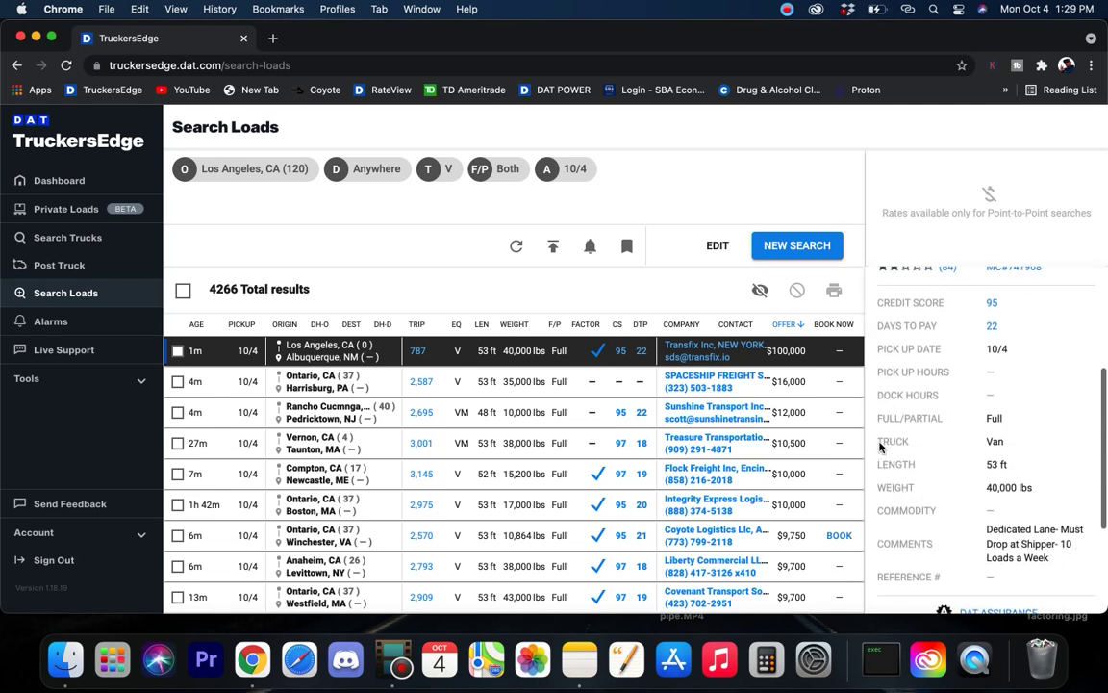
scroll(880, 443, "up", 5)
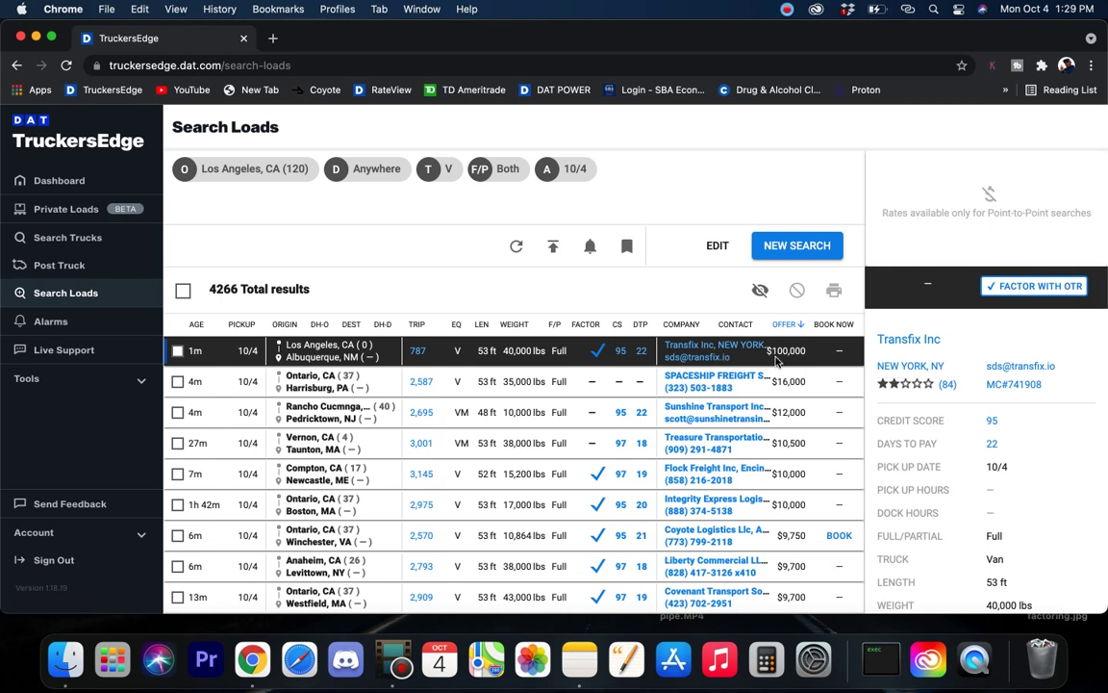
- Examine the details and comments of the high-offer loads to Harrisburg, PA, Pedricktown, NJ and Taunton, MA
left_click(373, 382)
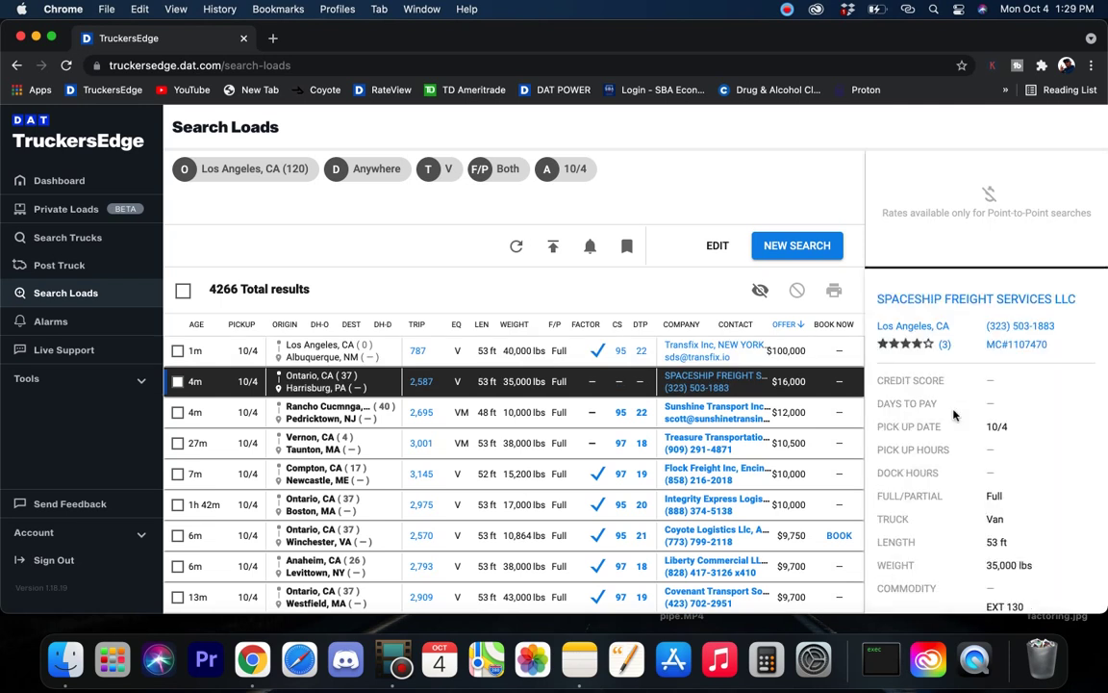
scroll(953, 414, "down", 3)
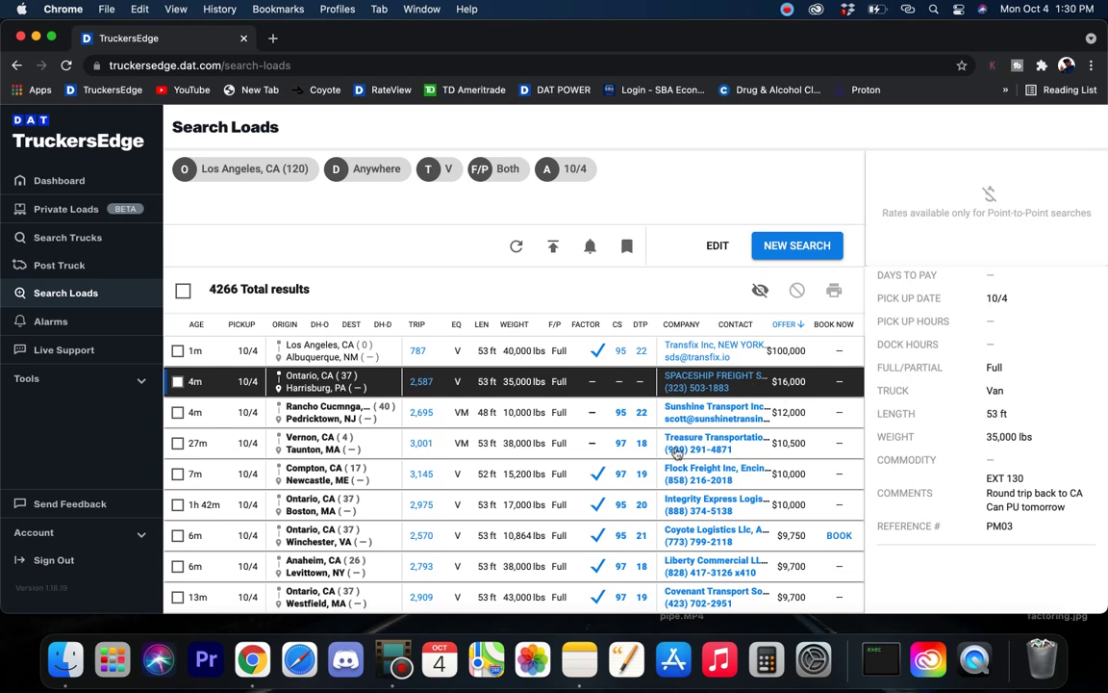
left_click(592, 415)
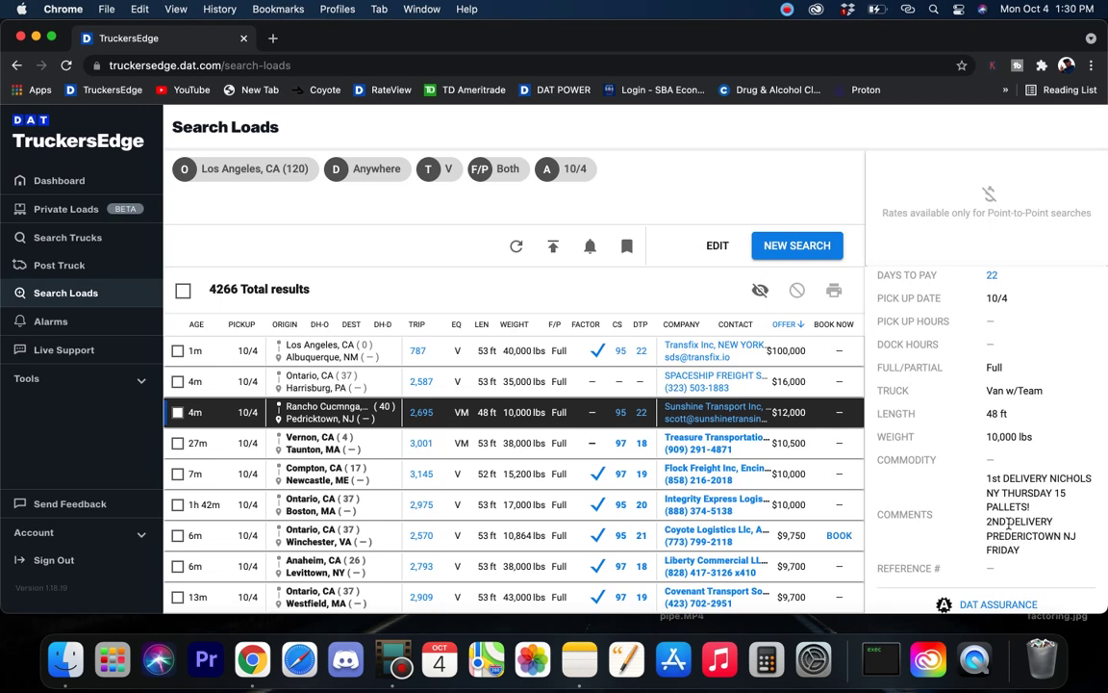
left_click(442, 448)
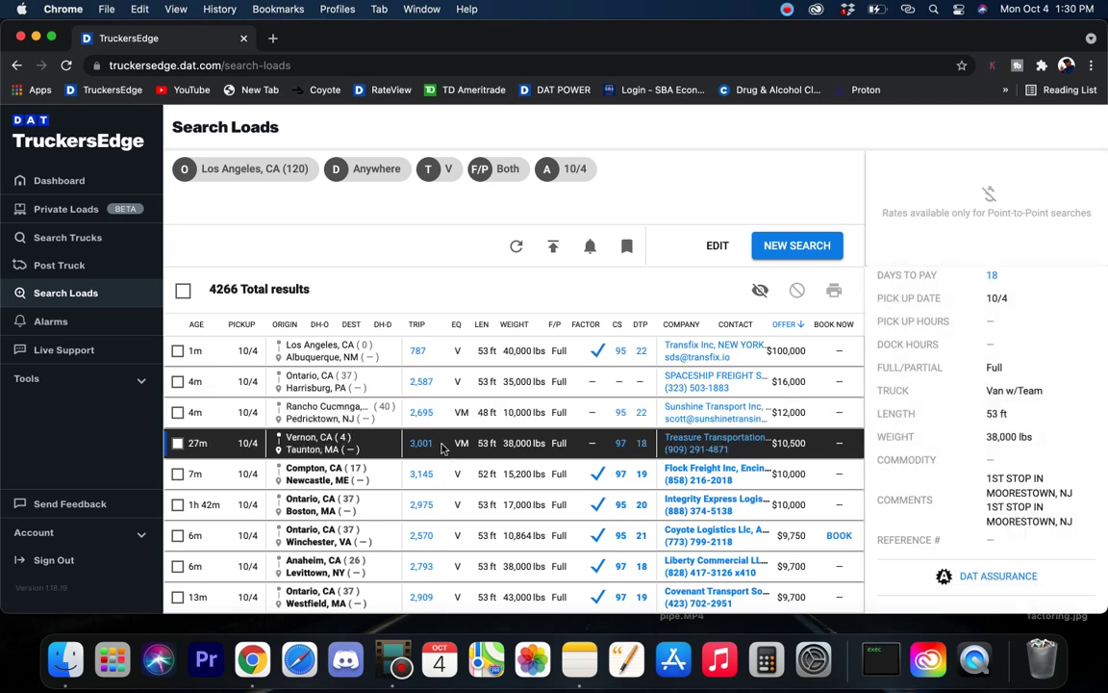
scroll(443, 447, "down", 3)
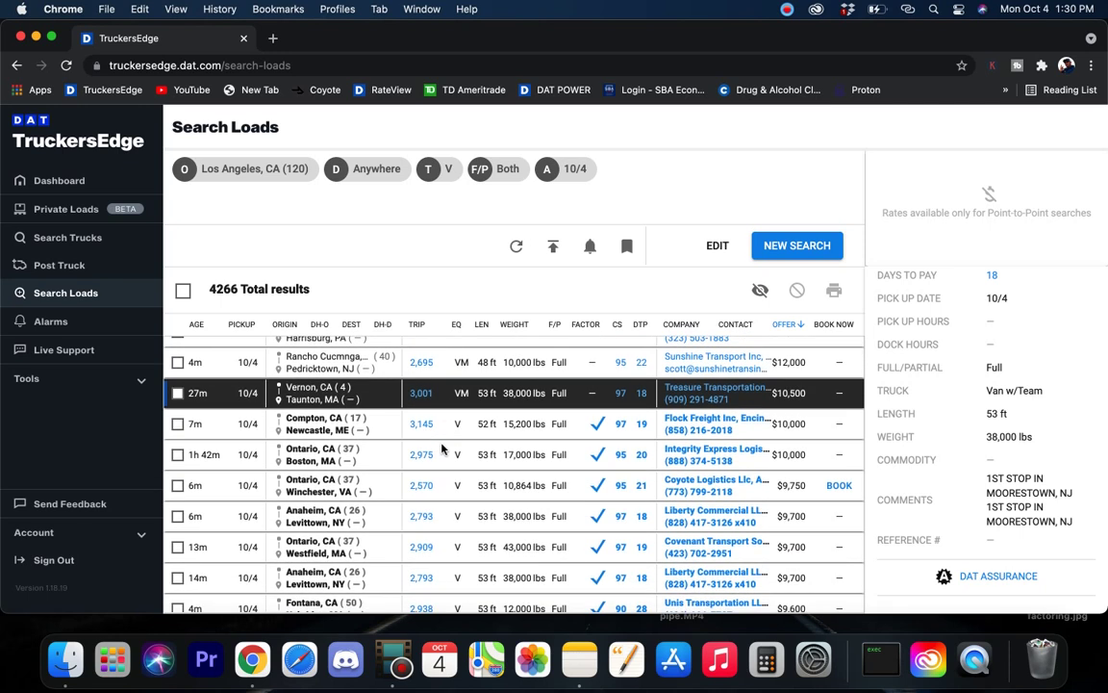
scroll(486, 356, "up", 3)
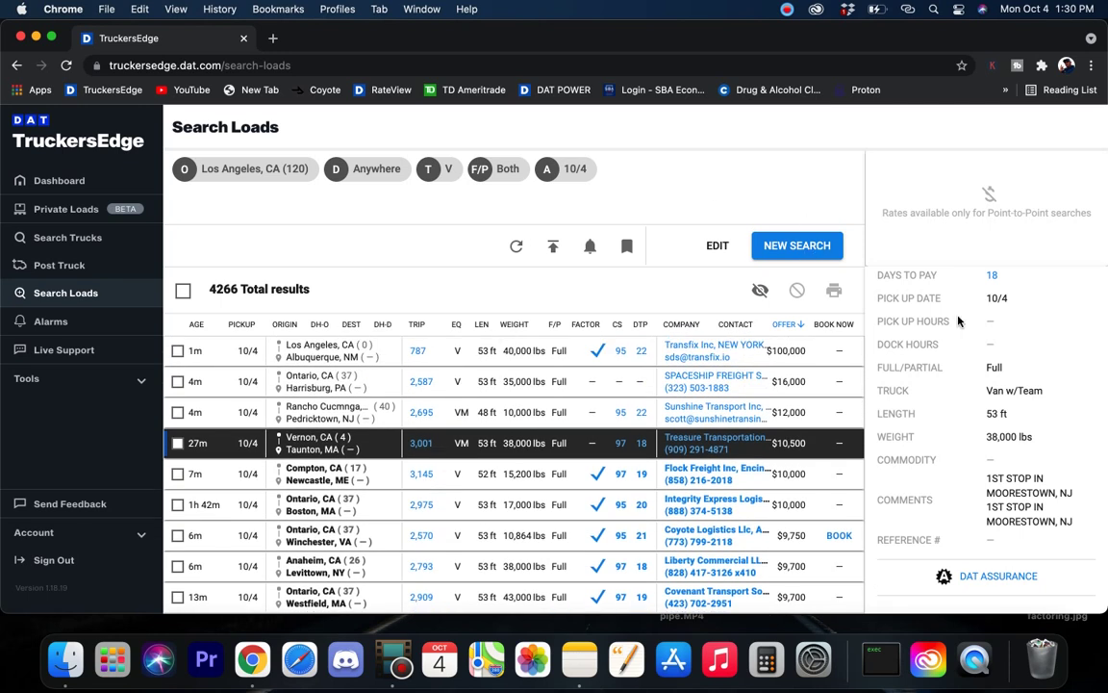
scroll(958, 320, "up", 1)
scroll(959, 321, "up", 4)
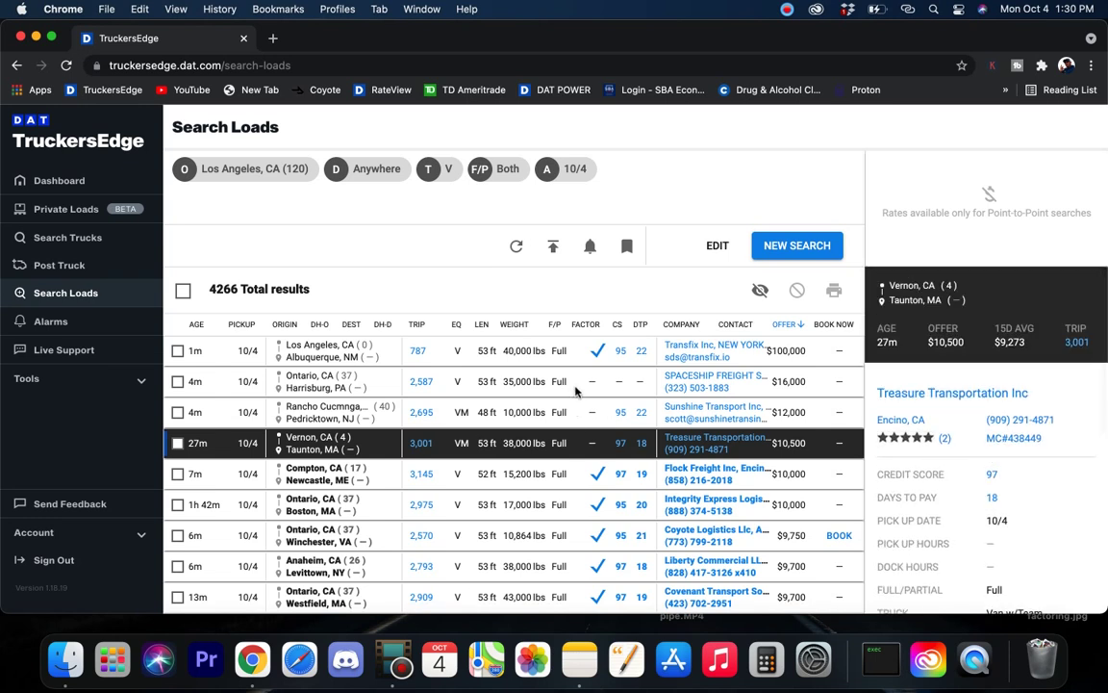
- Compare the Ontario, CA to Harrisburg, PA load's offer with its 15-day average and reread its comments
left_click(592, 383)
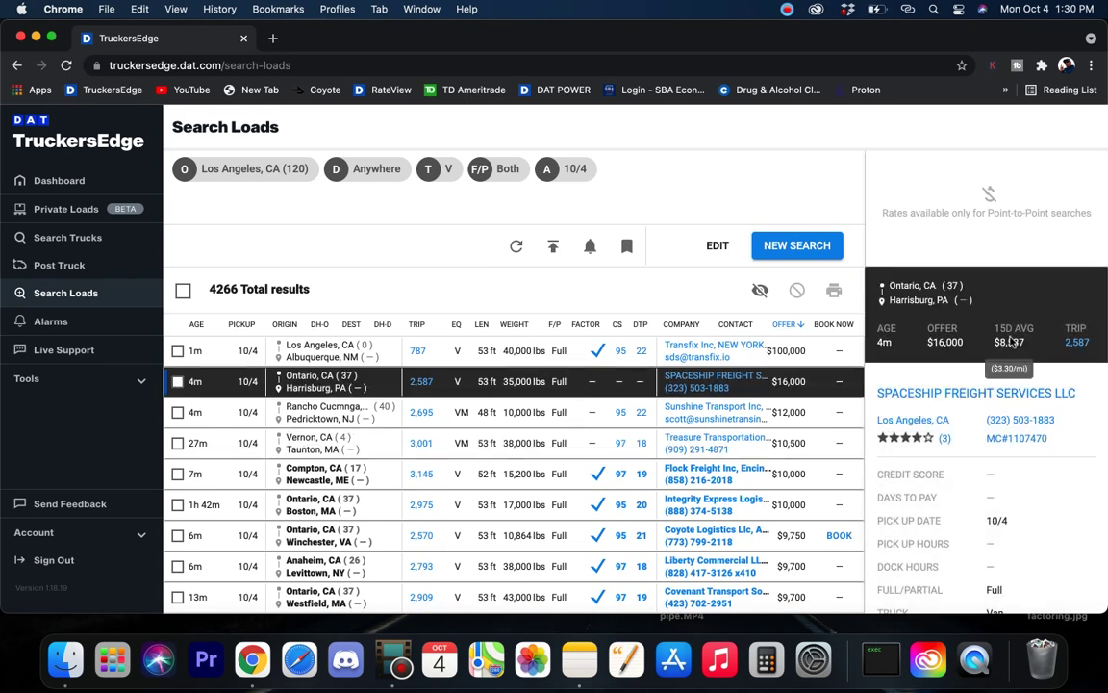
scroll(1011, 341, "down", 5)
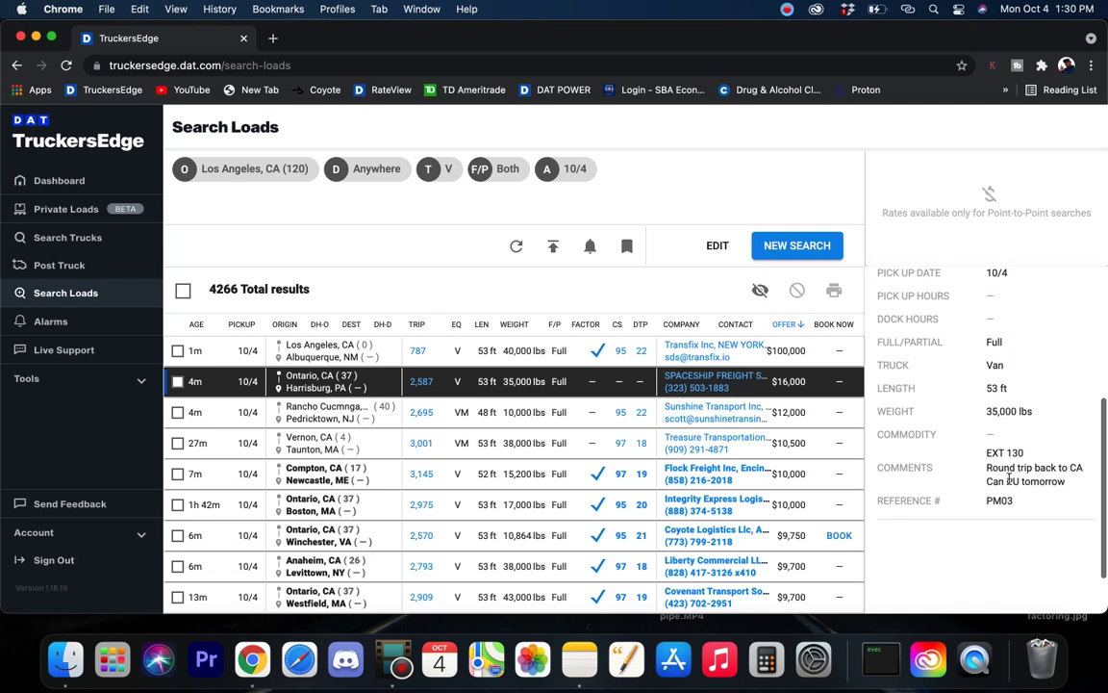
scroll(895, 364, "up", 2)
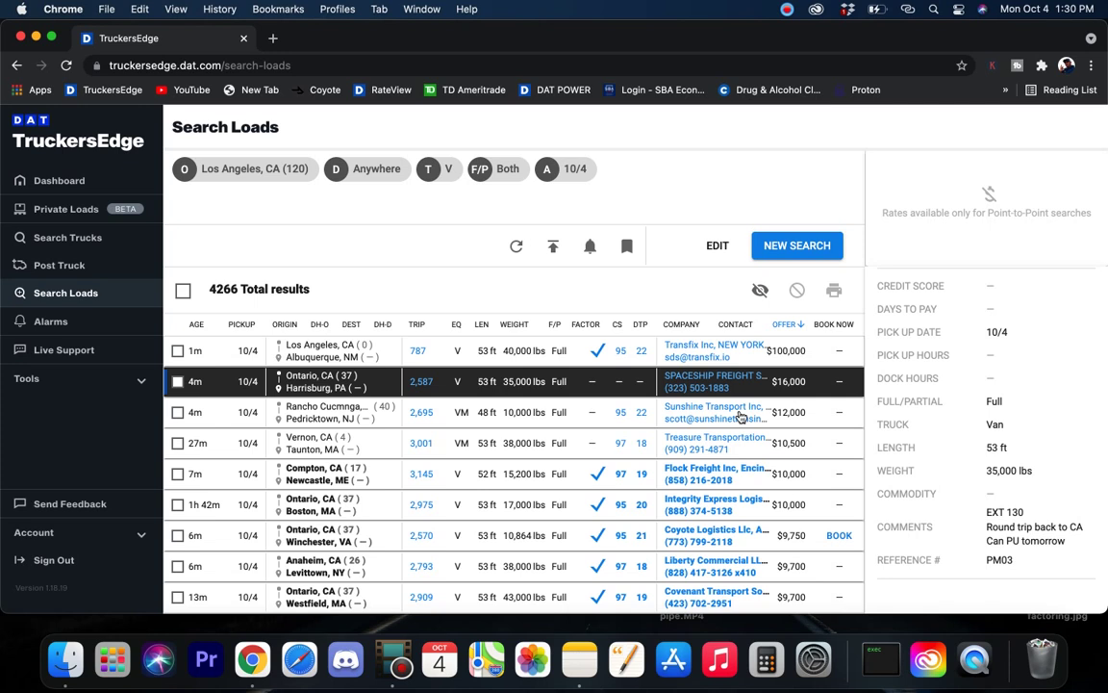
scroll(923, 371, "up", 5)
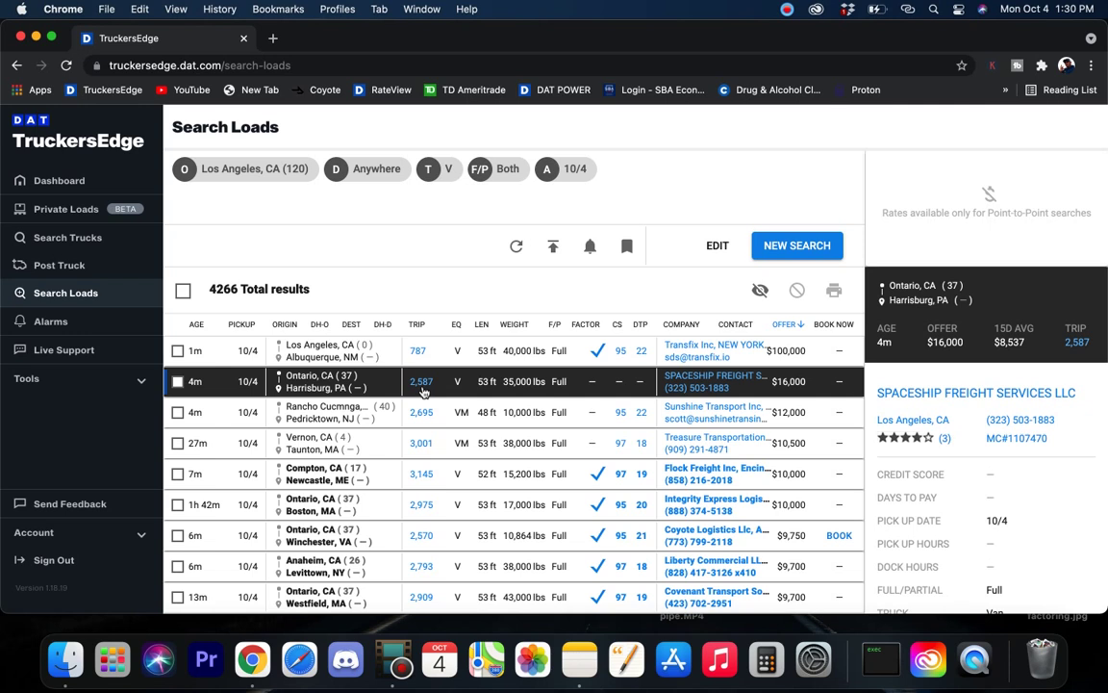
- Run a new load search with origin Tracy, CA and an origin deadhead (DH-O) of 200
left_click(782, 240)
triple_click(179, 225)
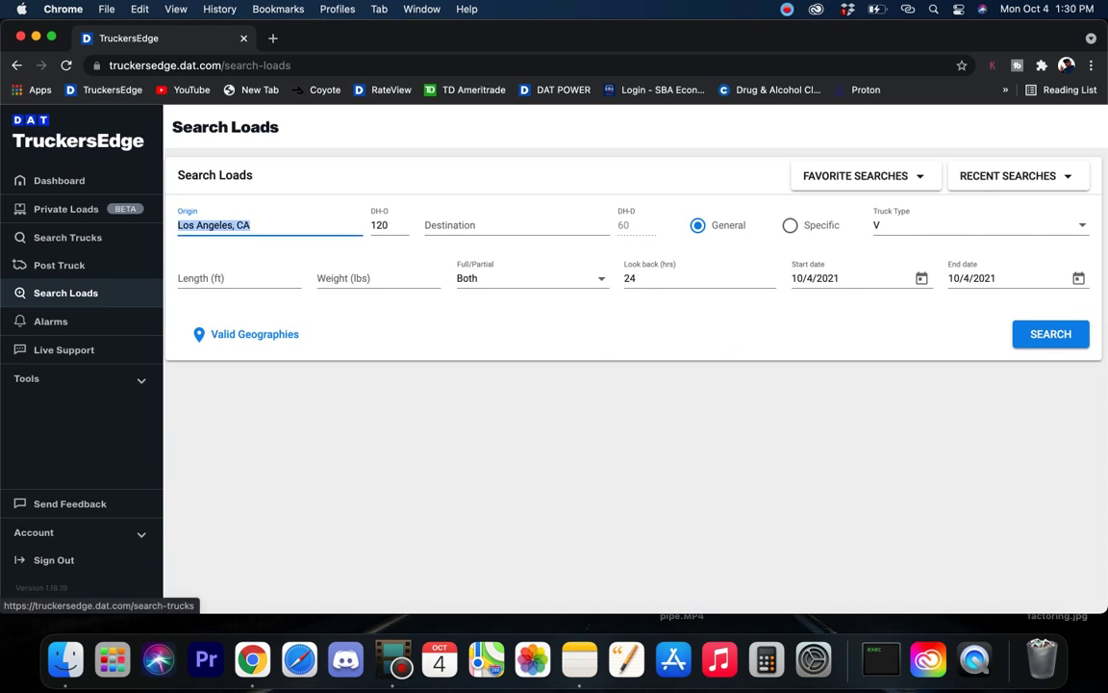
key("BackSpace")
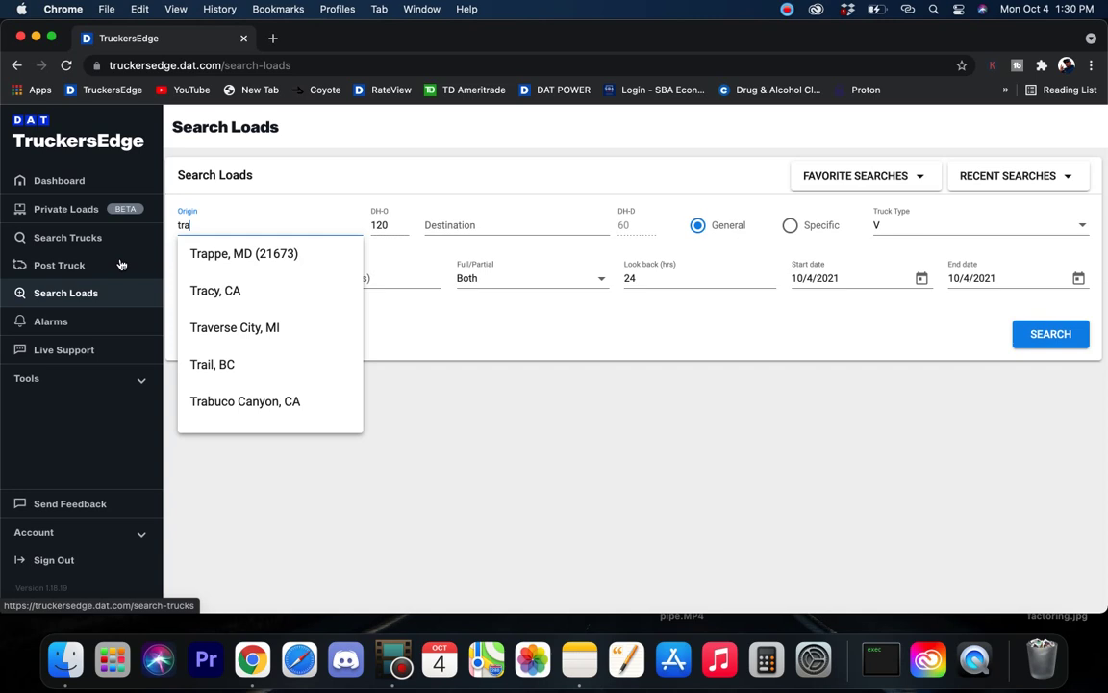
left_click(223, 291)
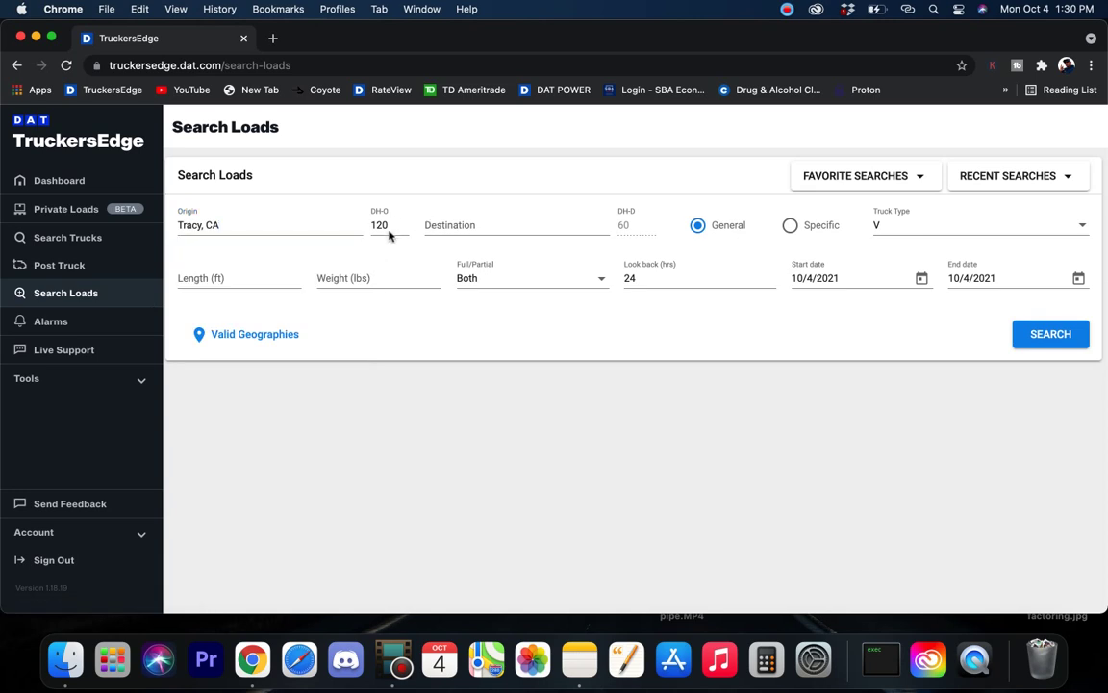
double_click(388, 224)
type("1200")
left_click(1052, 335)
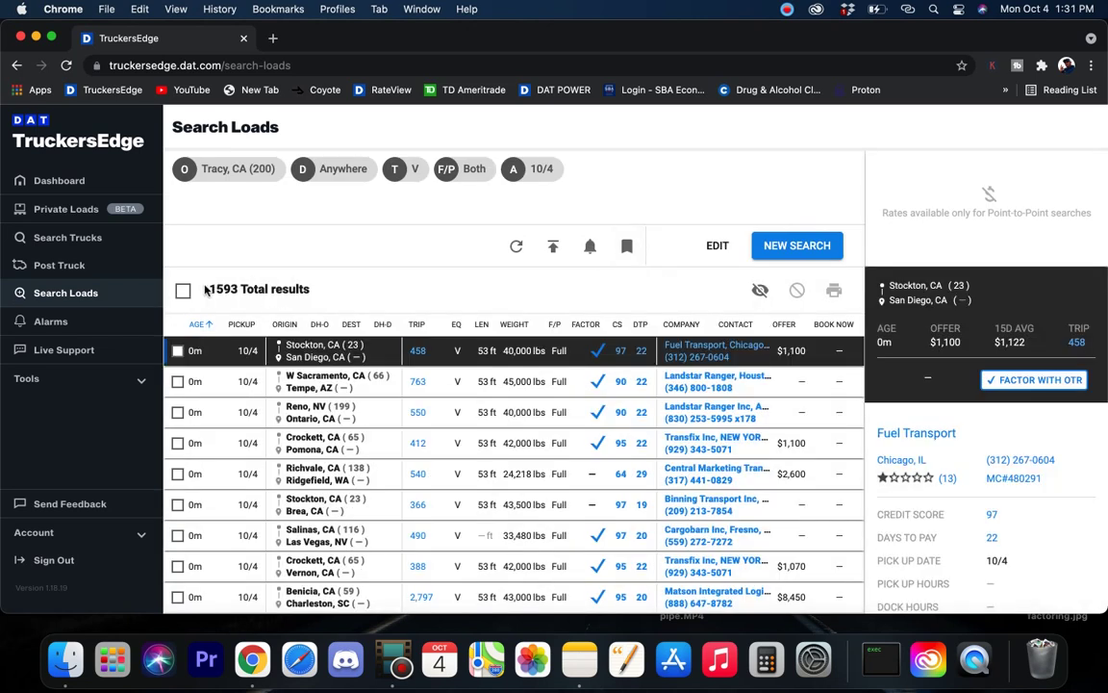
- Check the total number of Tracy loads and sort them by offer from highest to lowest
triple_click(345, 292)
left_click(786, 326)
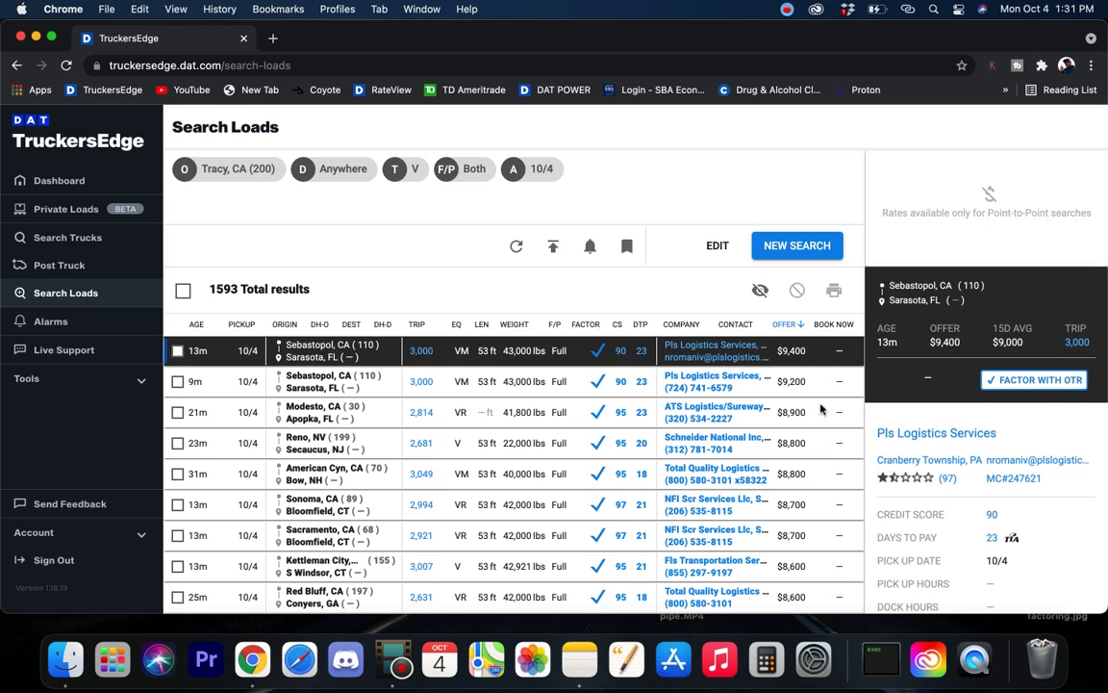
- Run a new load search with origin Seattle, WA and an origin deadhead (DH-O) of 120
mouse_move(1011, 351)
scroll(597, 423, "down", 3)
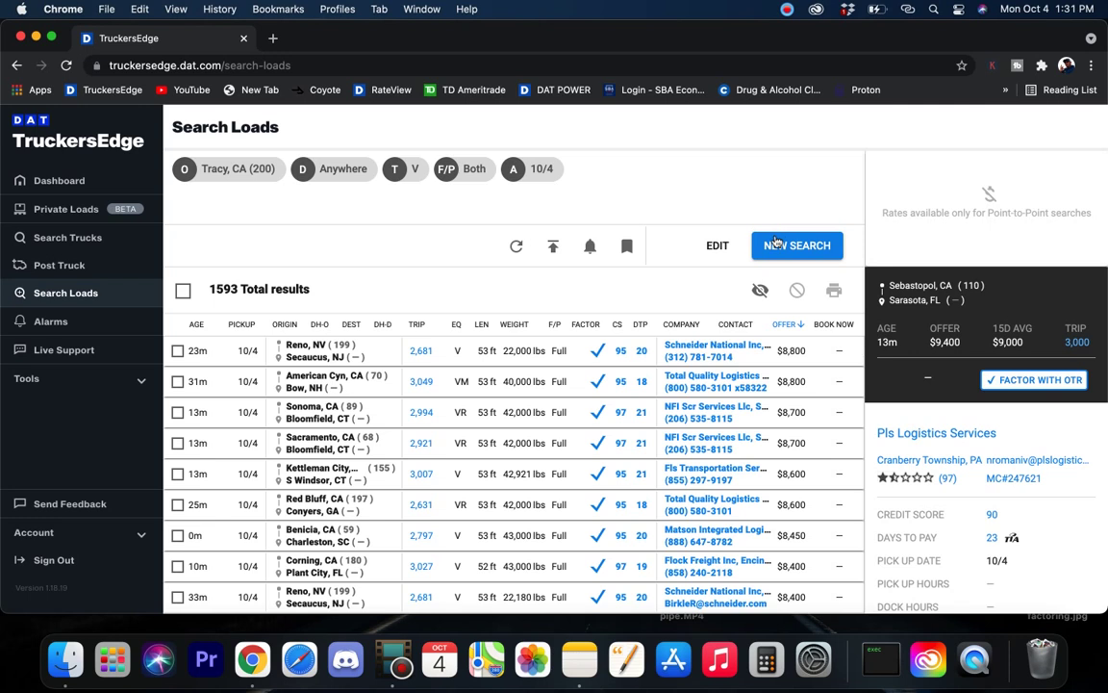
left_click(776, 243)
left_click(397, 234)
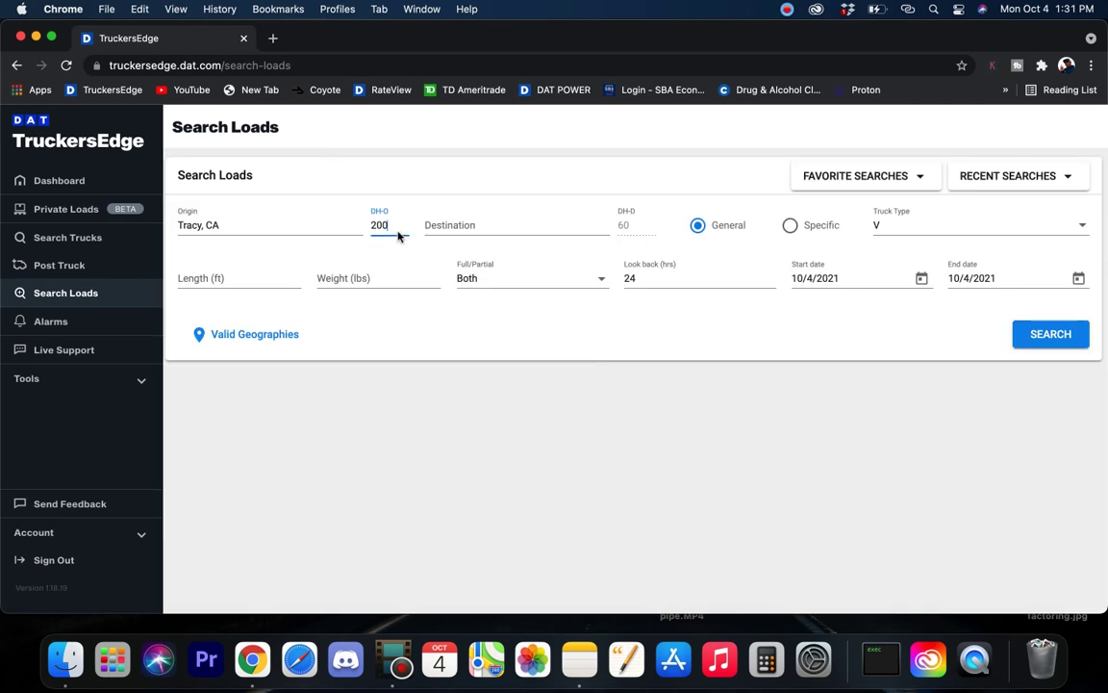
key("BackSpace")
key("BackSpace")
key("BackSpace")
type("120")
left_click(179, 225)
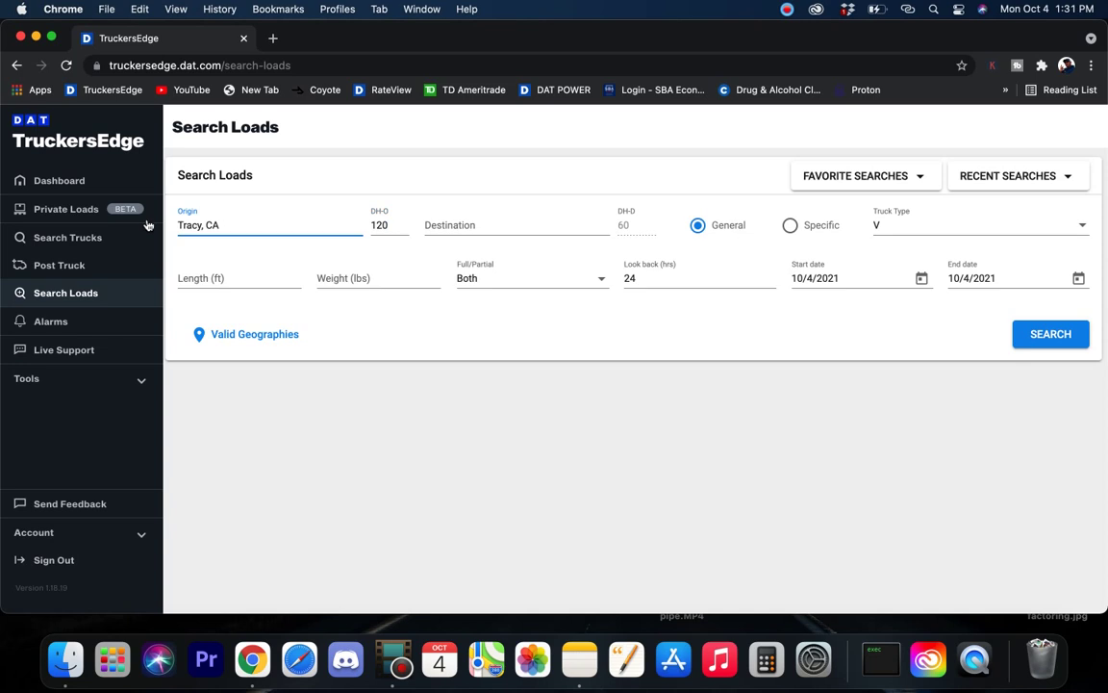
left_click_drag(234, 225, 113, 223)
type("seattle")
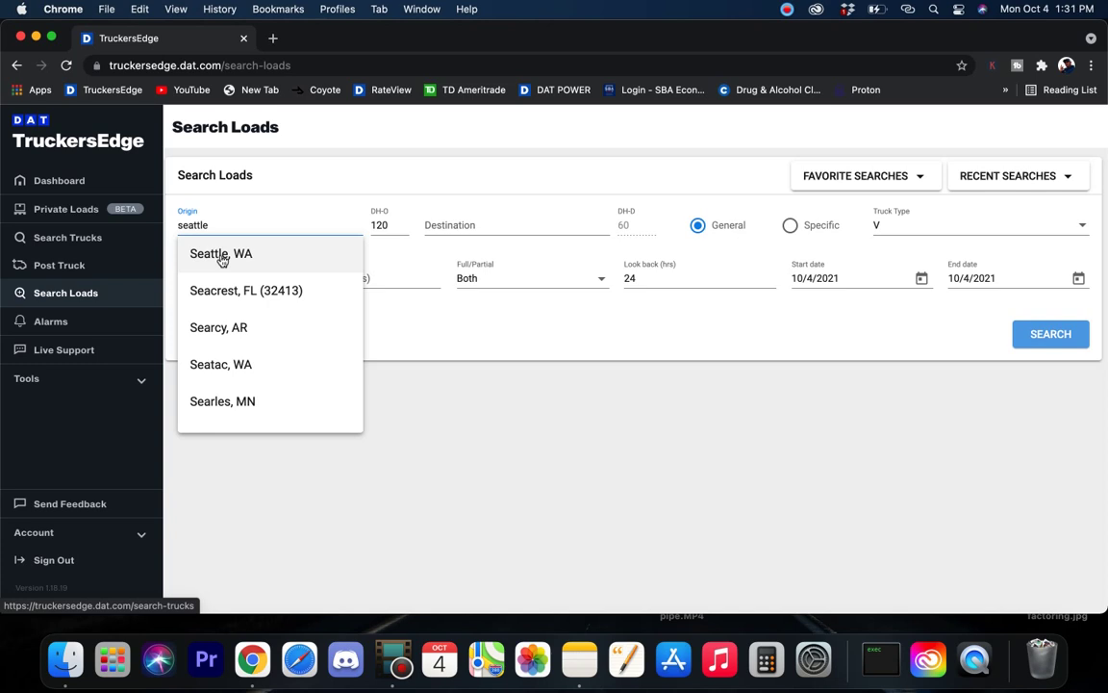
left_click(223, 253)
left_click(1041, 334)
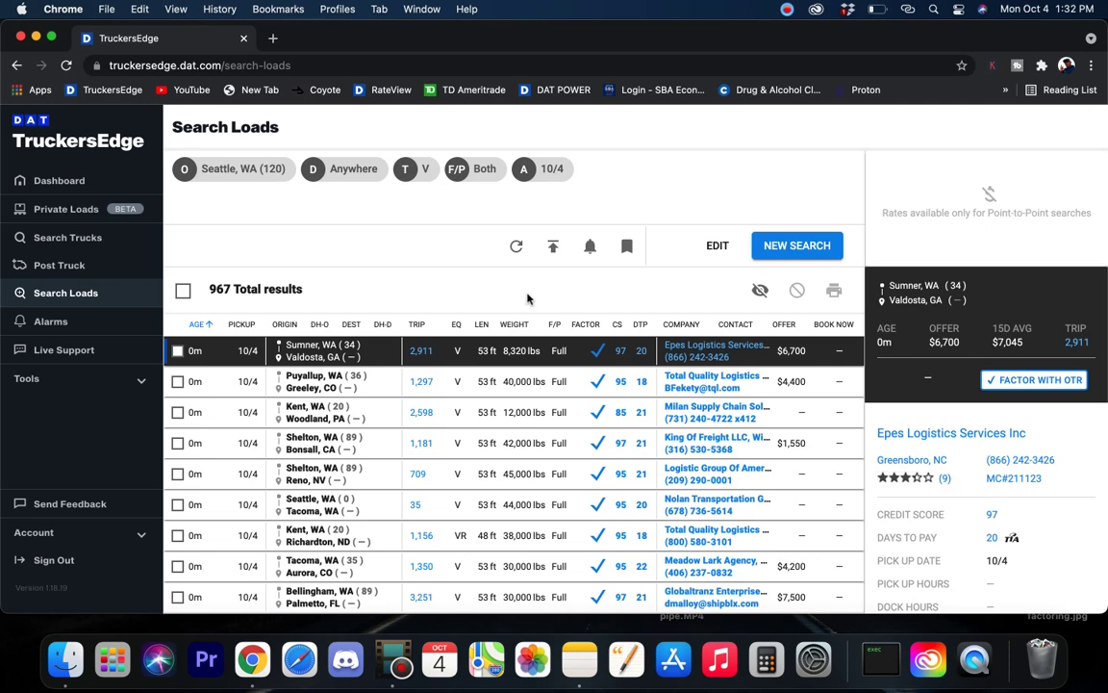
- Sort the Seattle loads by offer from highest to lowest and check the Lacey, WA to Panama City, FL load's 15-day average rate
left_click(785, 325)
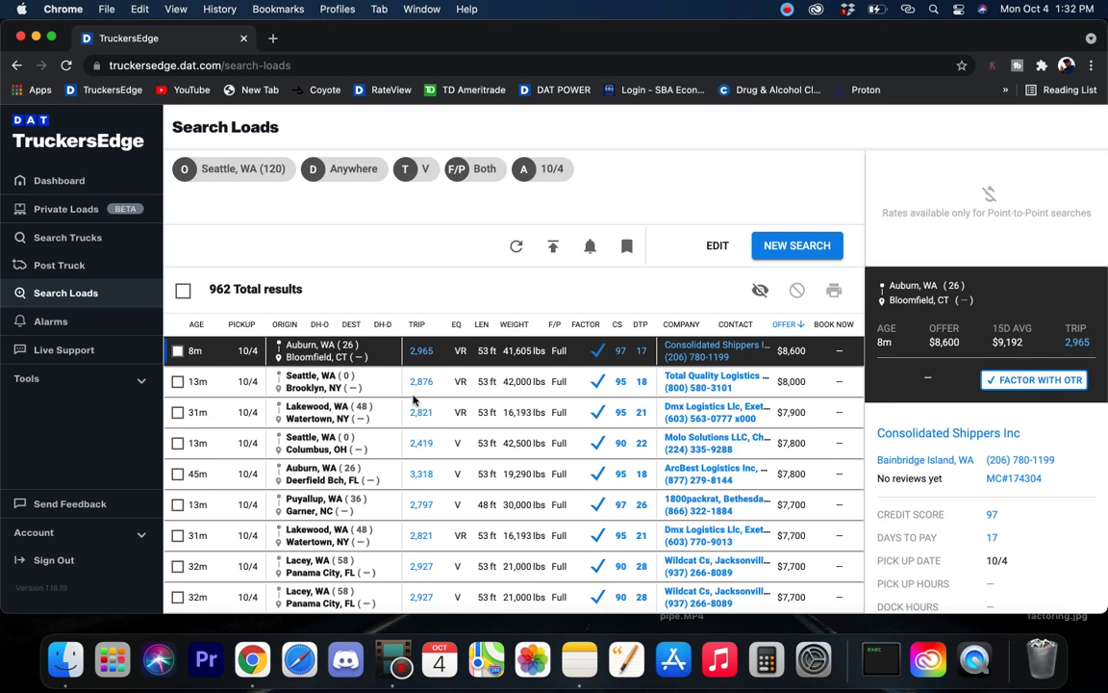
scroll(414, 399, "down", 5)
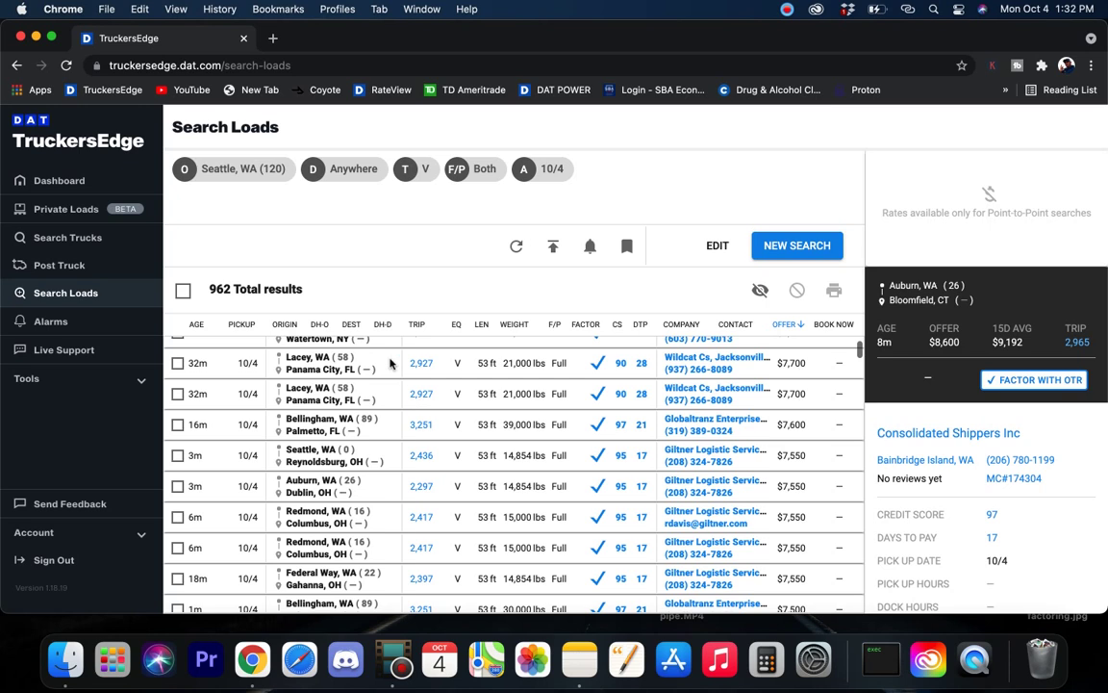
left_click(390, 363)
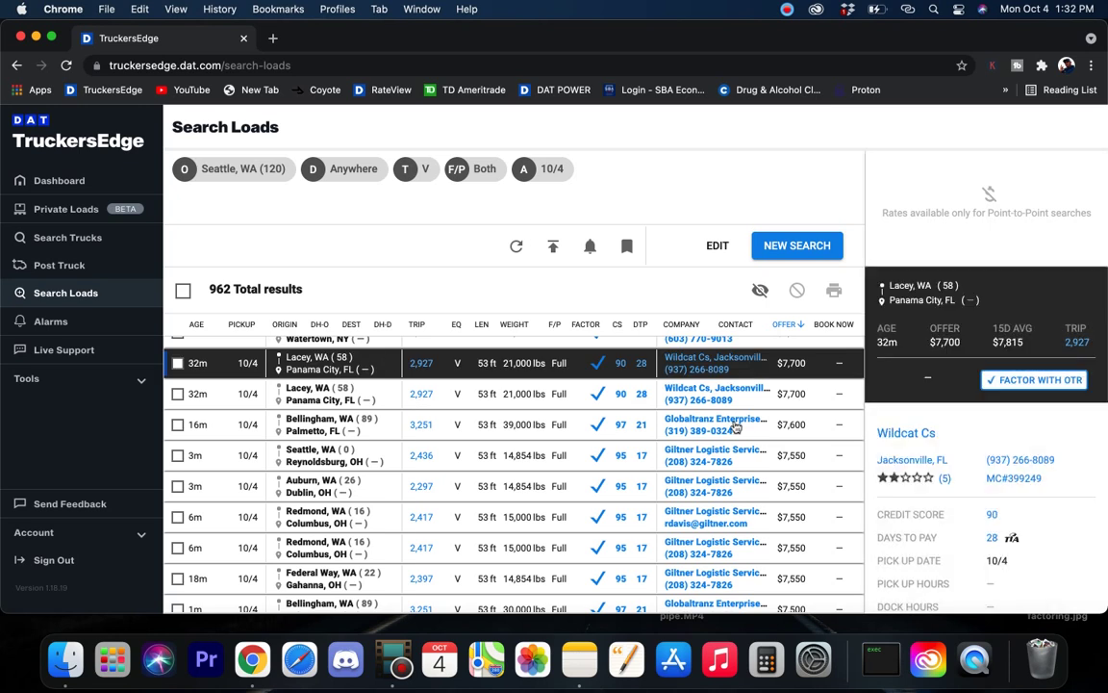
mouse_move(1024, 348)
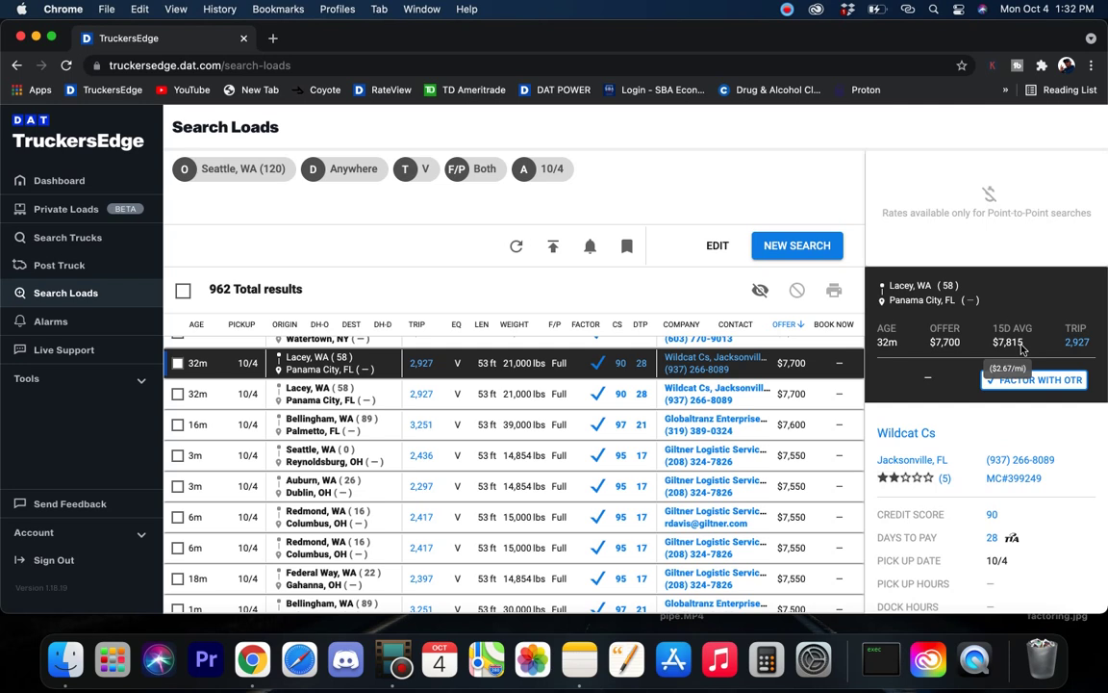
scroll(547, 386, "down", 5)
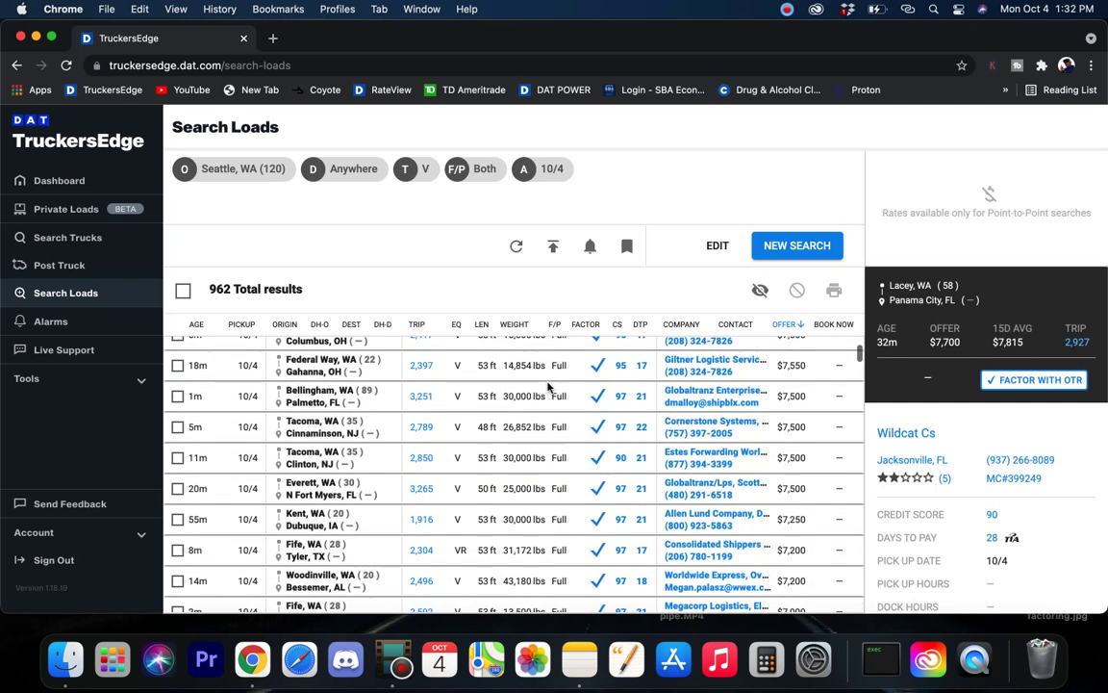
scroll(548, 386, "up", 5)
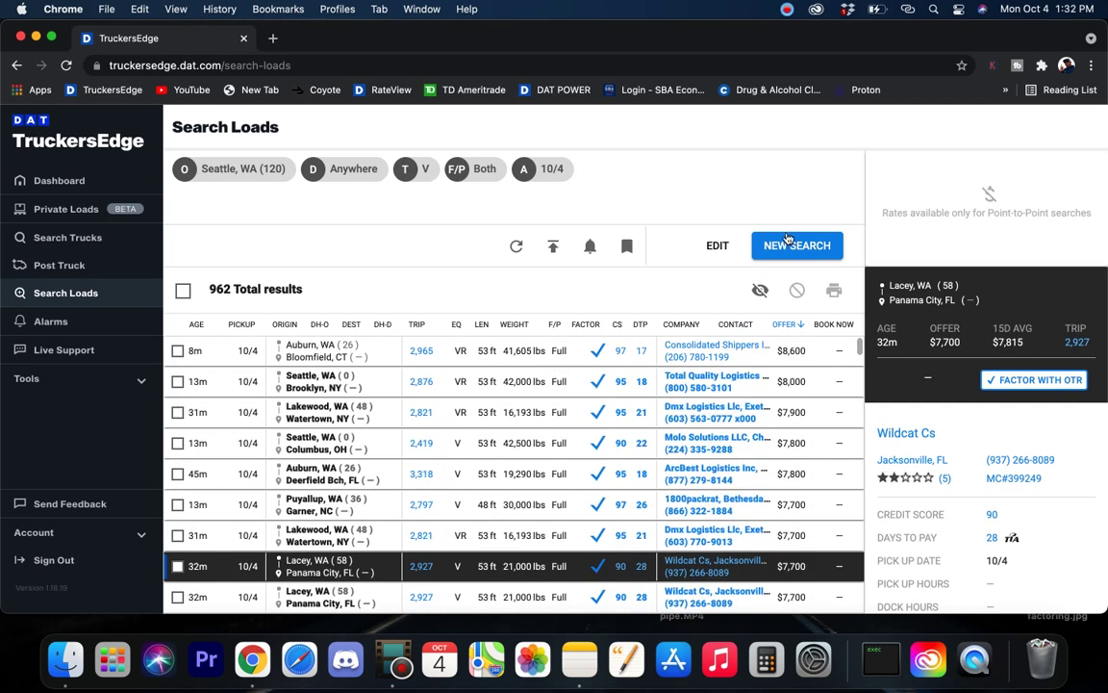
- Run a new load search with origin Kansas City, MO and check its number of exact results
left_click(787, 245)
left_click(227, 225)
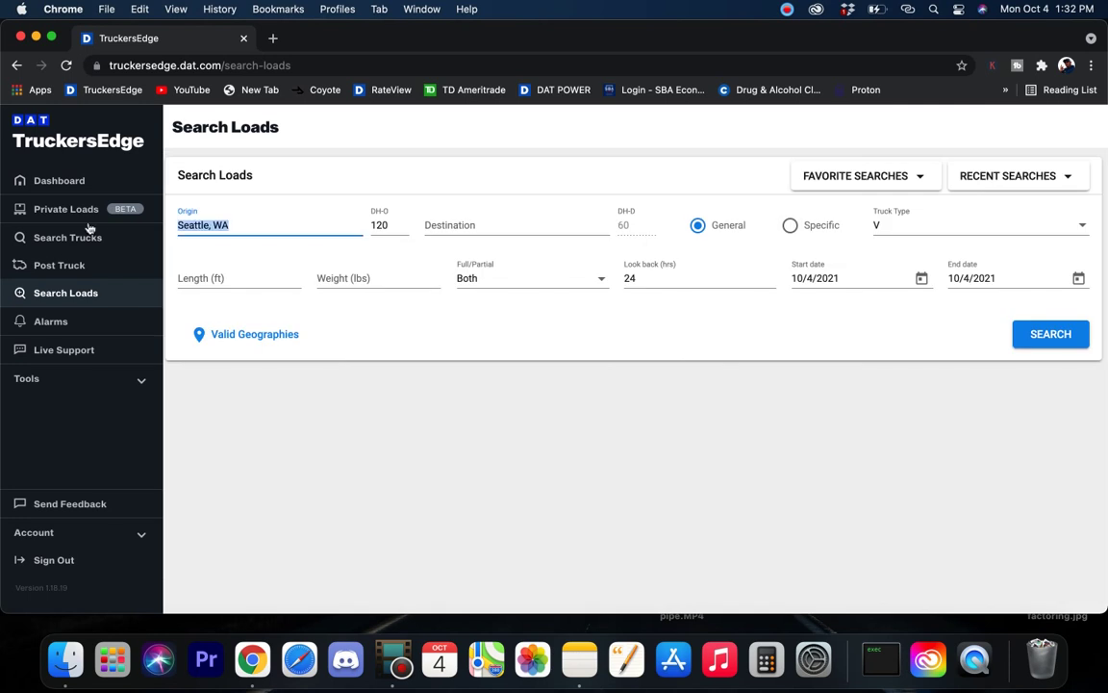
type("kans")
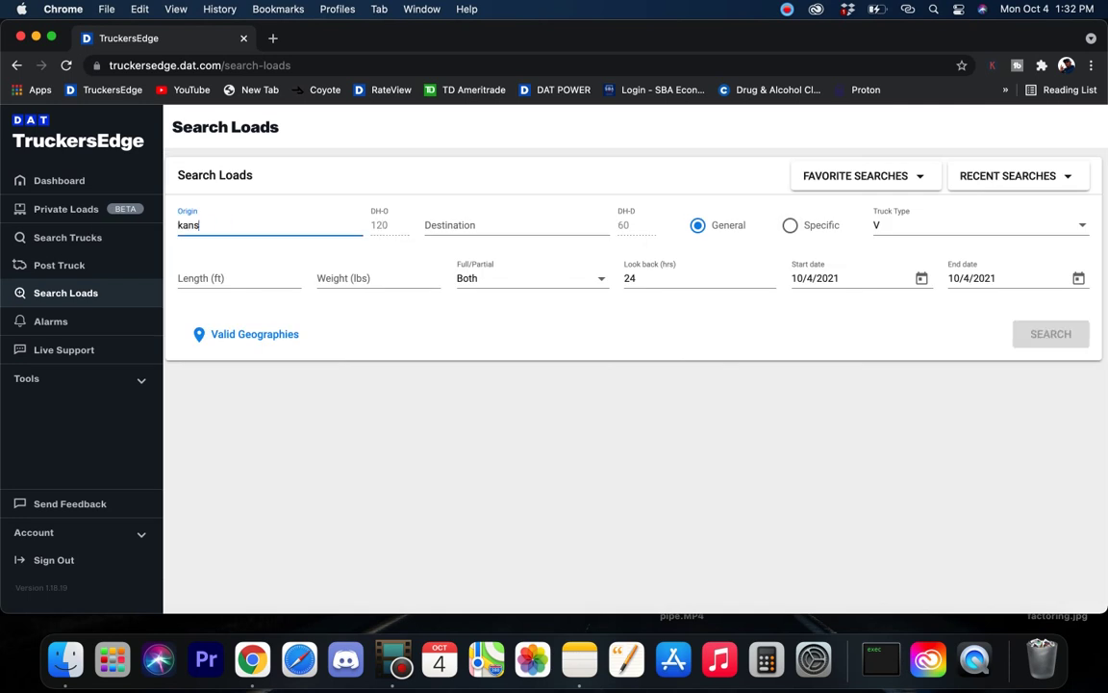
type("as ")
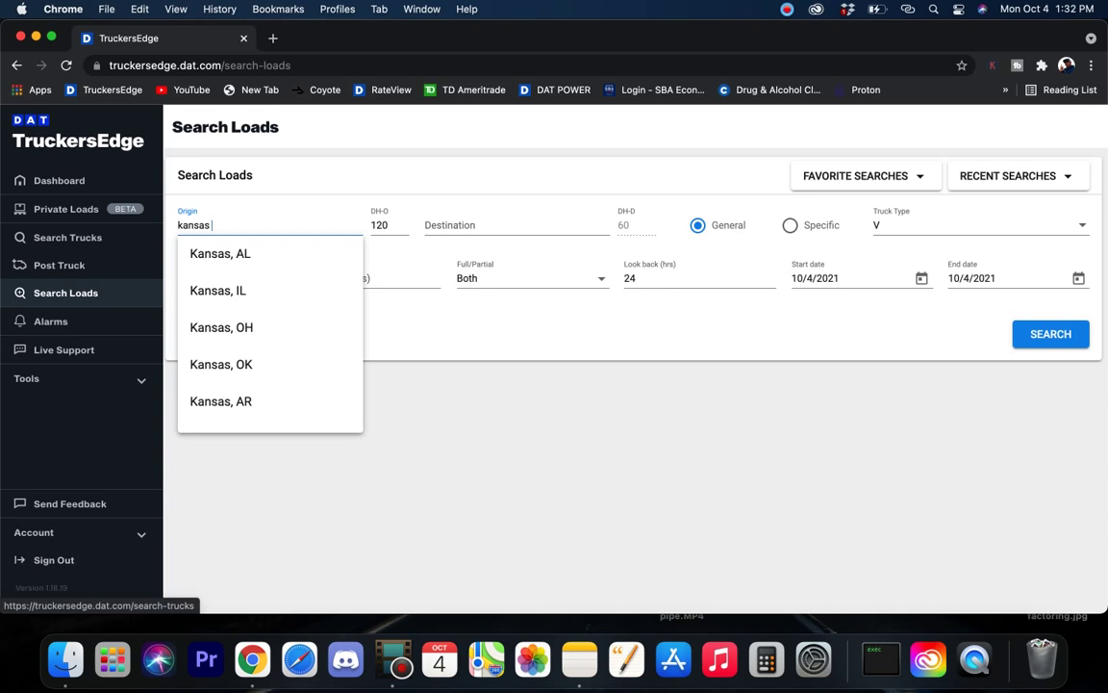
type("cit")
left_click(229, 254)
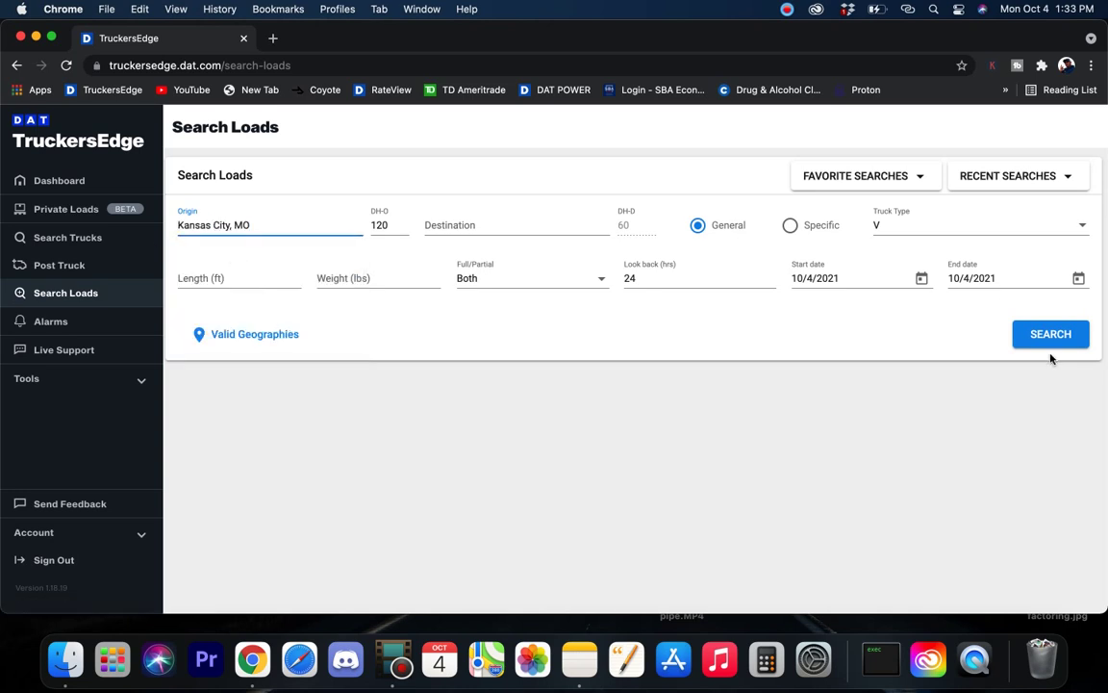
left_click(980, 338)
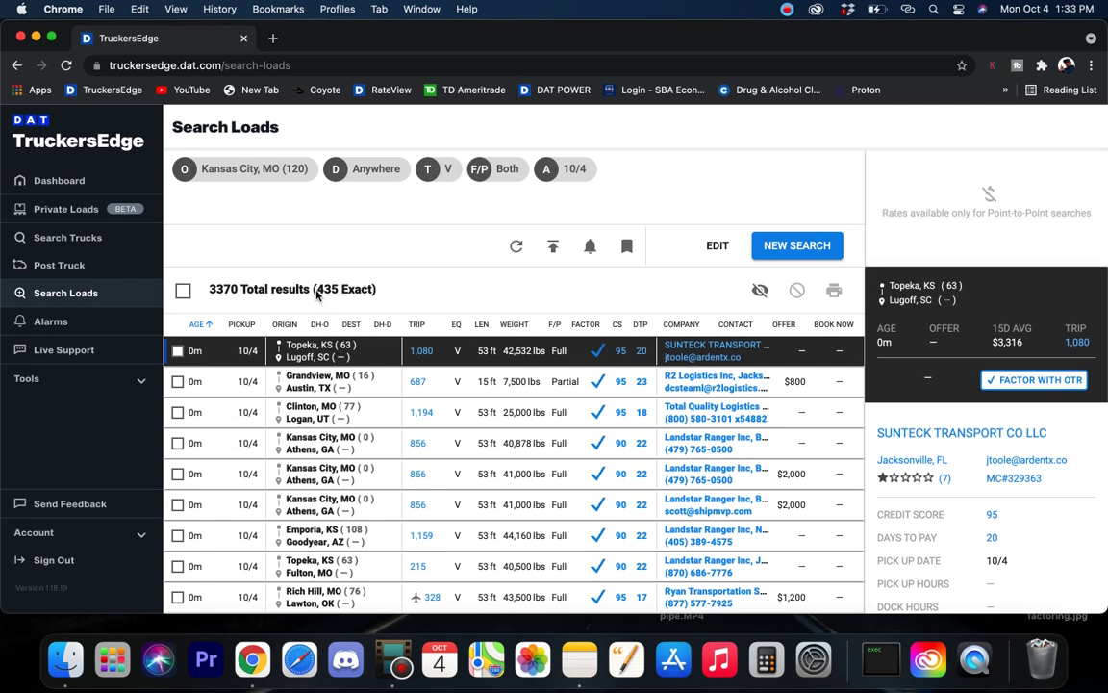
left_click_drag(314, 289, 376, 289)
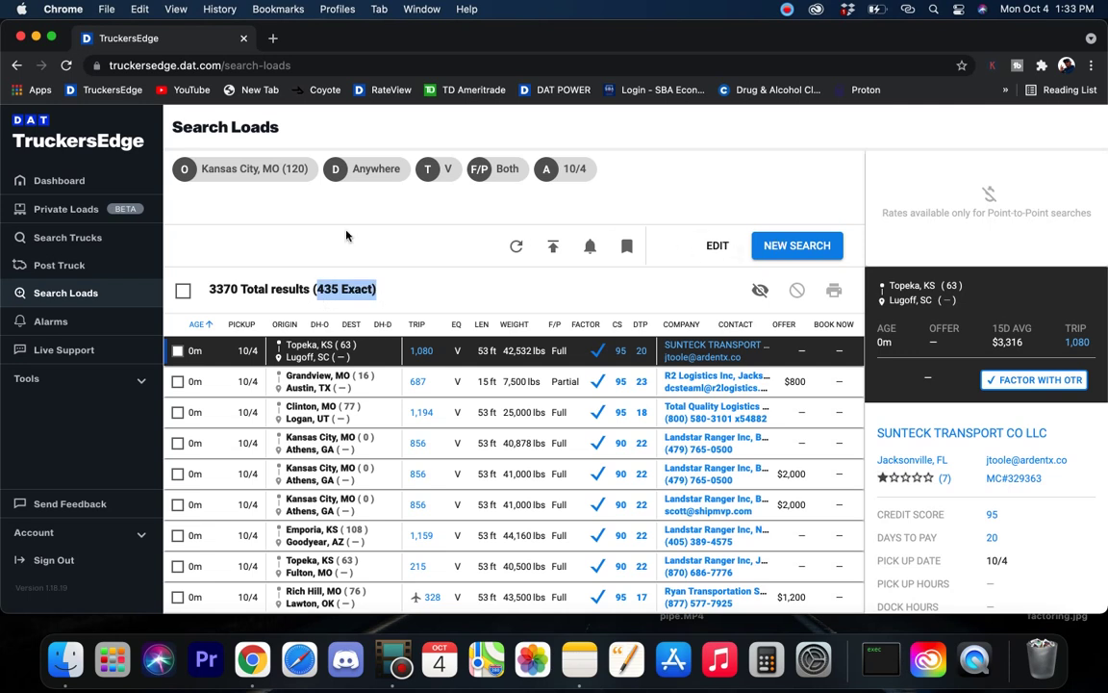
- Run a new load search with origin St Louis, MO (63101) and check its total number of results
left_click(796, 246)
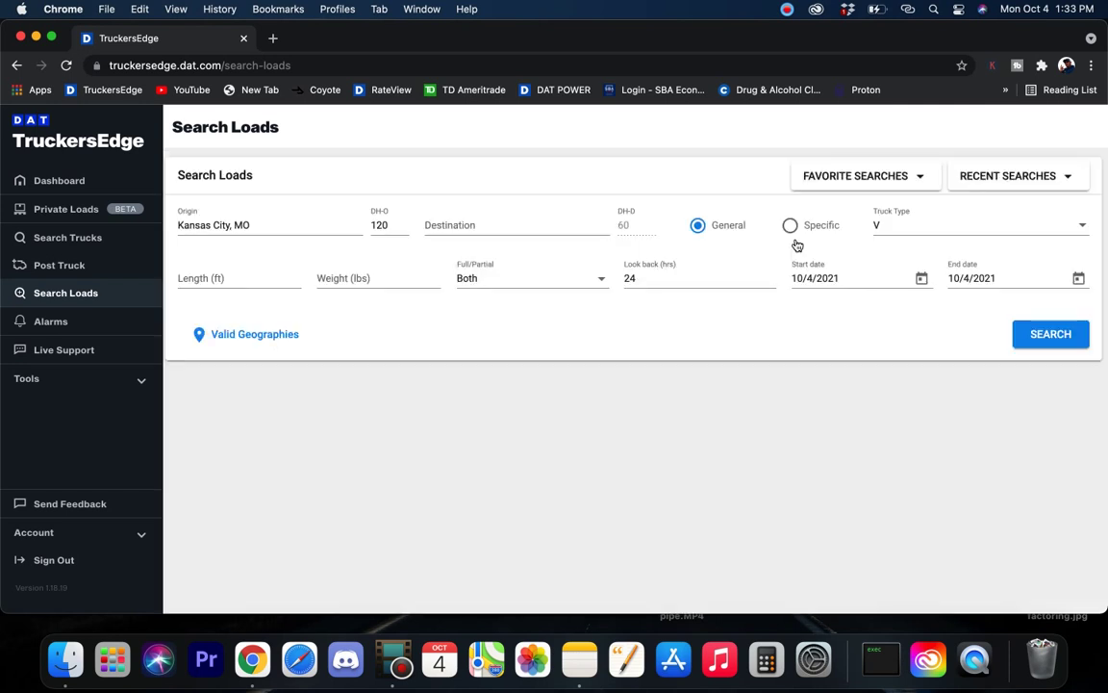
left_click(195, 224)
type("stl")
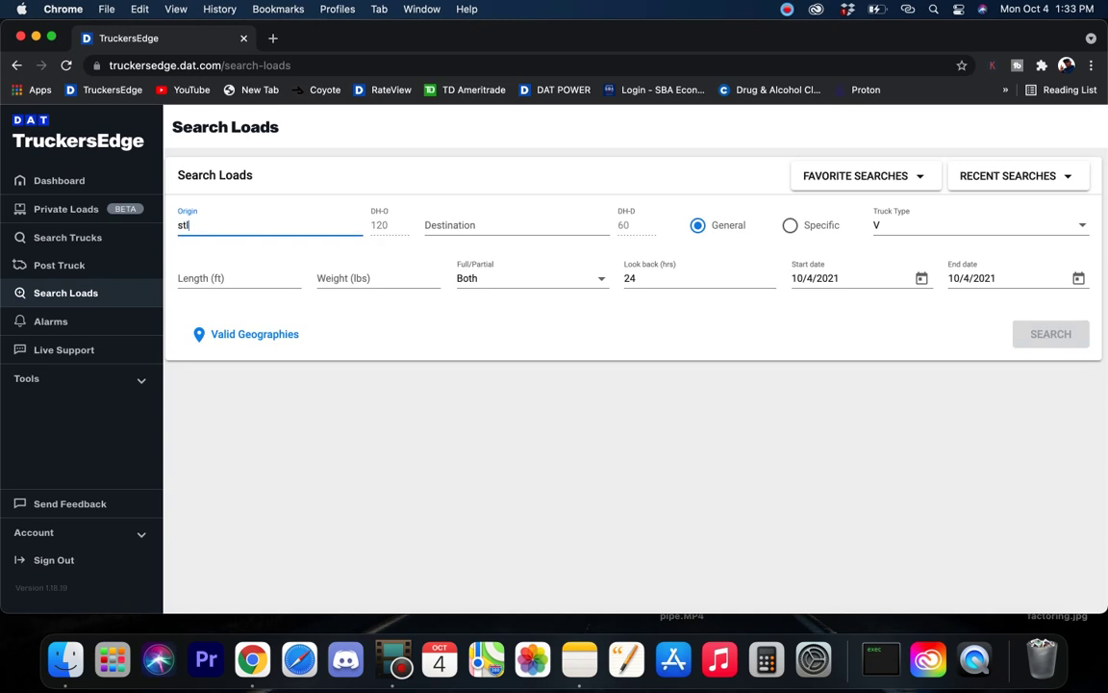
key("BackSpace")
type("lou")
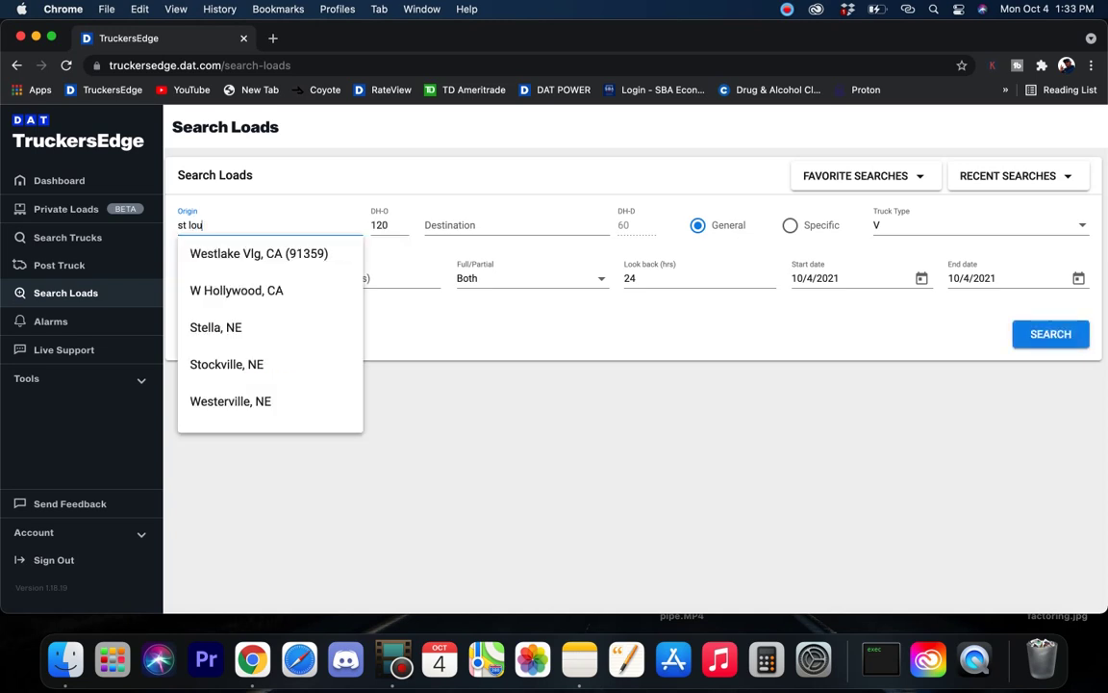
type("is")
left_click(225, 260)
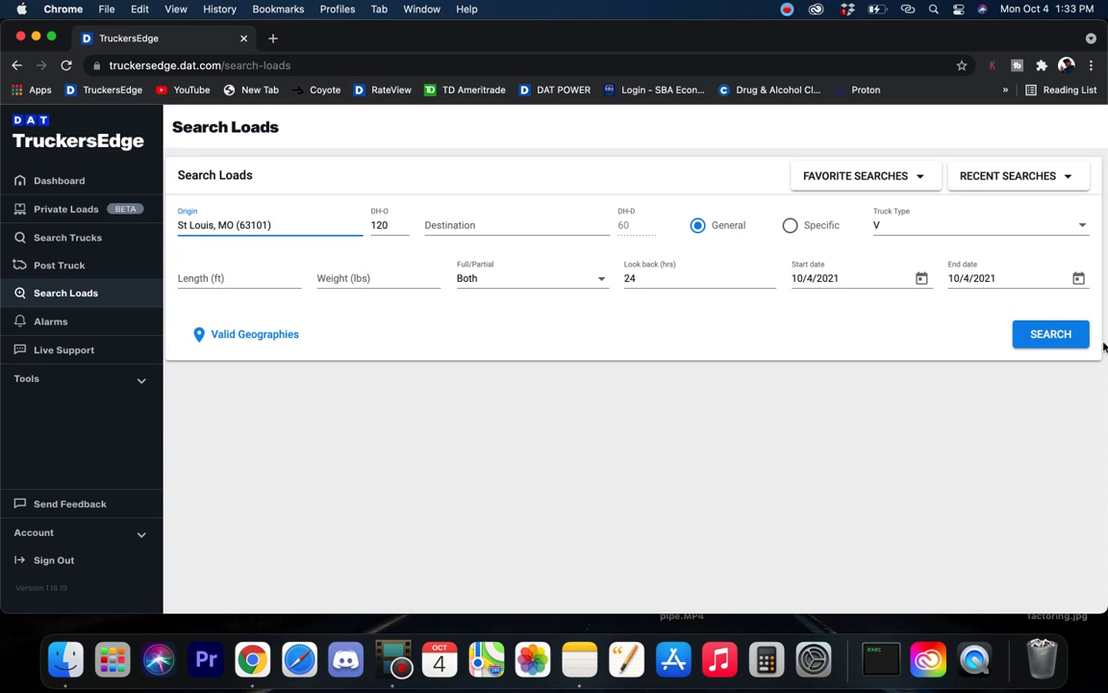
left_click(1052, 337)
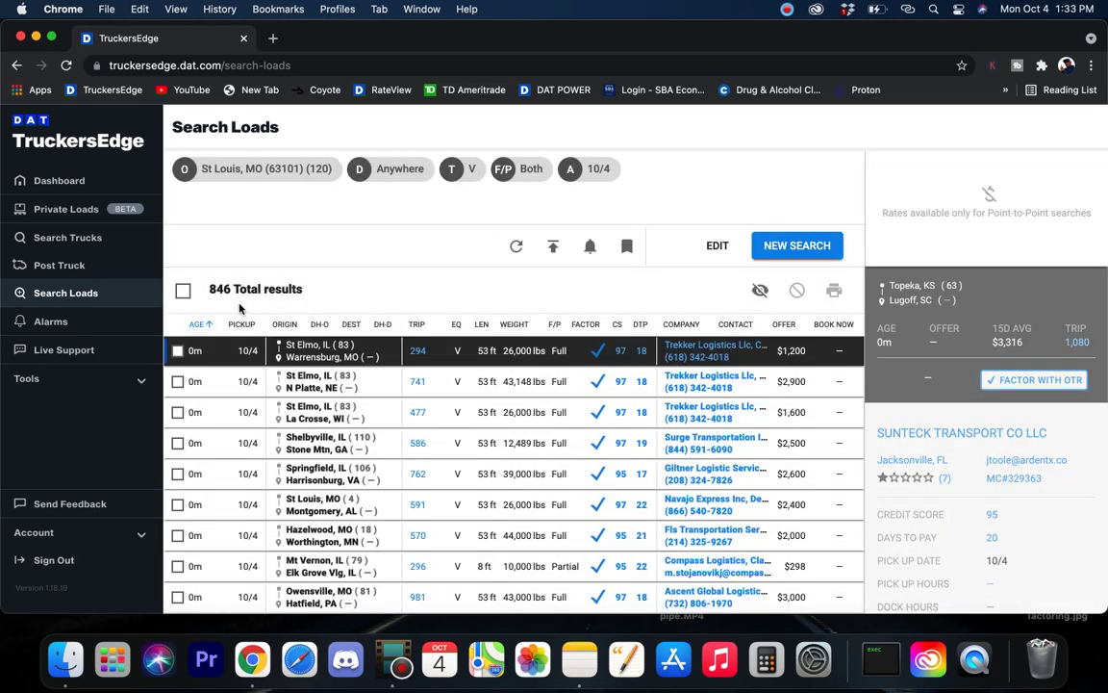
left_click_drag(208, 288, 276, 289)
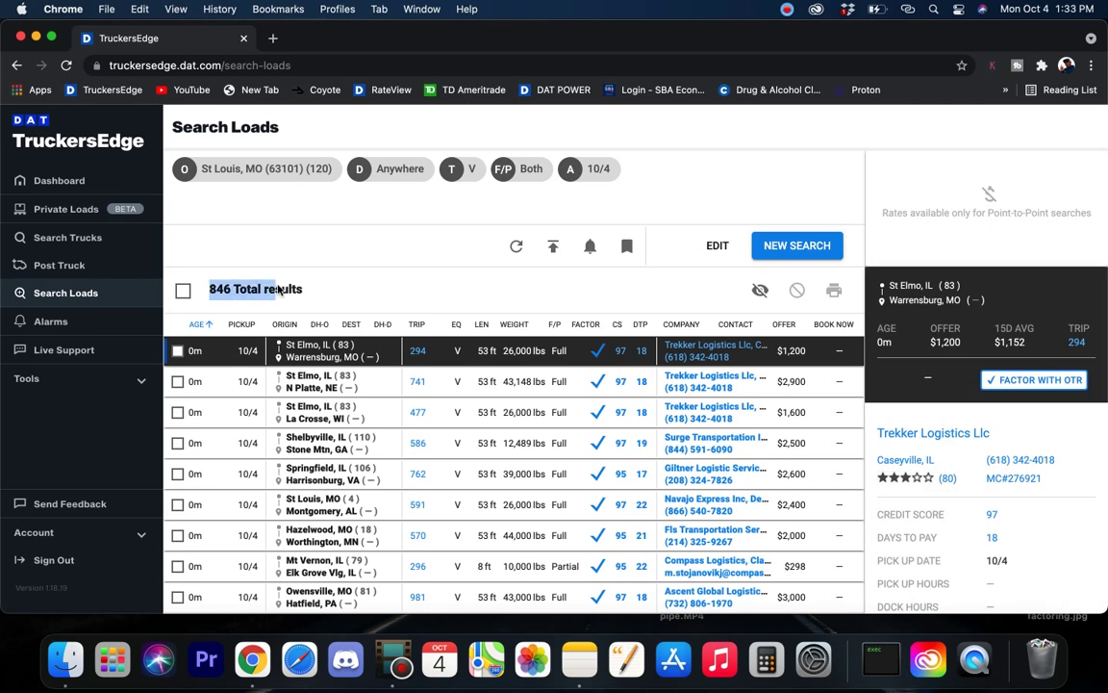
- Run a new load search with origin Dallas, TX and check its total number of results
left_click(796, 247)
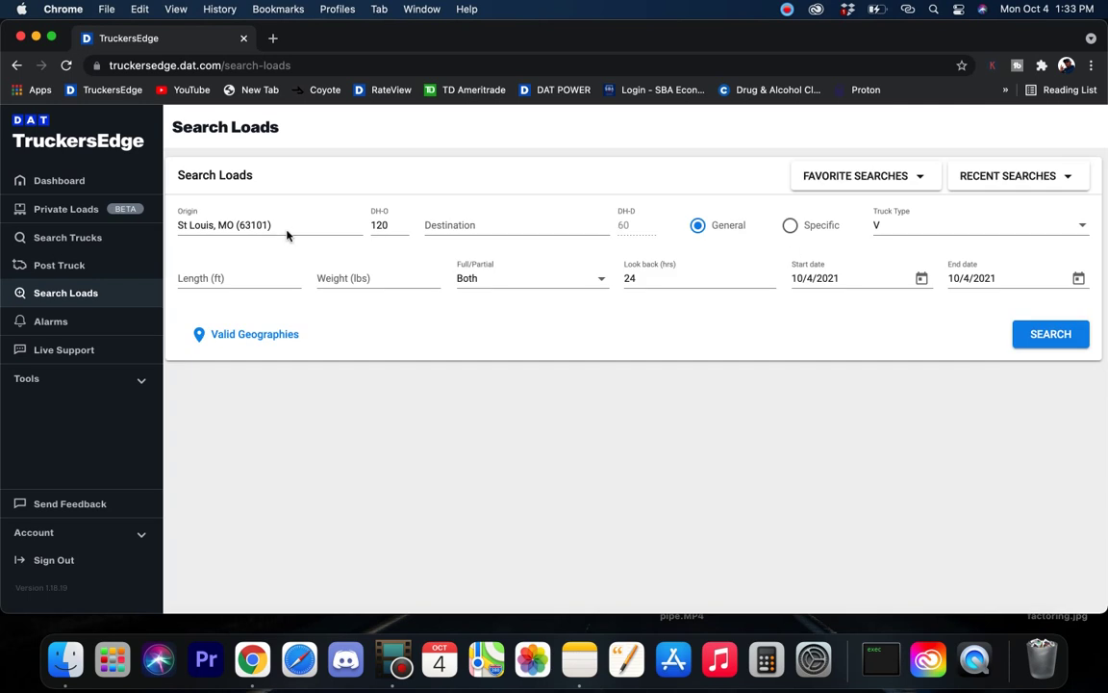
left_click_drag(277, 228, 114, 231)
key("BackSpace")
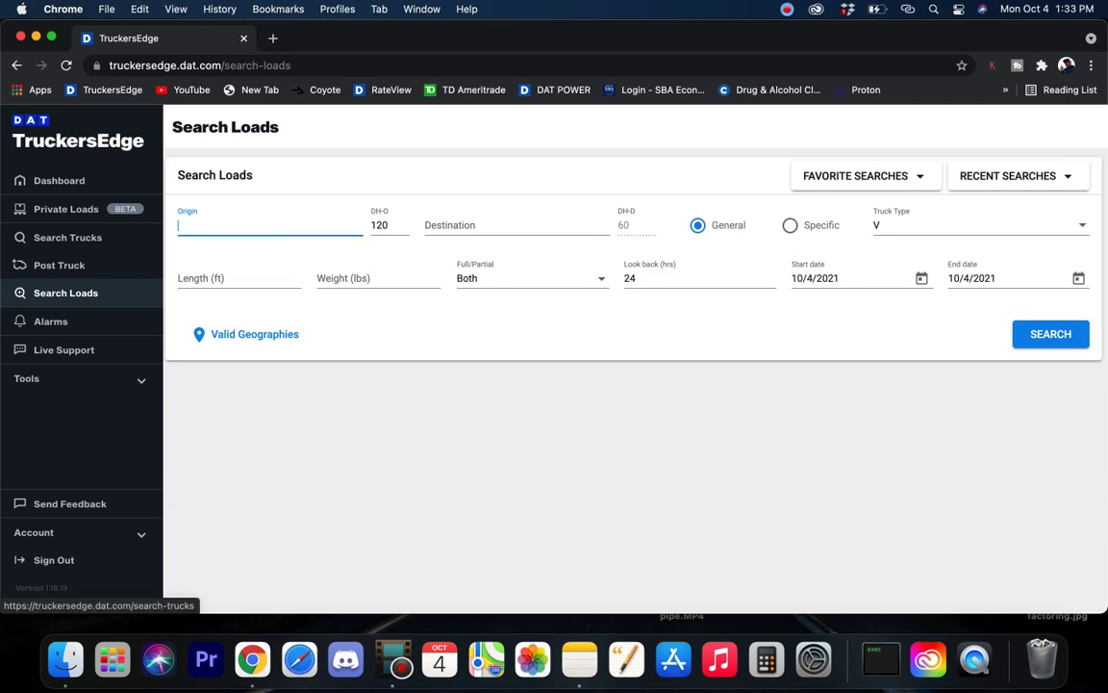
type("dallas")
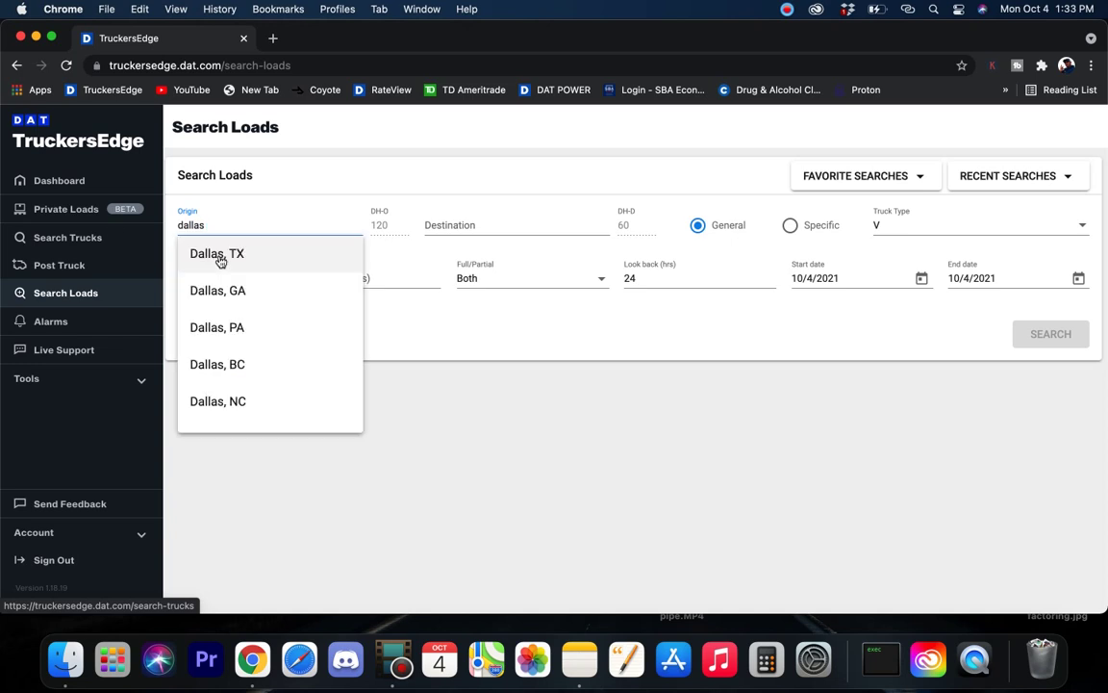
left_click(218, 250)
left_click(1051, 332)
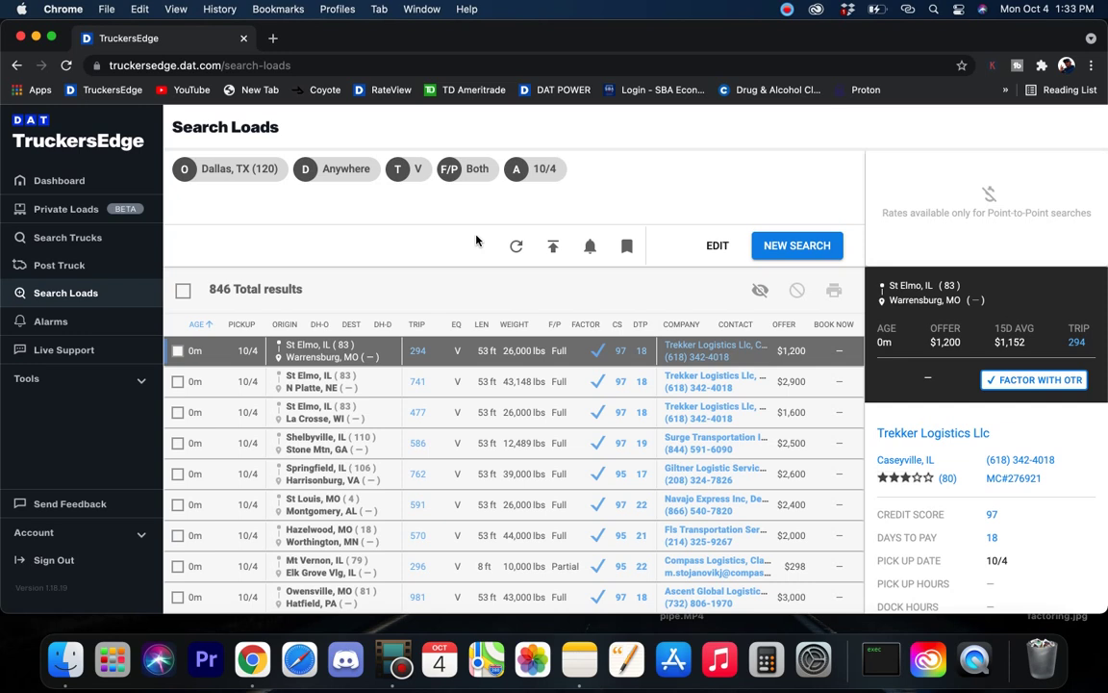
left_click_drag(213, 289, 310, 293)
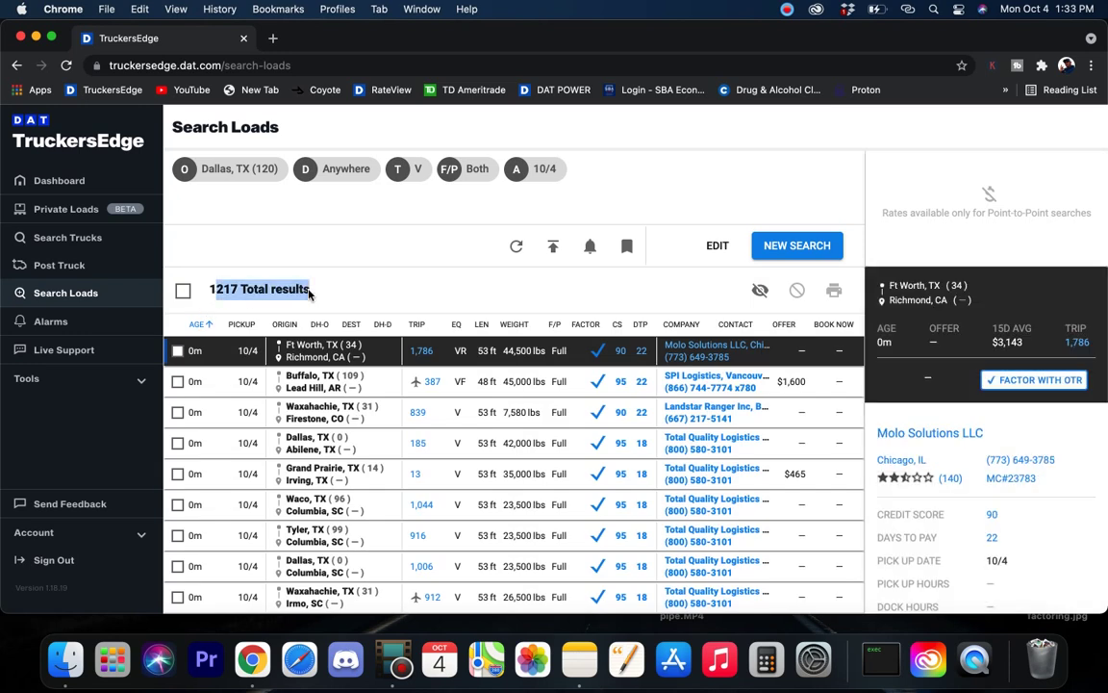
- Change the load search's origin to Houston, TX, run it and check its total number of results
left_click(716, 242)
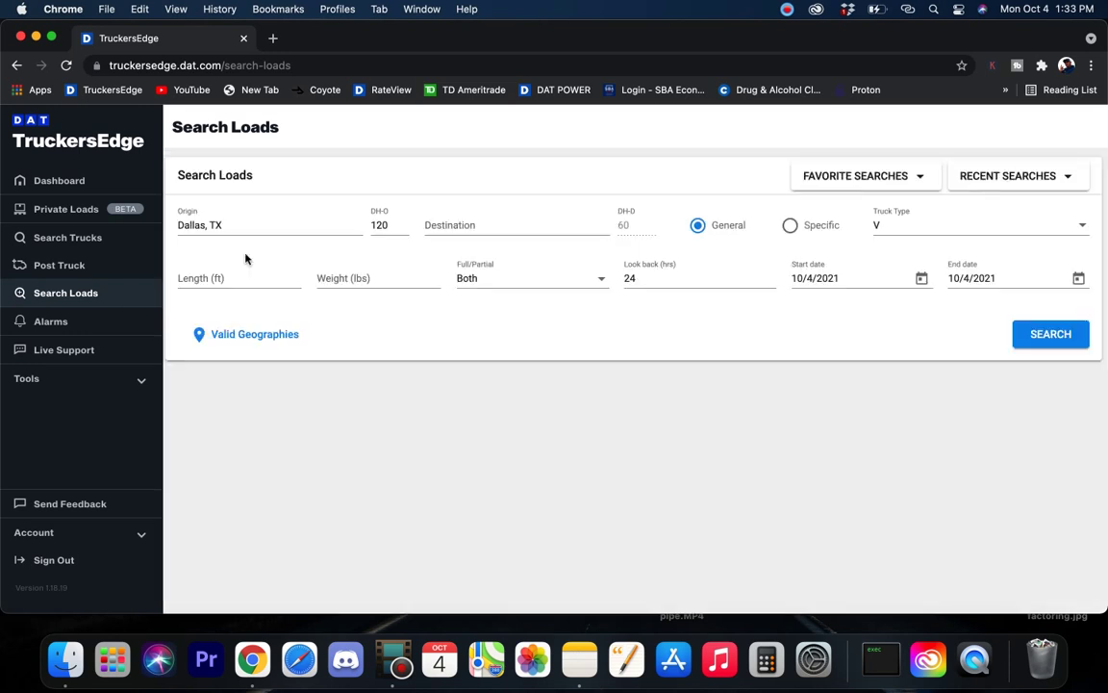
left_click_drag(229, 220, 91, 221)
key("BackSpace")
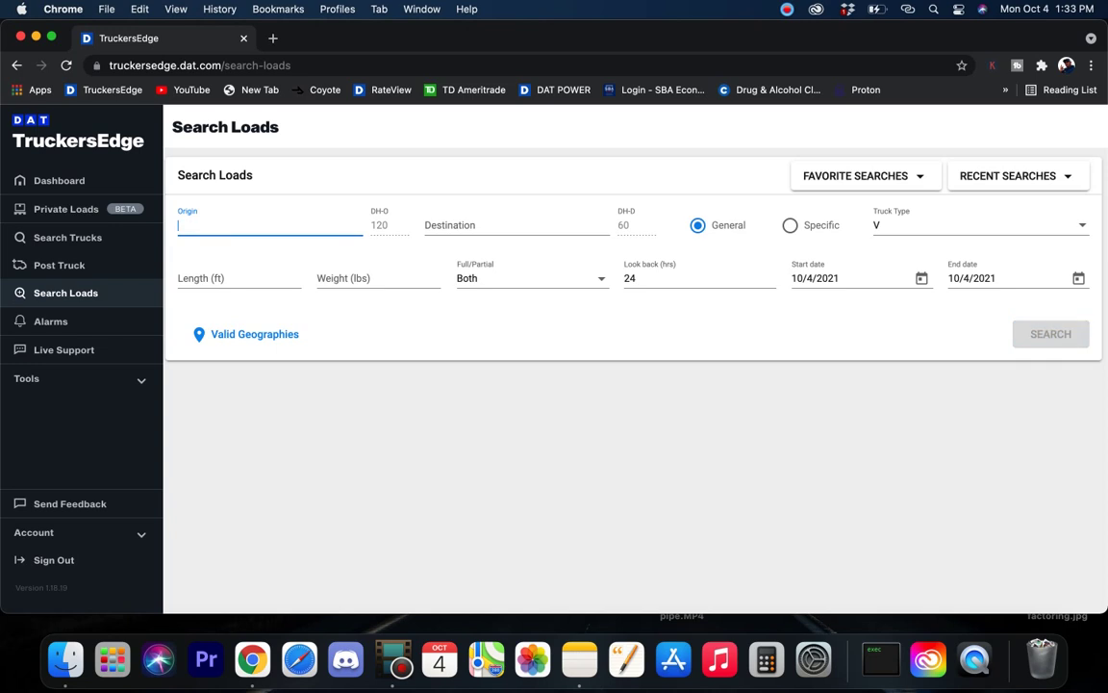
type("houston")
left_click(250, 254)
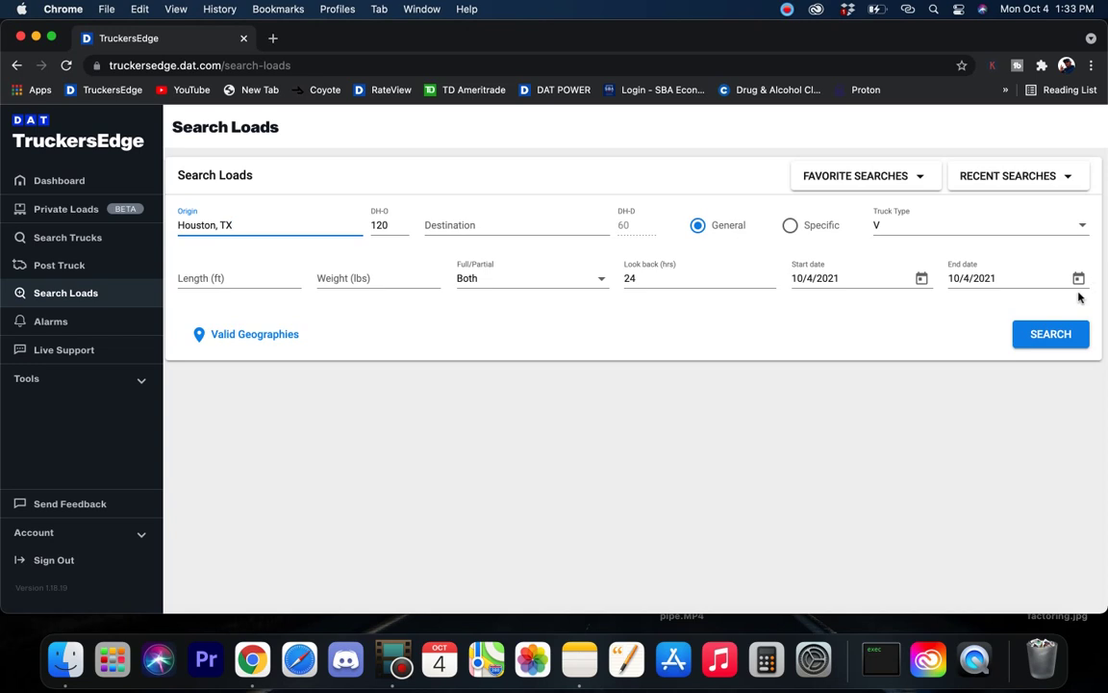
left_click(1026, 333)
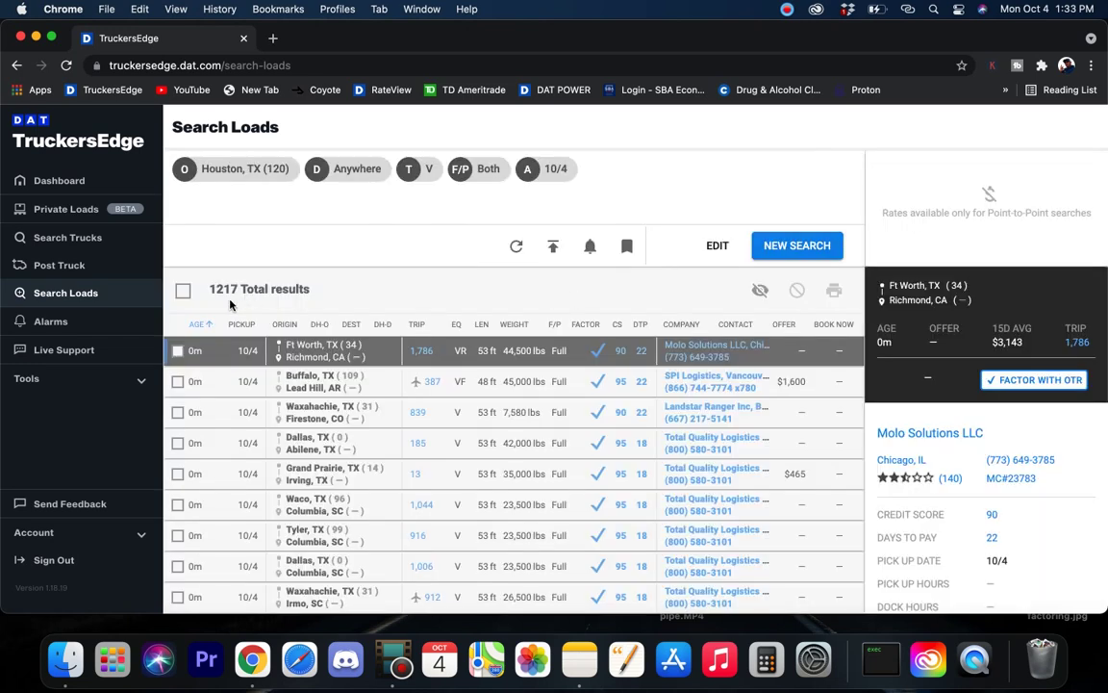
left_click_drag(209, 288, 253, 289)
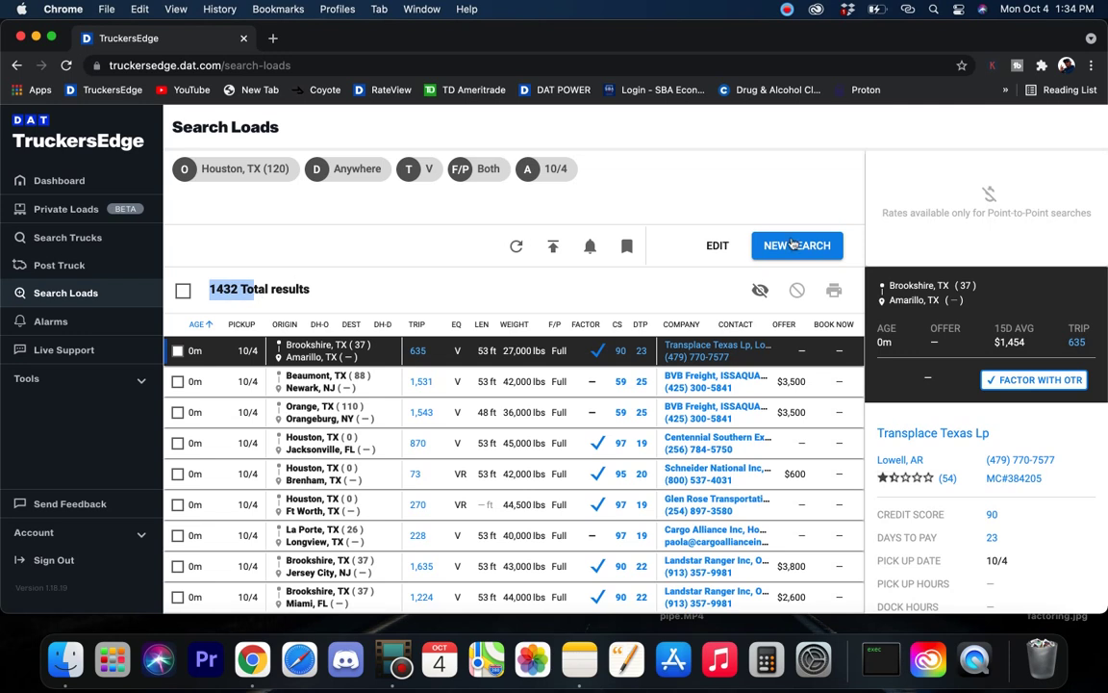
left_click(18, 65)
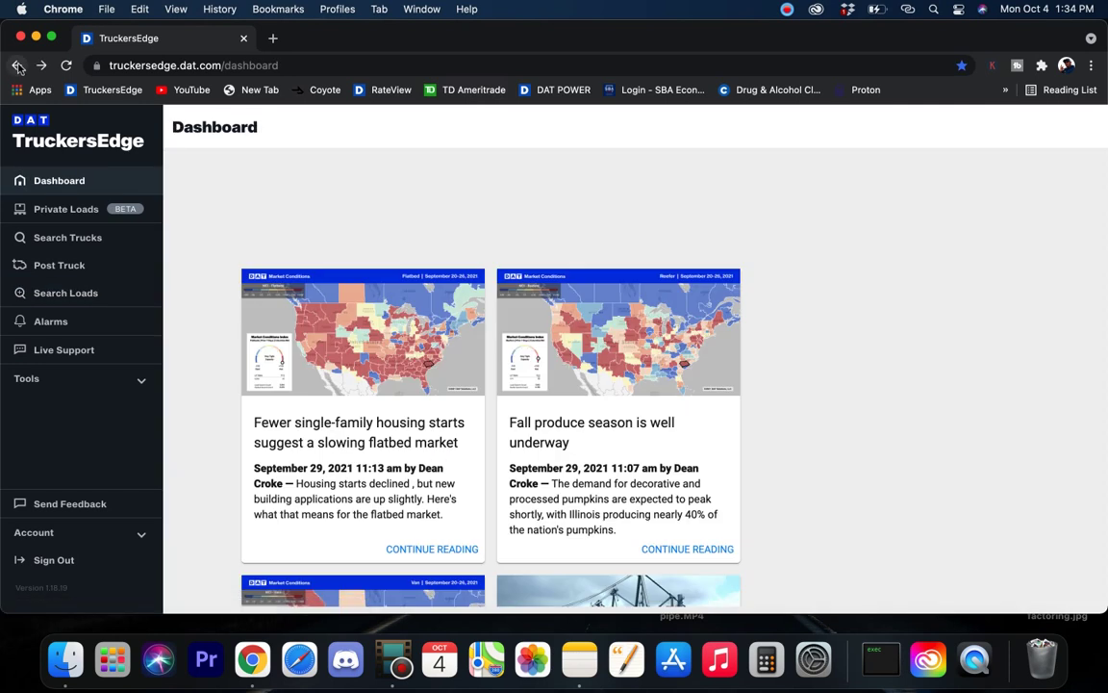
left_click(41, 65)
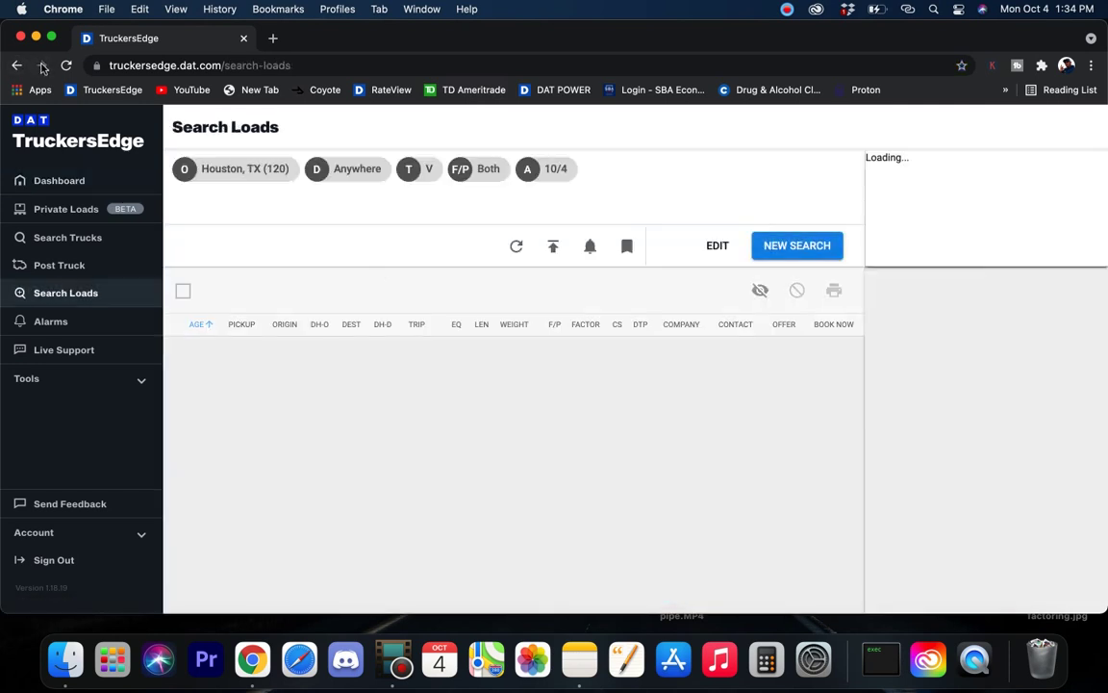
- Run the Houston, TX load search again with its existing criteria
left_click(798, 248)
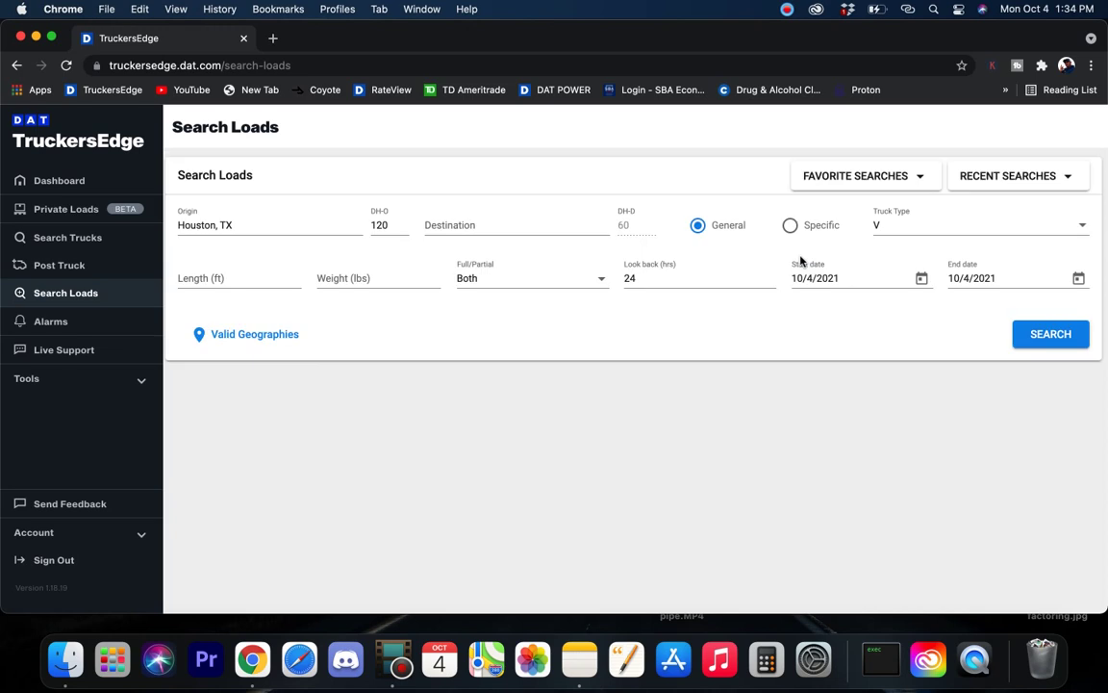
left_click(1034, 339)
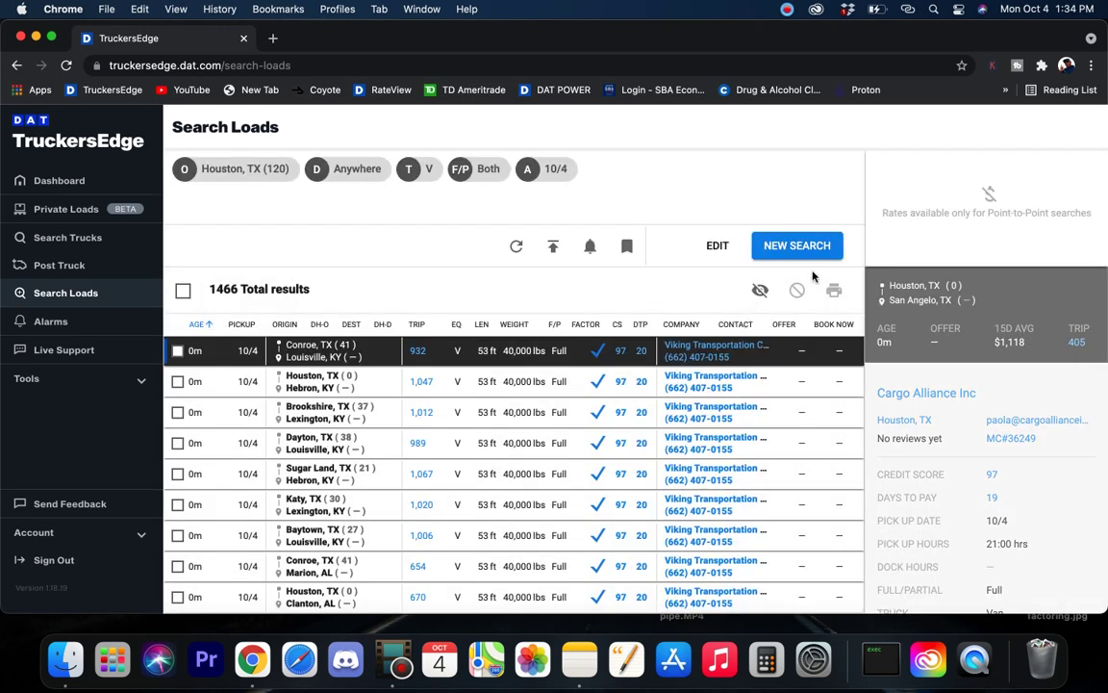
- Run a new load search with origin Atlanta, GA and check its total number of results
left_click(813, 247)
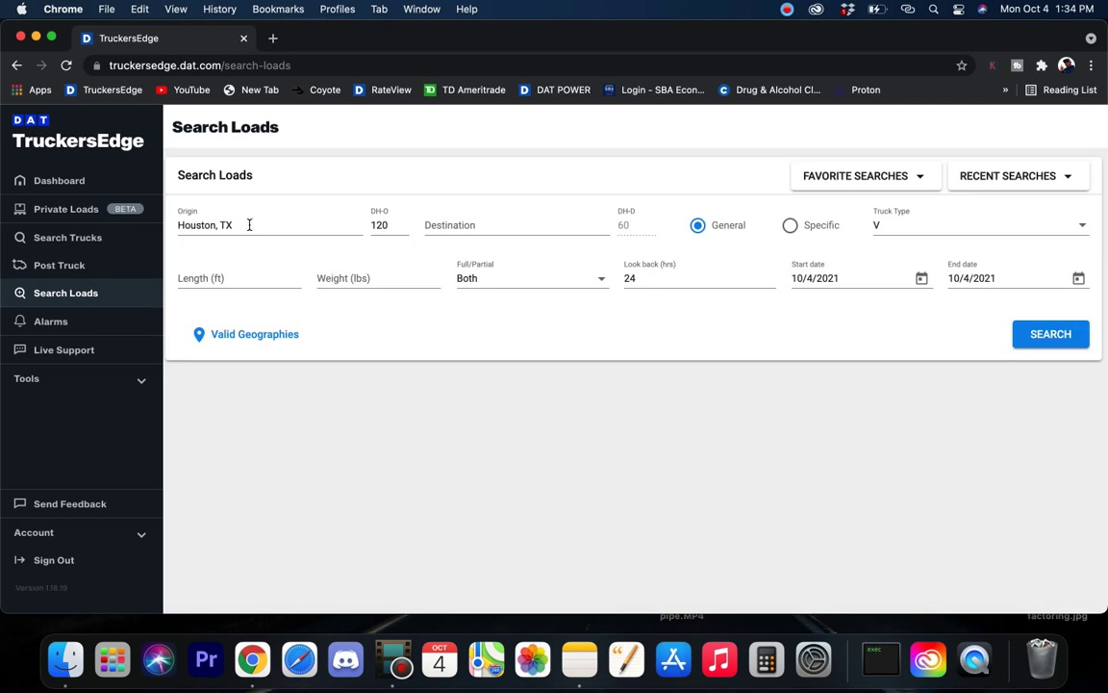
left_click_drag(247, 223, 104, 226)
type("atlnat")
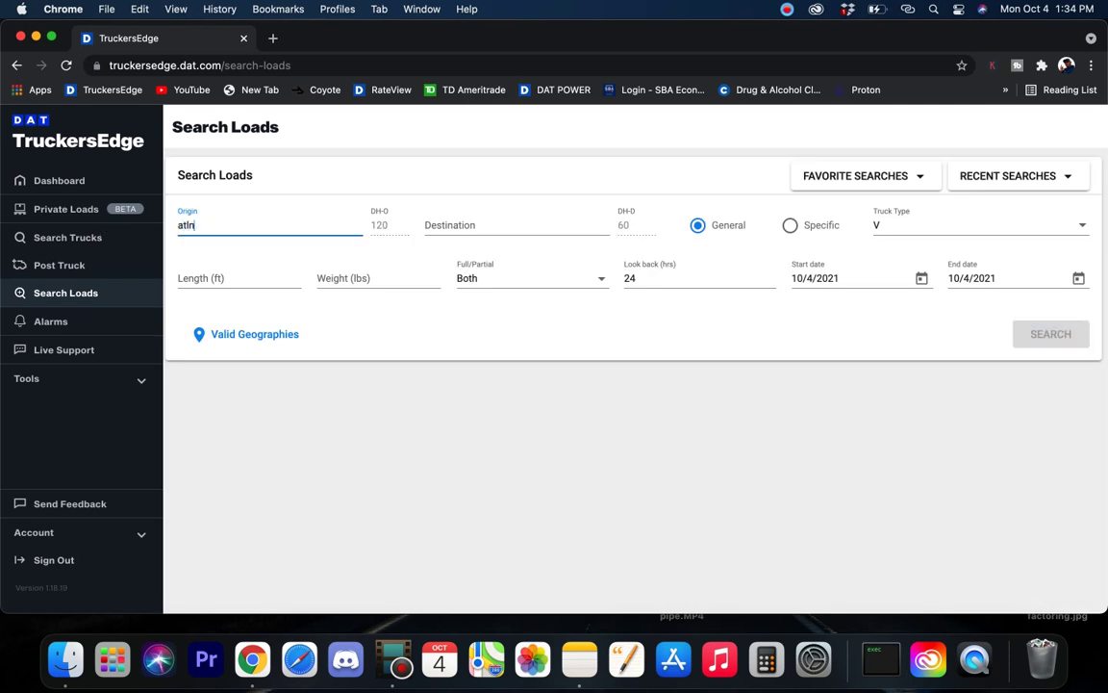
key("BackSpace")
key("BackSpace")
key("BackSpace")
type("ant")
left_click(225, 252)
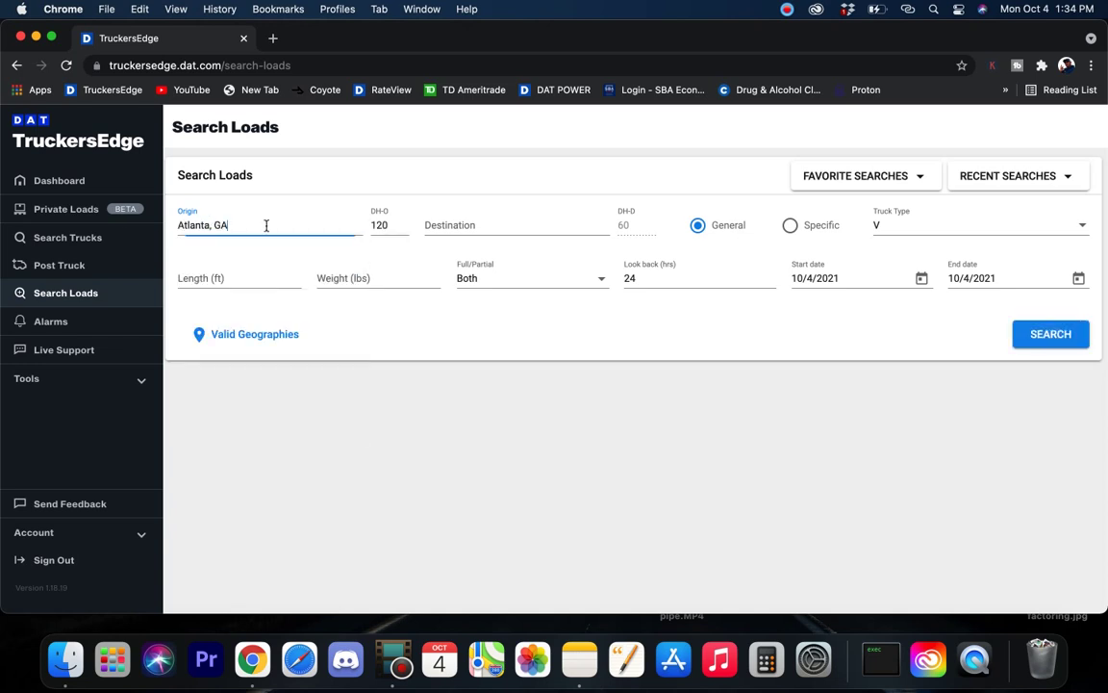
left_click(1048, 336)
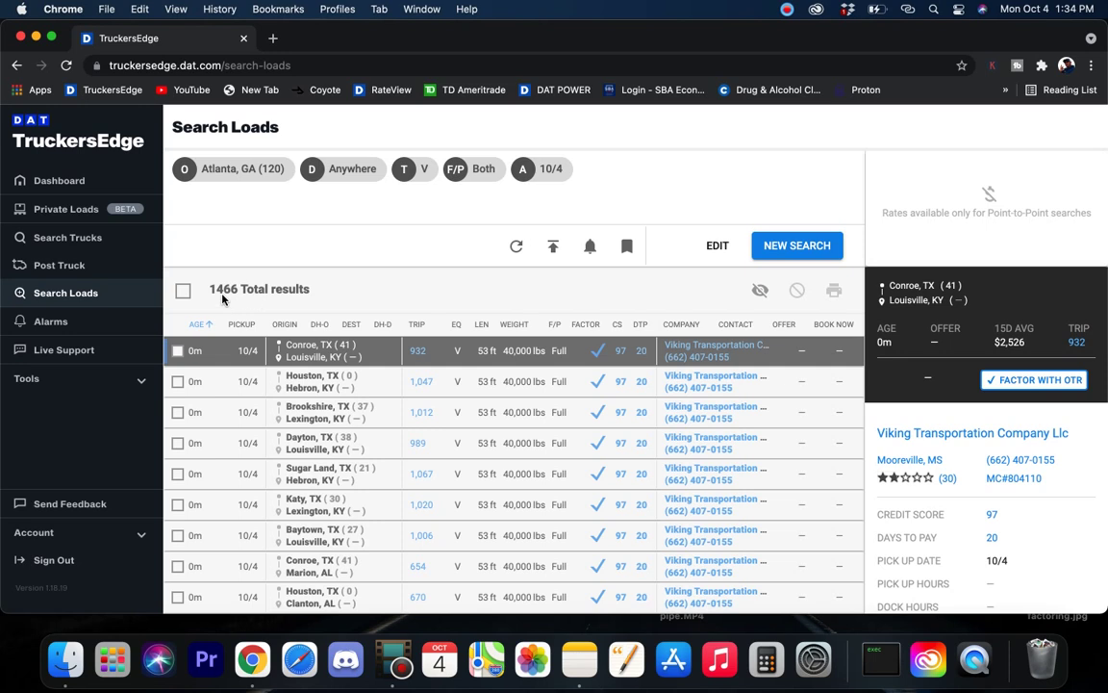
left_click_drag(210, 289, 312, 294)
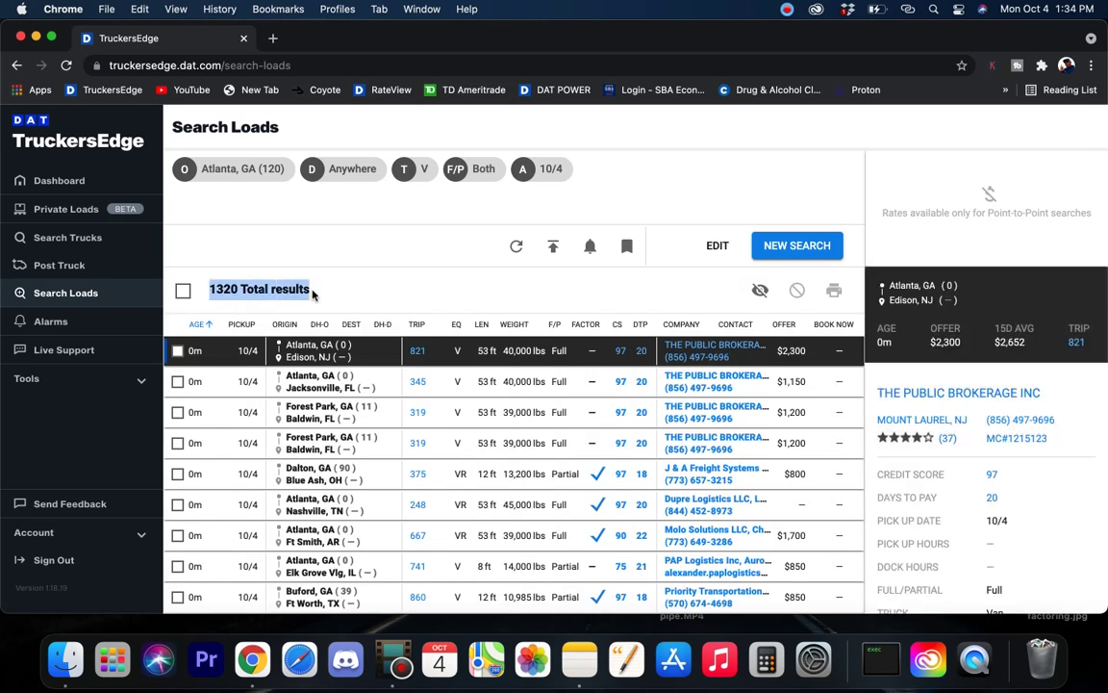
- Sort the Atlanta loads by highest offer and check the top load's 15-day average rate per mile and truck type
left_click(784, 325)
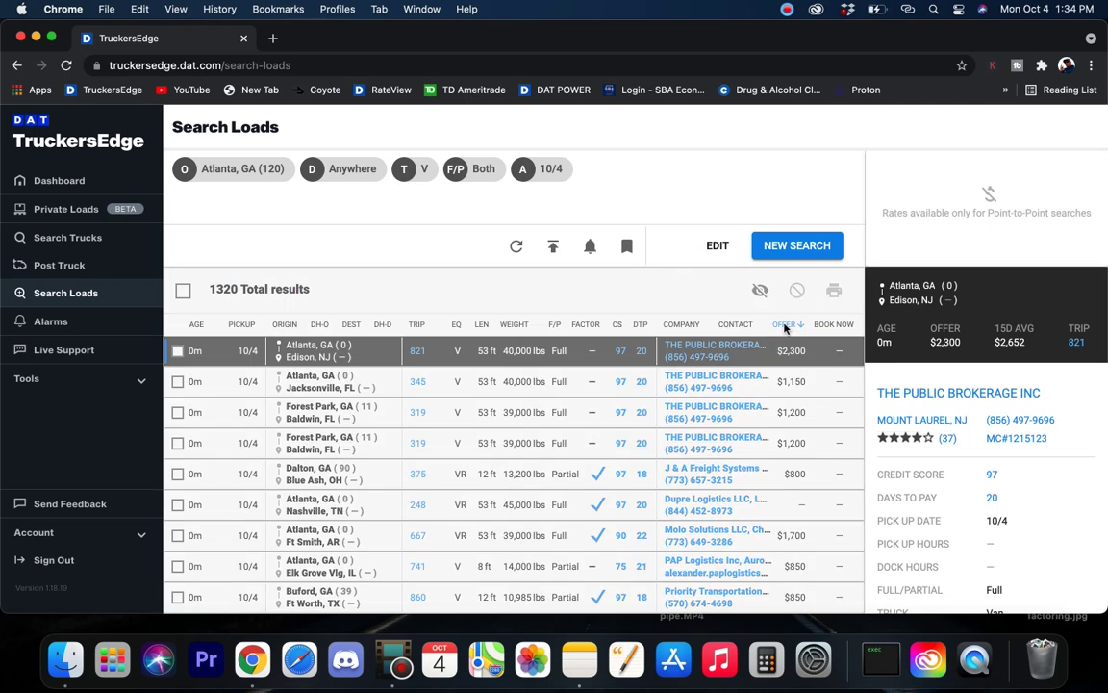
left_click(784, 325)
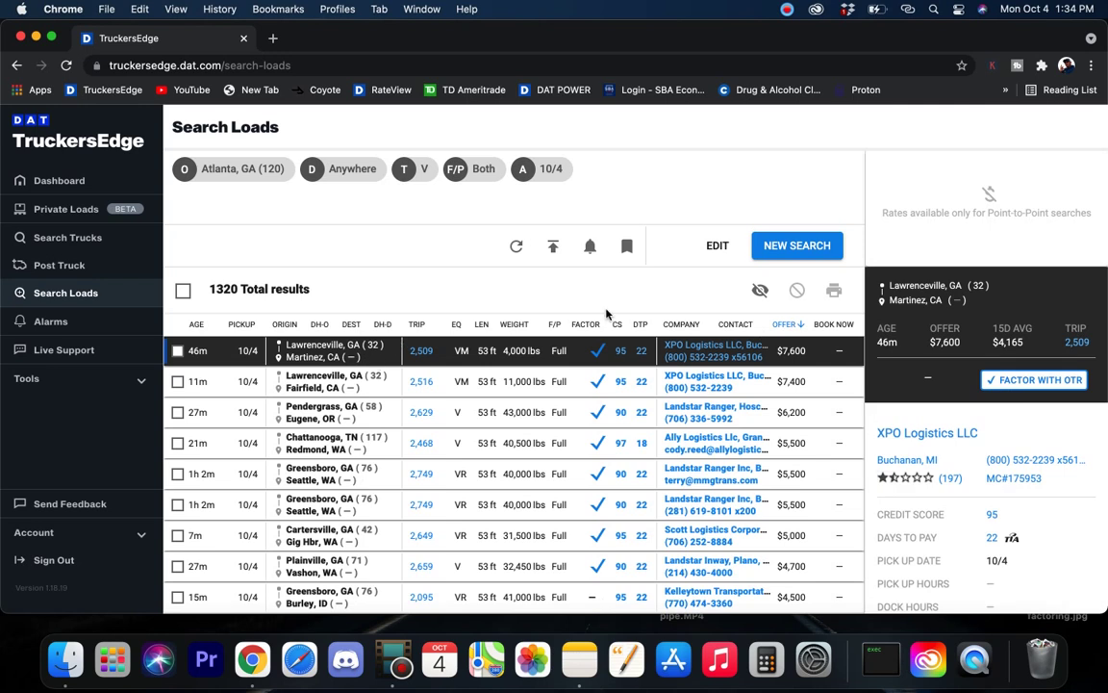
mouse_move(1023, 346)
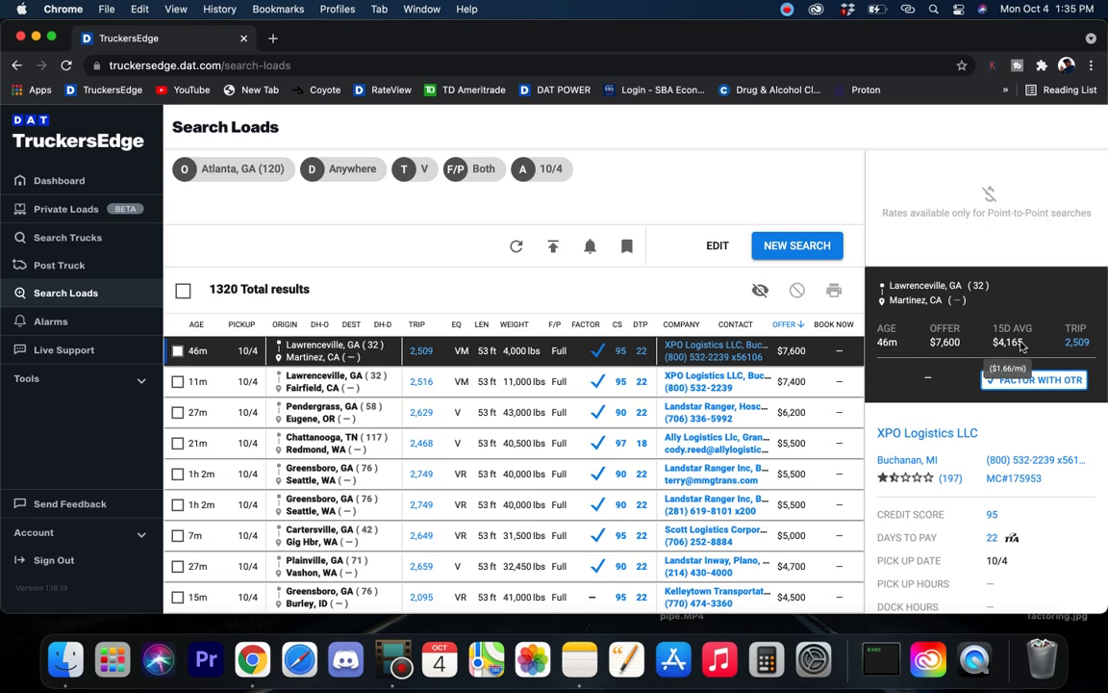
scroll(1044, 510, "down", 3)
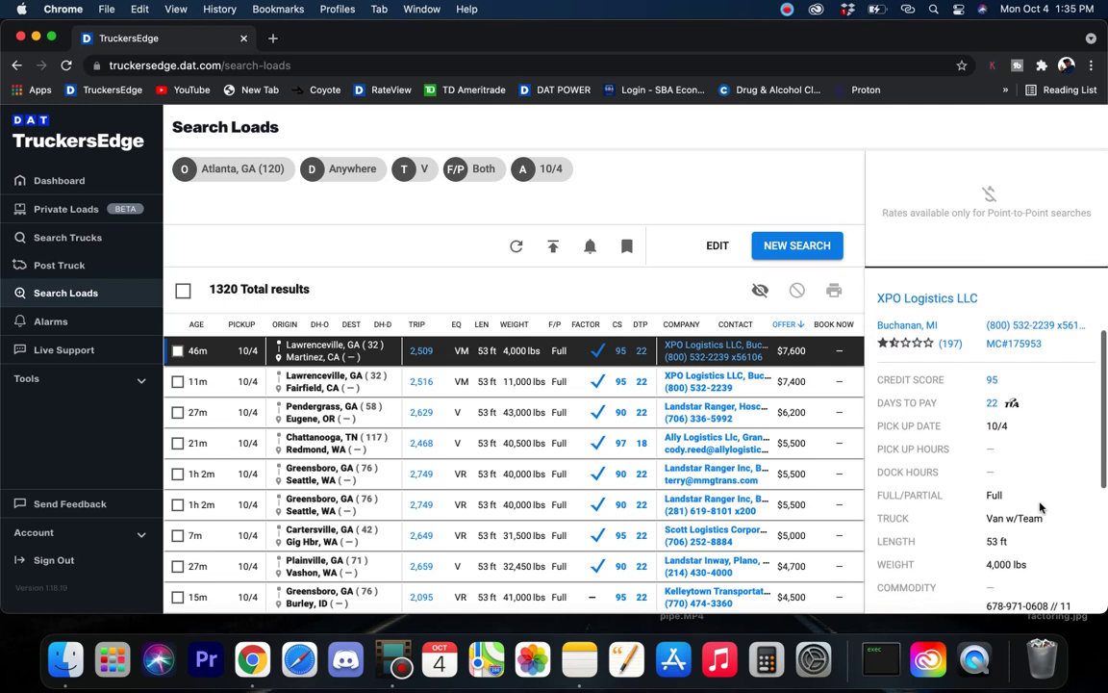
double_click(893, 518)
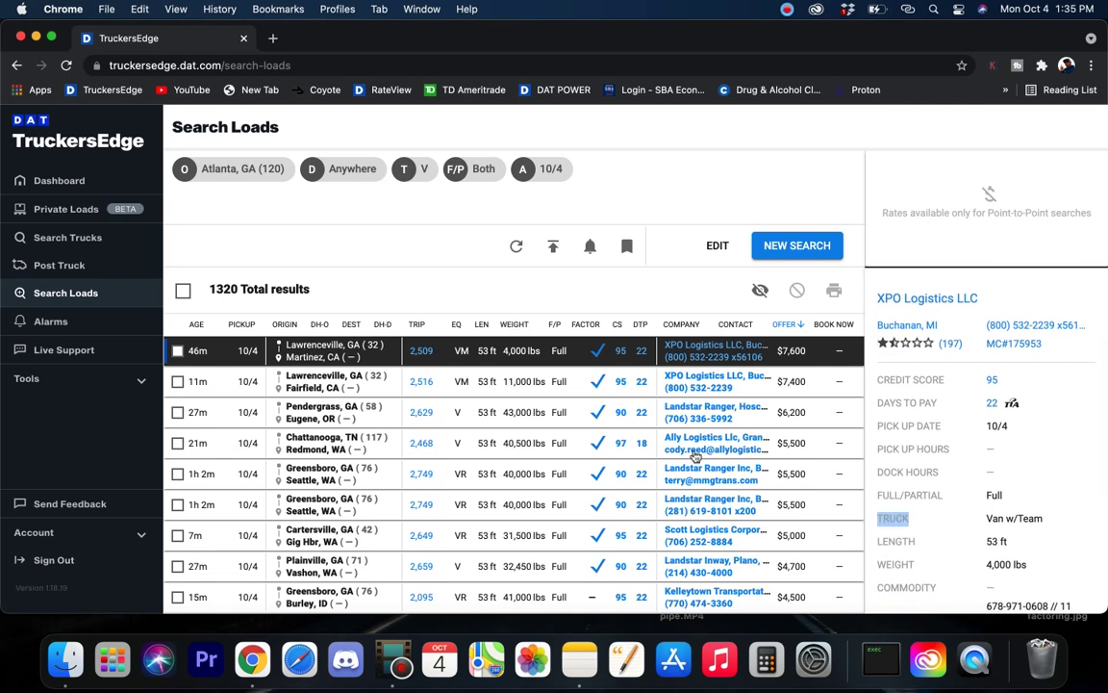
- Review the details of the Lawrenceville, GA to Fairfield, CA load and the Pendergrass, GA to Eugene, OR load, including offer, average and comments
left_click(433, 383)
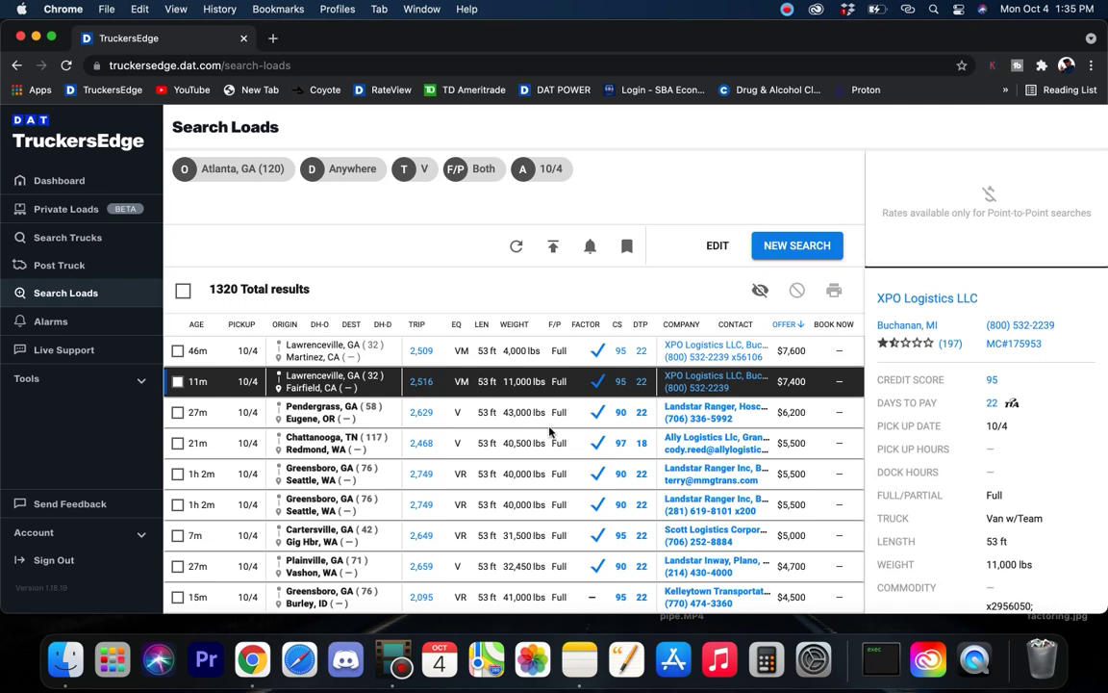
left_click(445, 424)
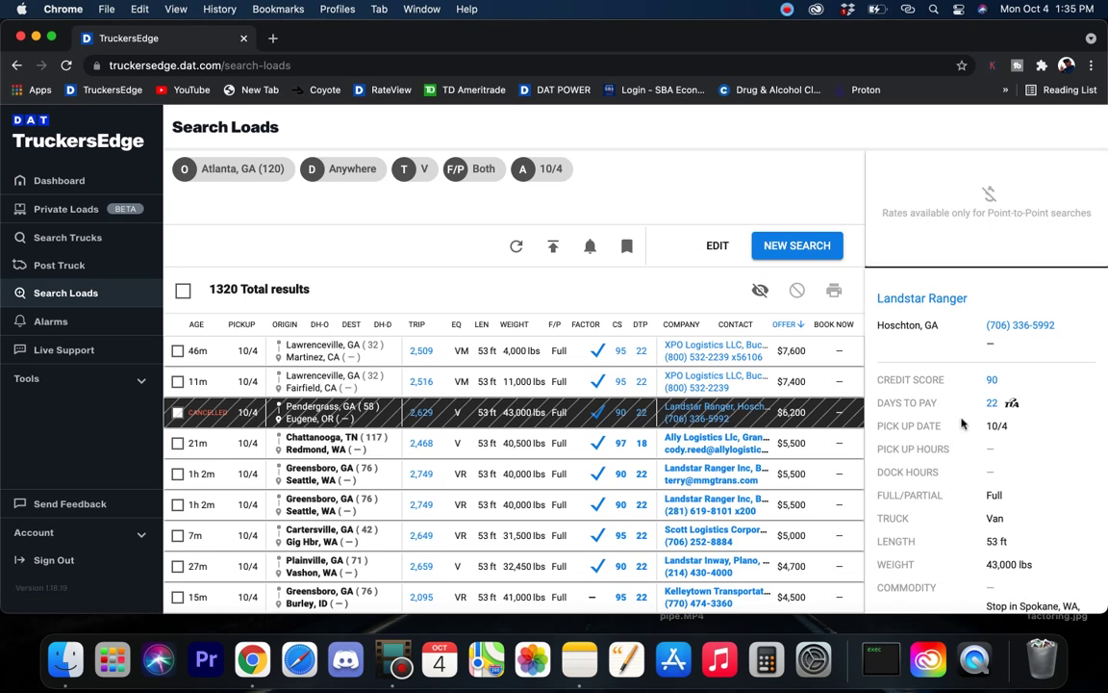
scroll(967, 404, "up", 3)
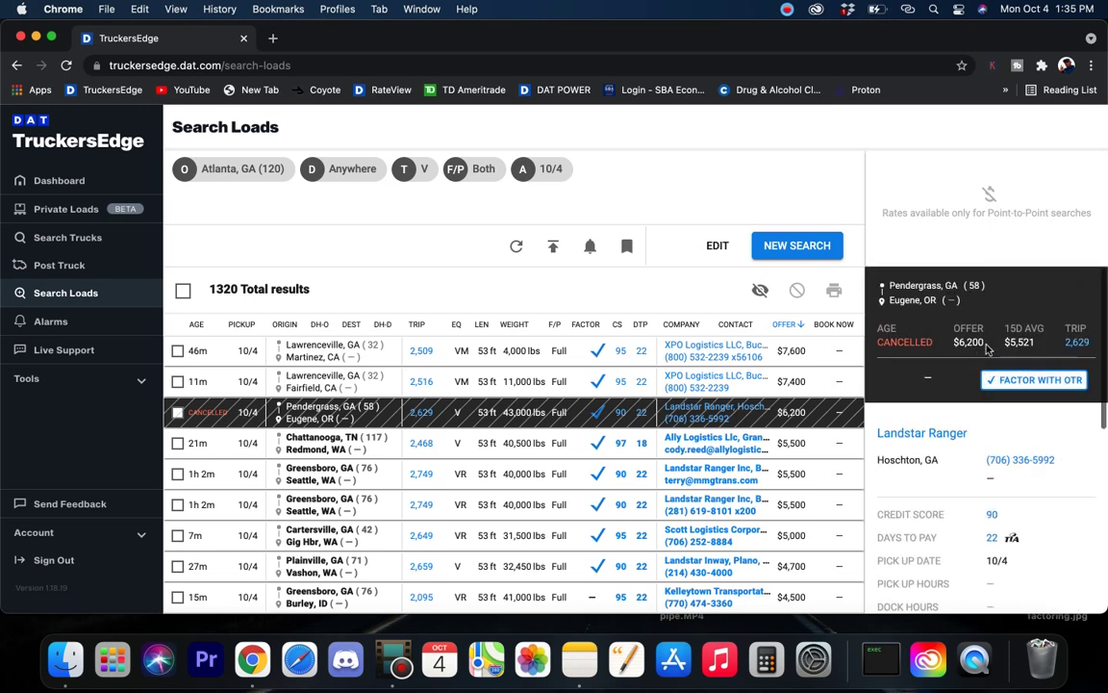
scroll(953, 437, "down", 5)
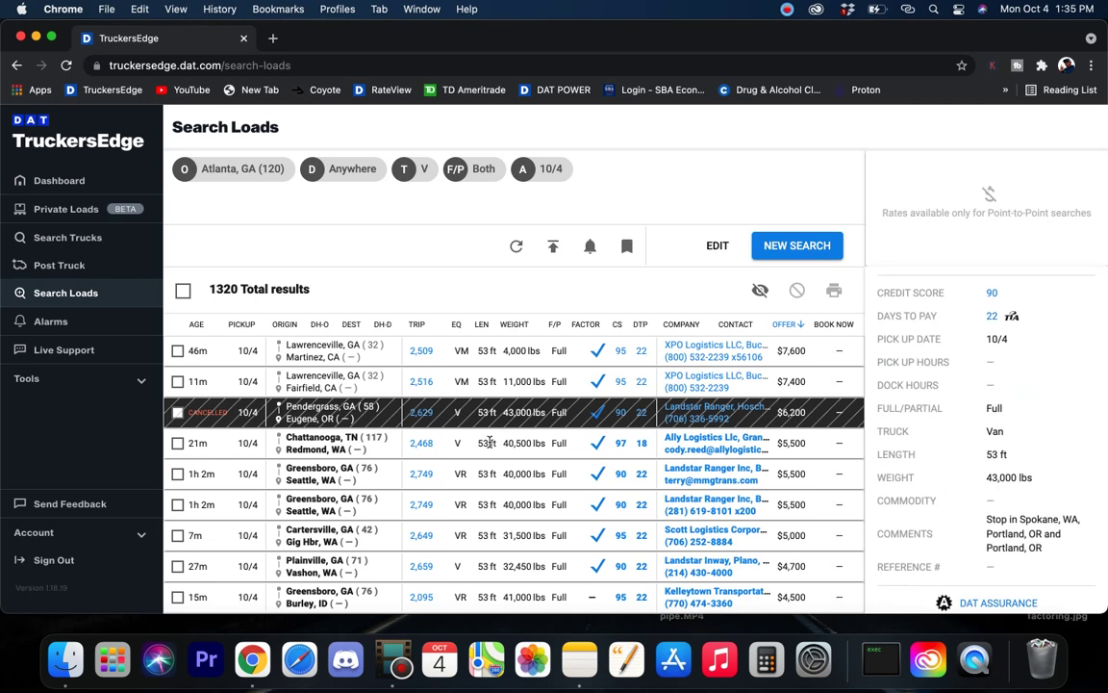
- Find the Rome, GA to Fairfield, CA van load and compare its offer with the 15-day average, checking its remaining details
scroll(438, 484, "down", 5)
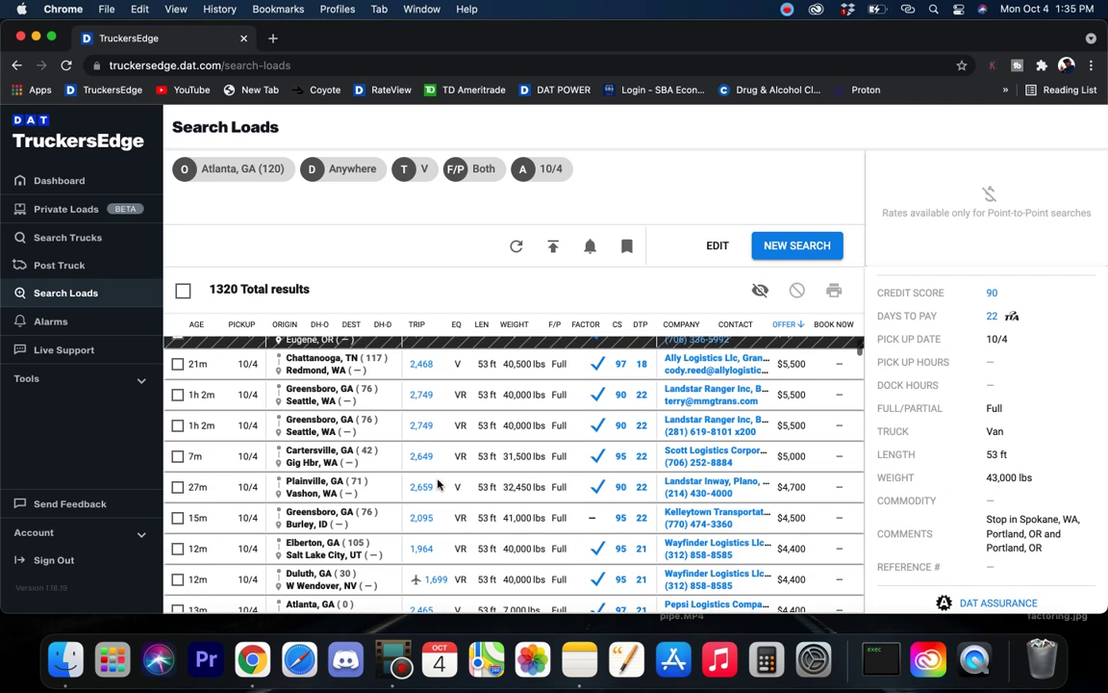
scroll(437, 484, "down", 3)
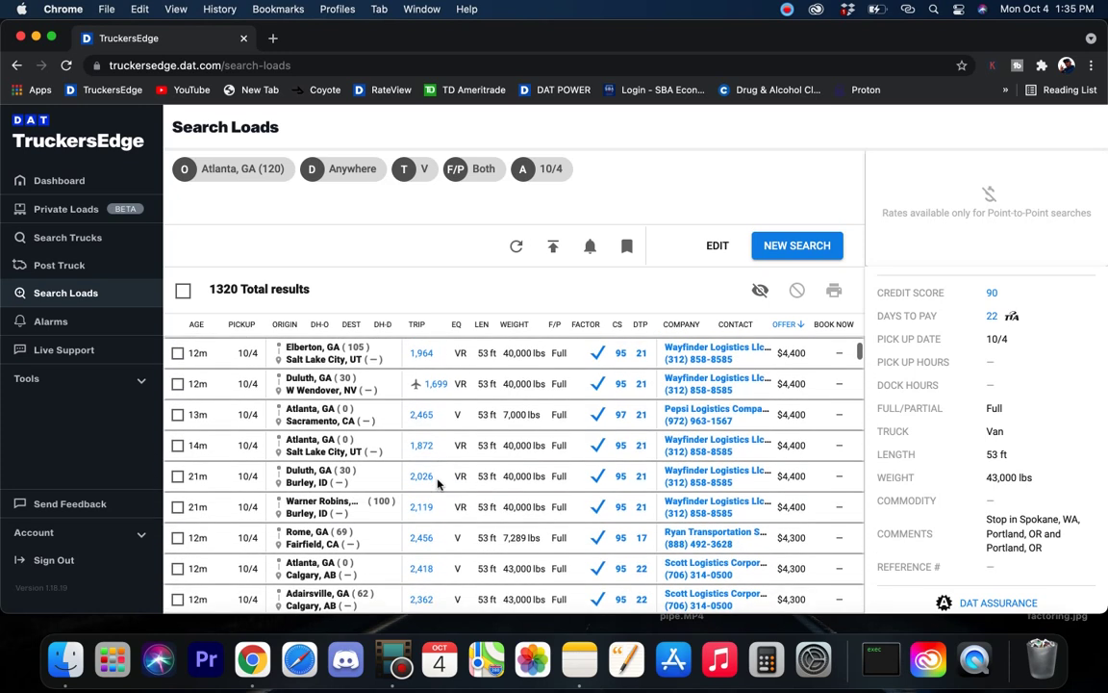
left_click(442, 499)
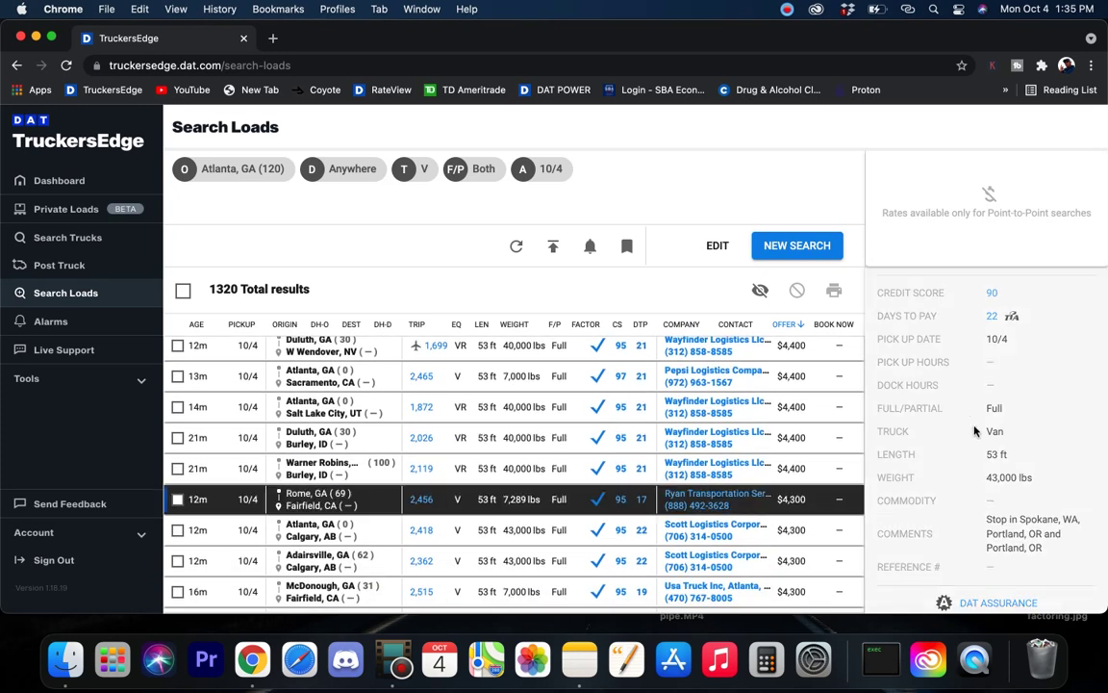
scroll(963, 385, "up", 3)
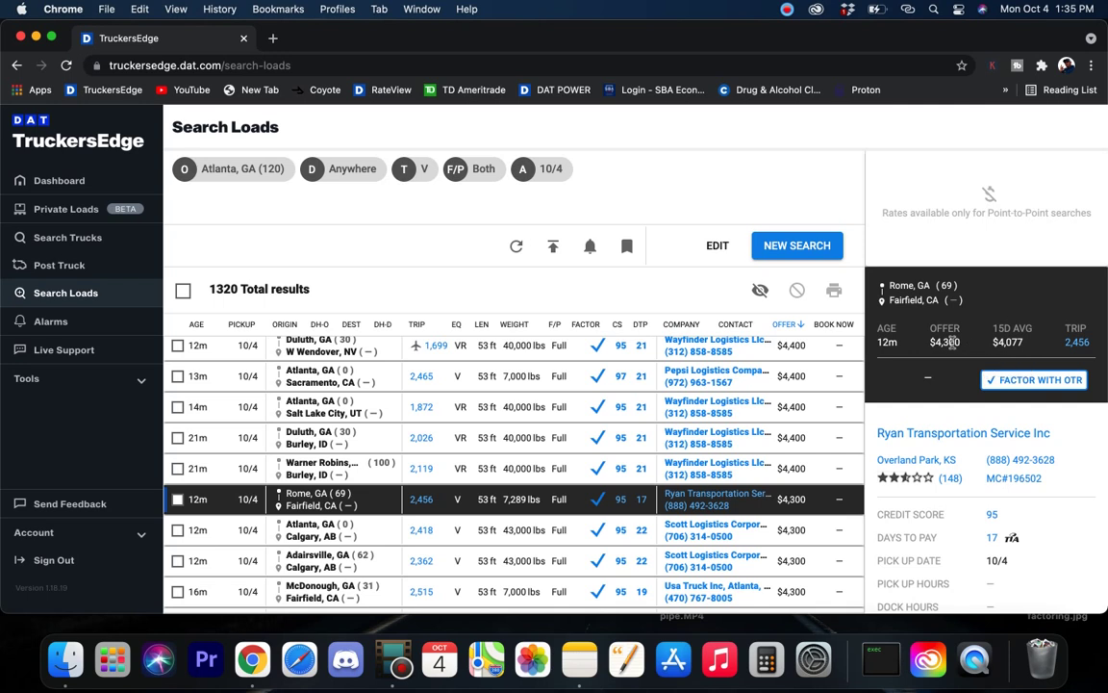
left_click_drag(930, 344, 978, 347)
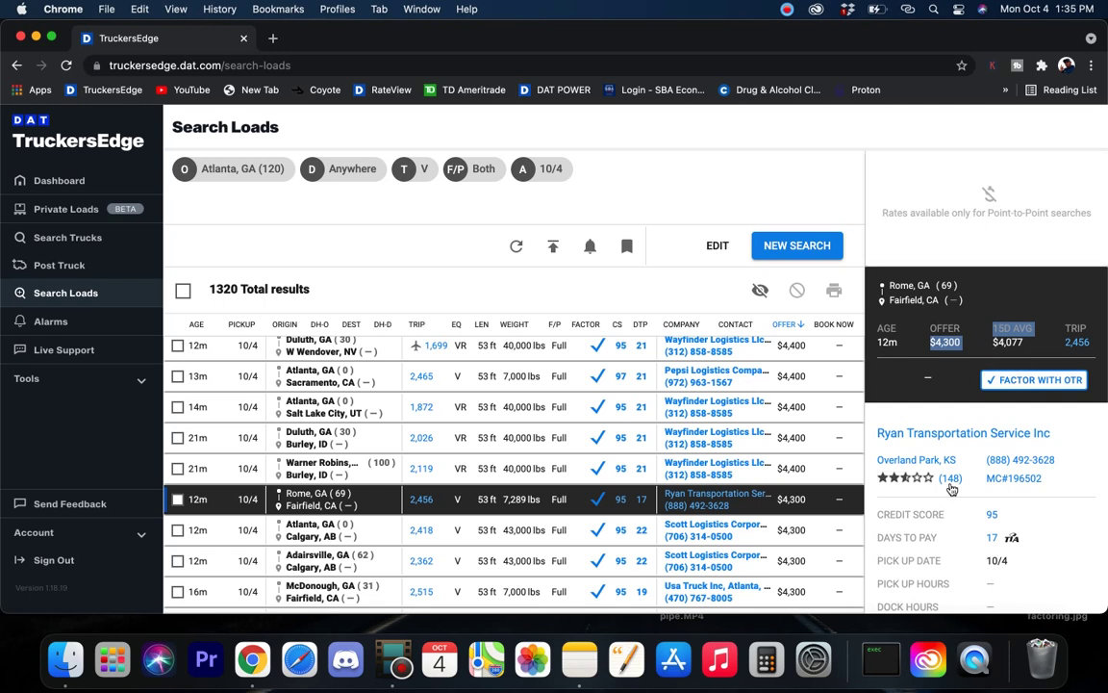
scroll(951, 489, "down", 8)
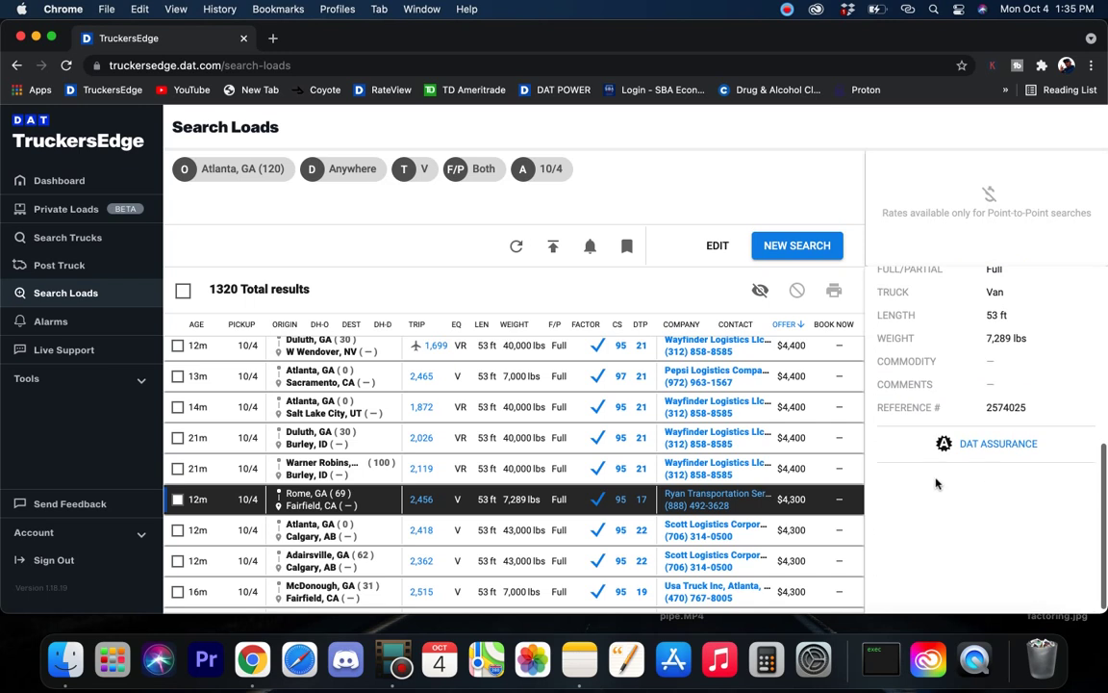
scroll(939, 462, "up", 8)
scroll(827, 433, "up", 5)
- Run a new load search with origin Savannah, GA and check its total number of results
left_click(834, 243)
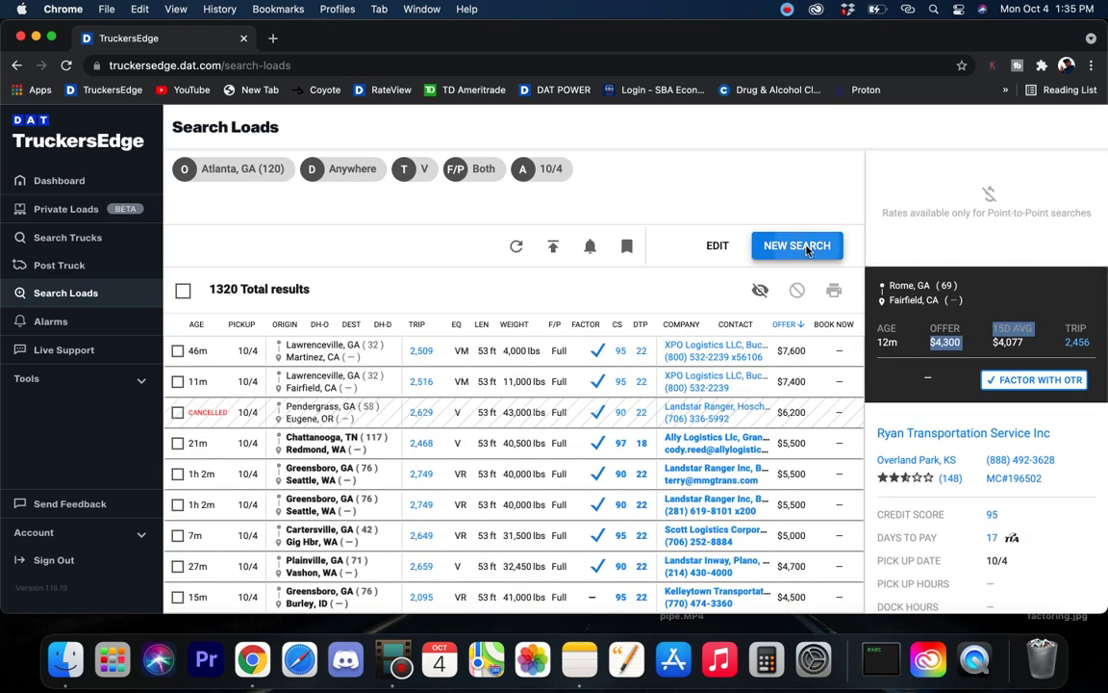
key("BackSpace")
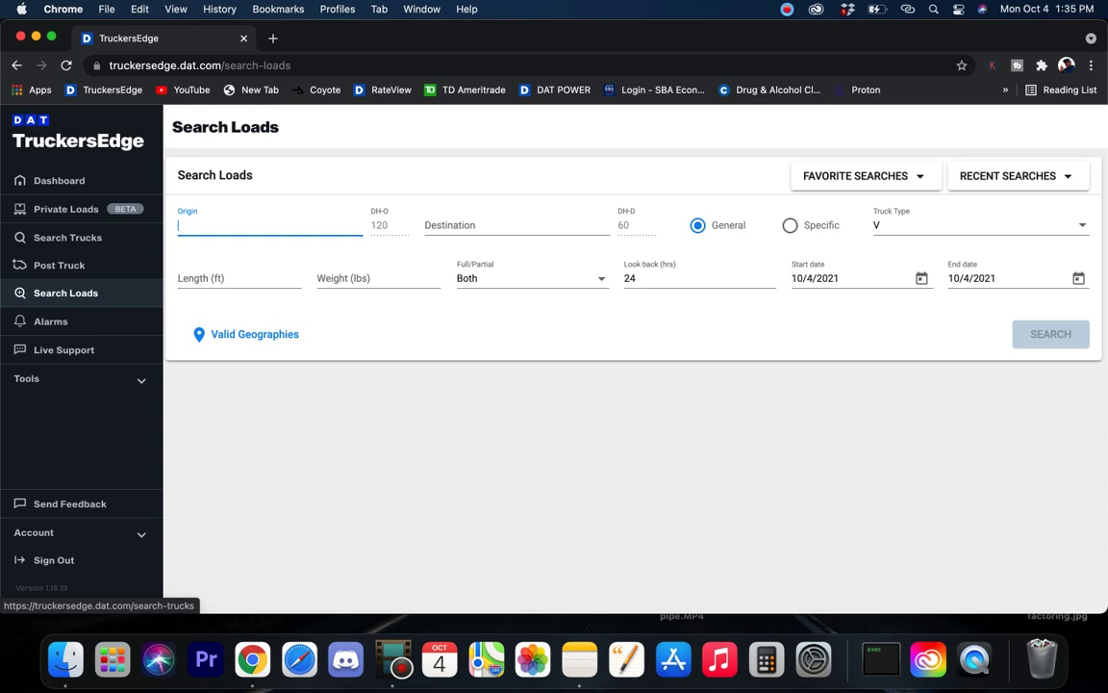
type("savanna")
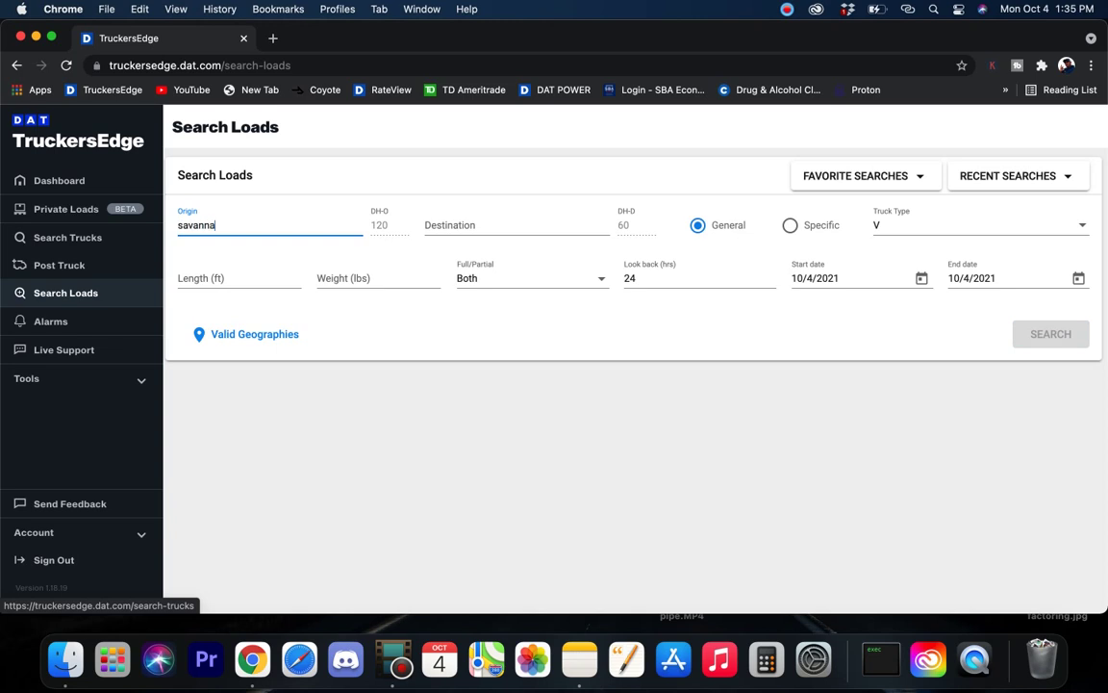
left_click(220, 289)
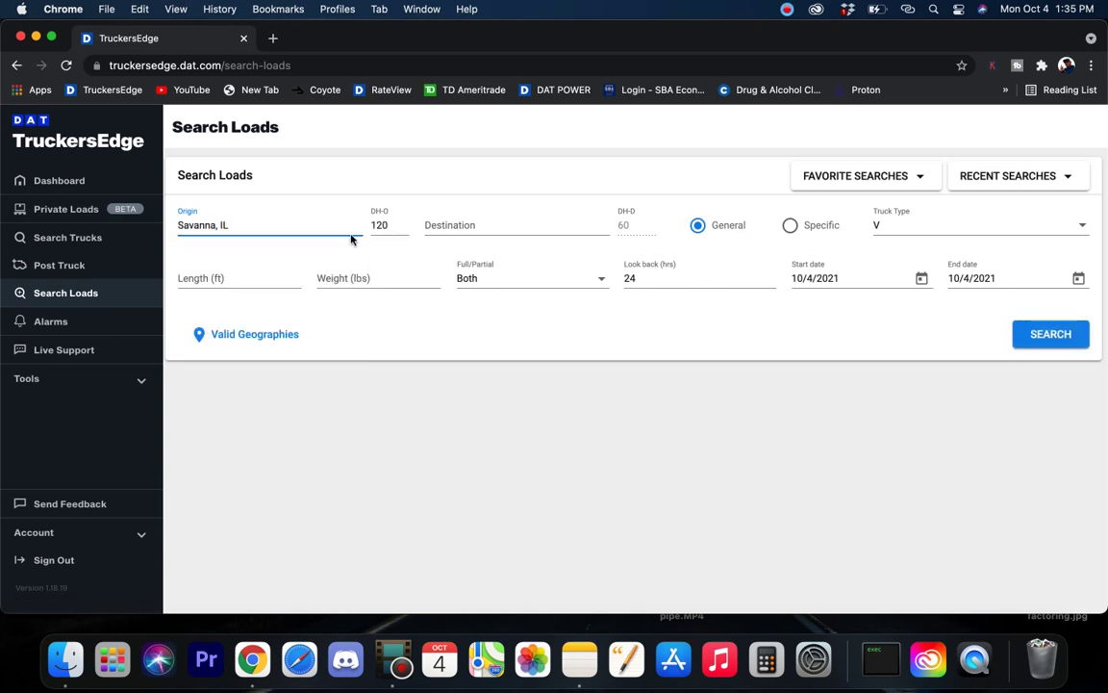
key("BackSpace")
key("BackSpace")
key("BackSpace")
type("h")
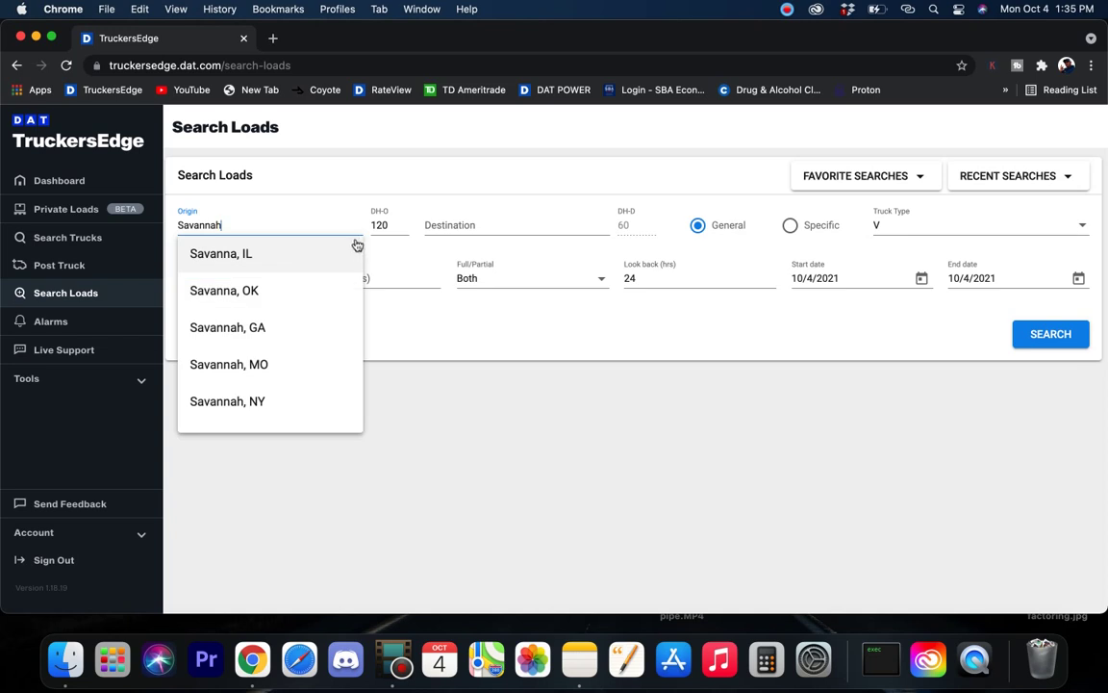
left_click(231, 326)
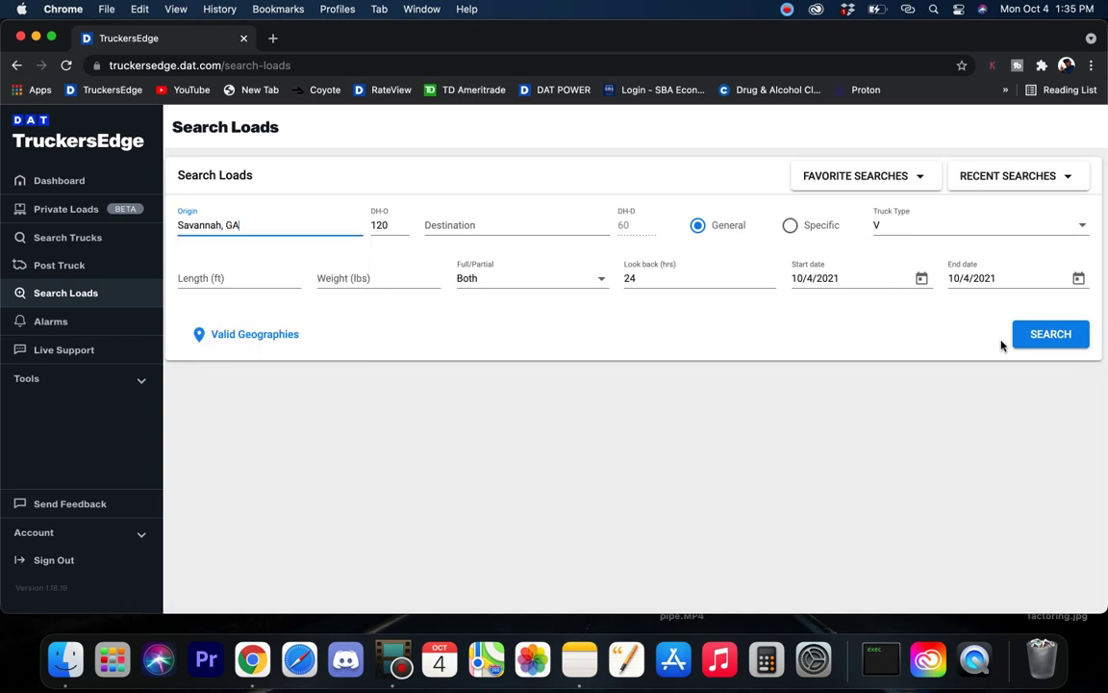
left_click(1051, 337)
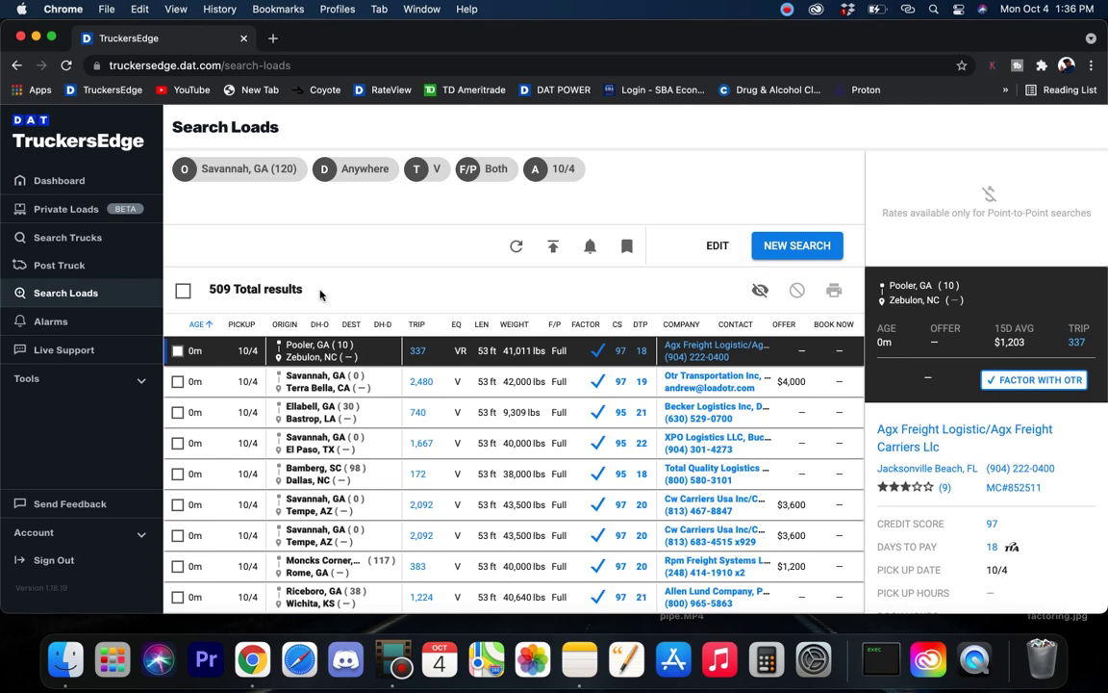
- Run a new load search with origin Columbia, SC and check its total number of results
left_click(796, 245)
left_click_drag(240, 225, 101, 231)
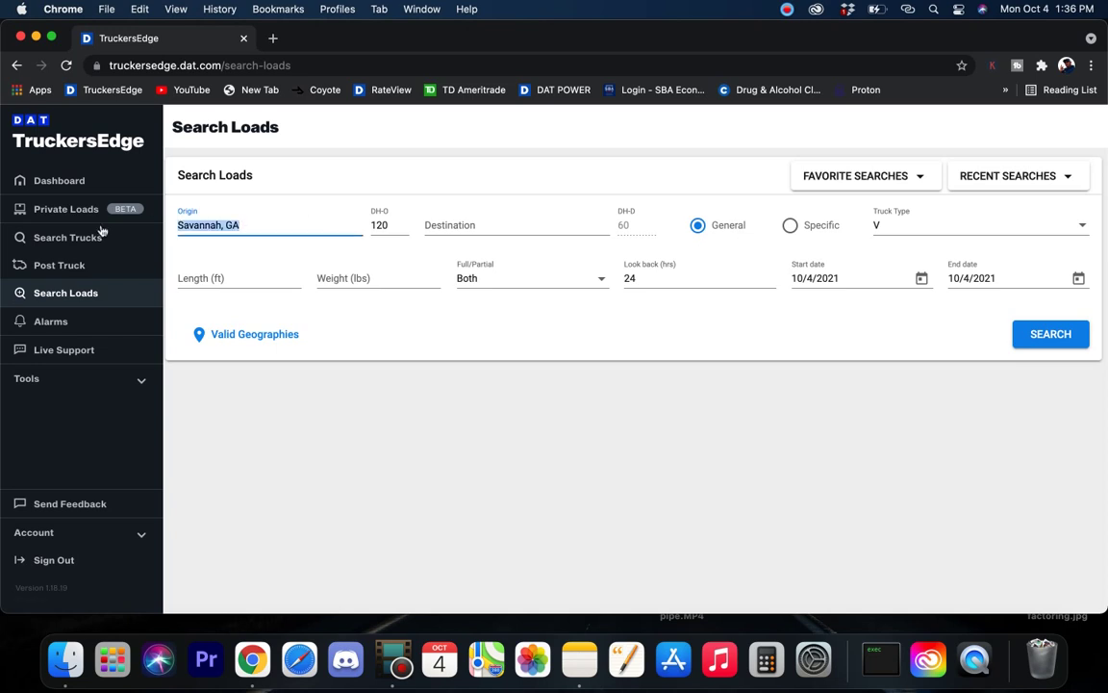
key("BackSpace")
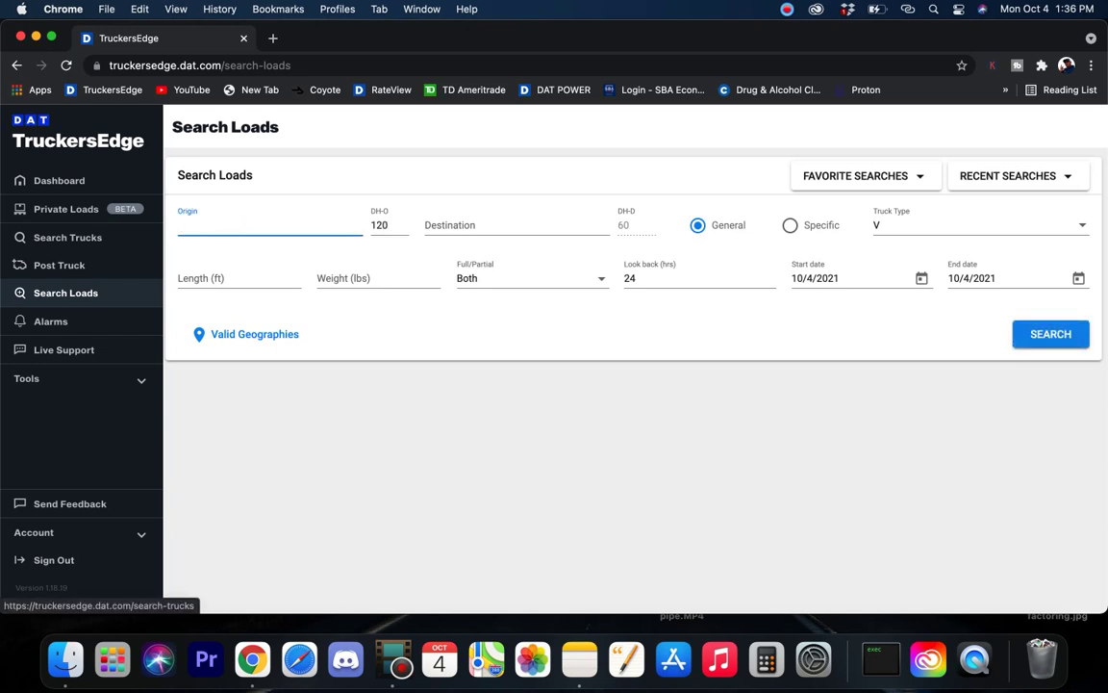
type("colum")
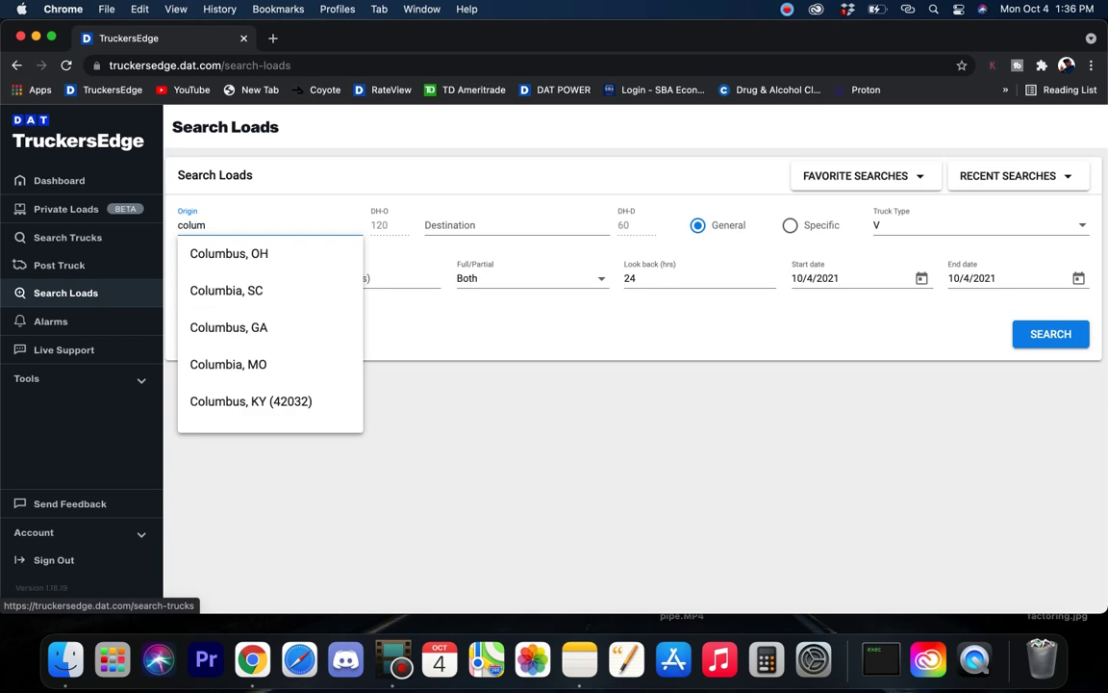
type("bia")
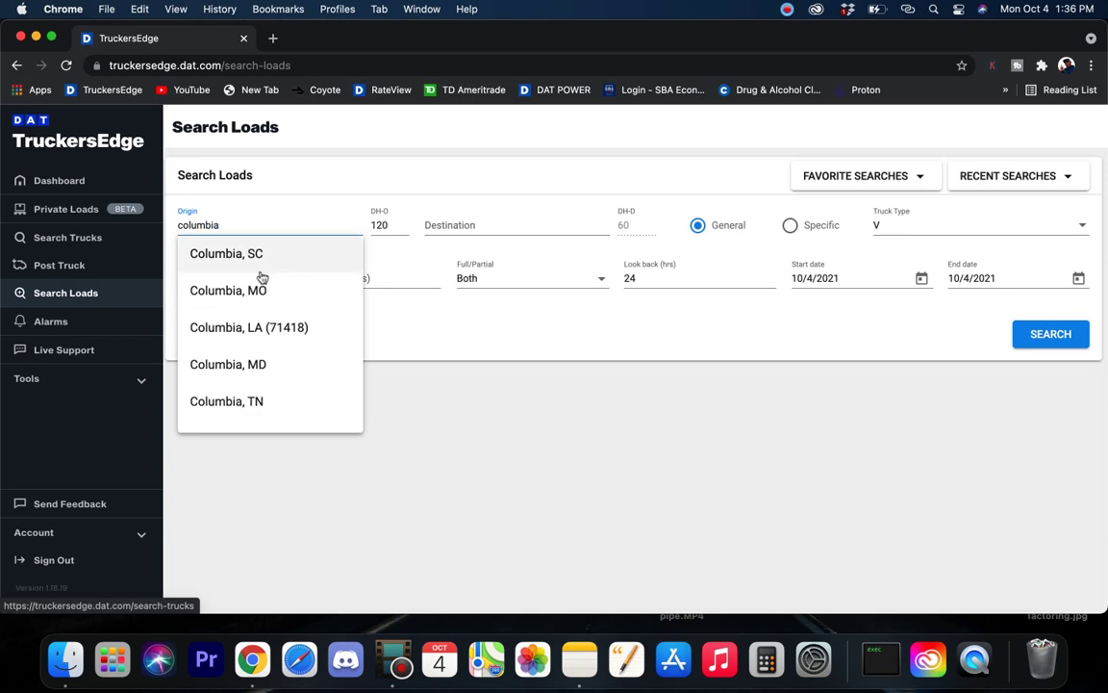
left_click(217, 260)
left_click(1031, 343)
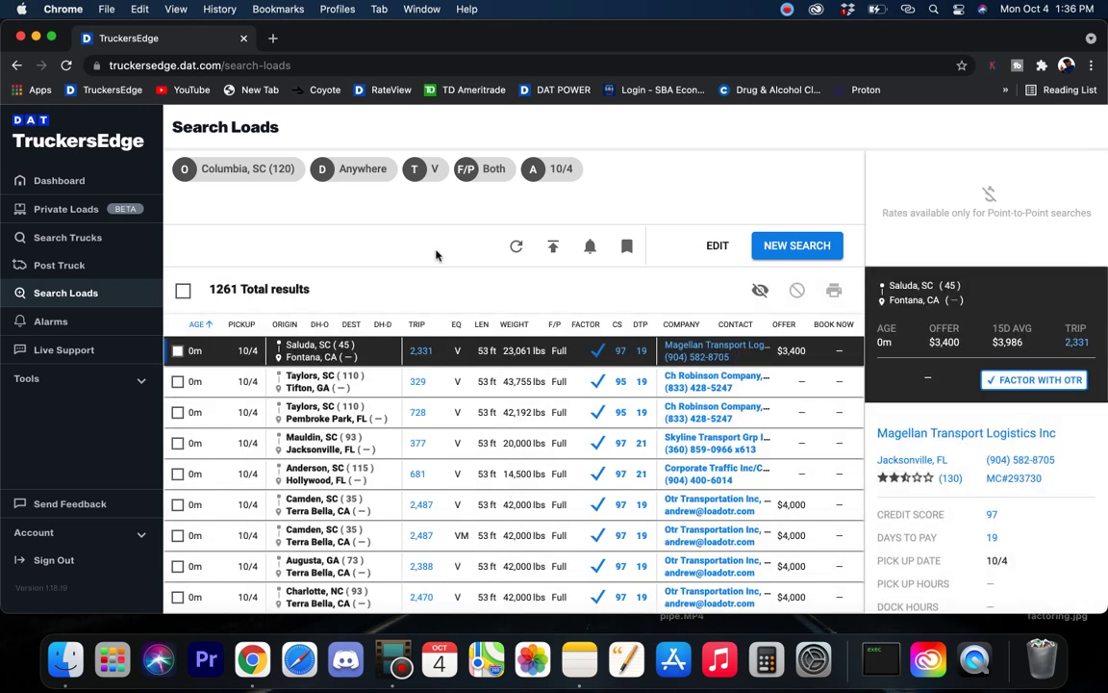
left_click_drag(209, 290, 292, 290)
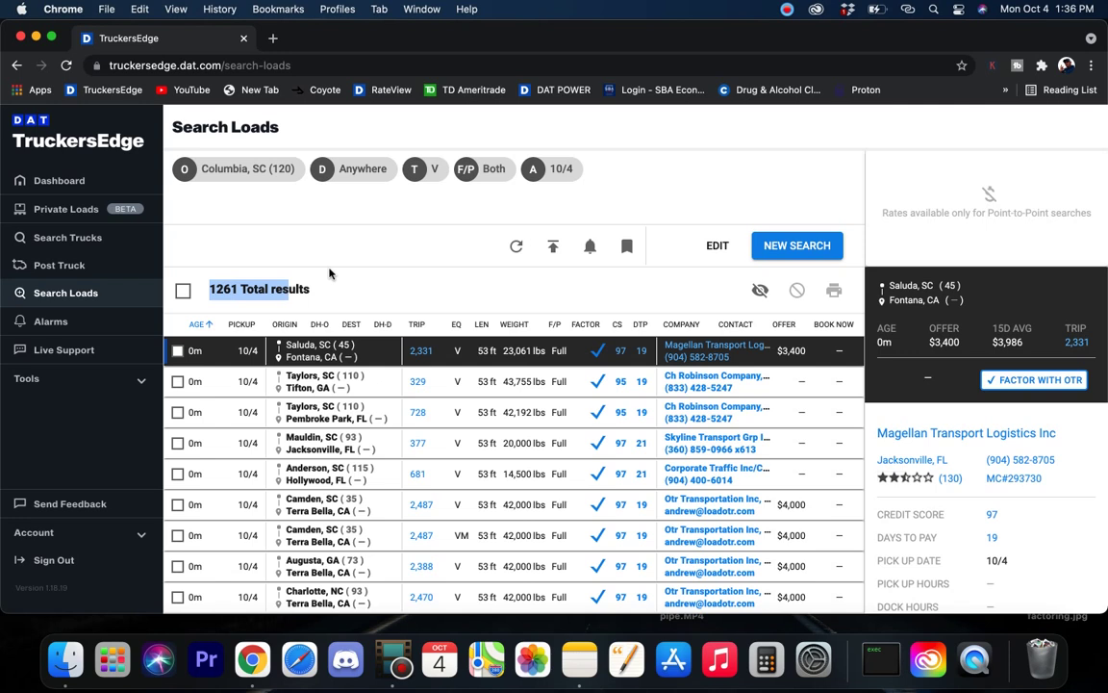
- Run a new load search with origin Charlotte, NC and check its total number of results
left_click(807, 248)
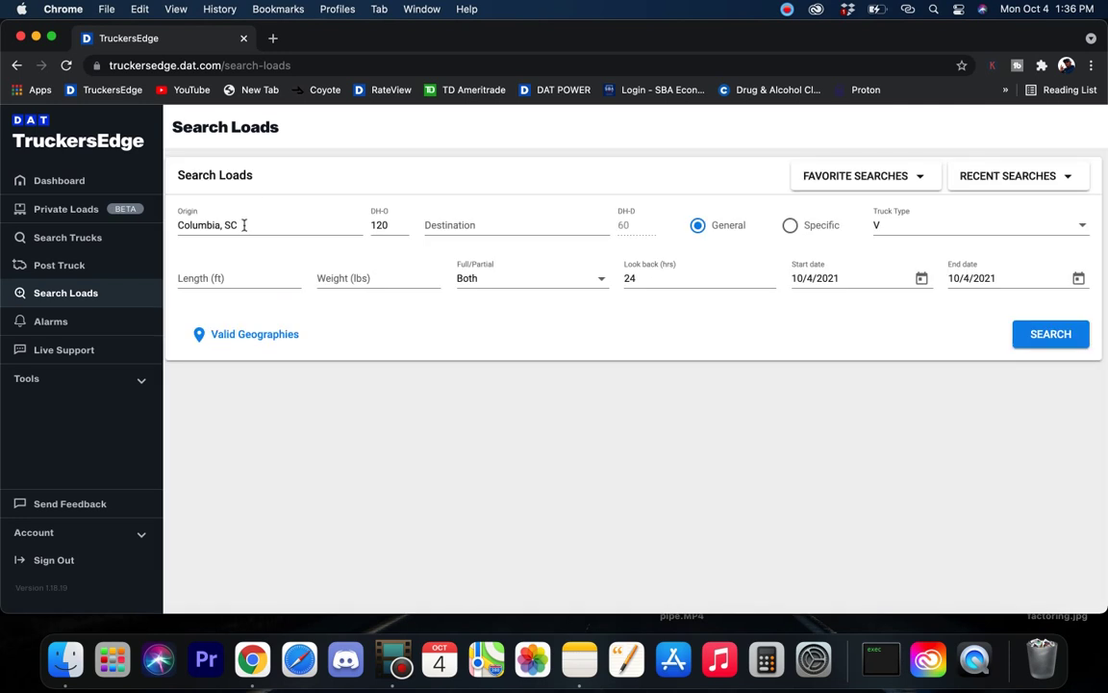
left_click_drag(243, 225, 111, 231)
key("BackSpace")
type("c")
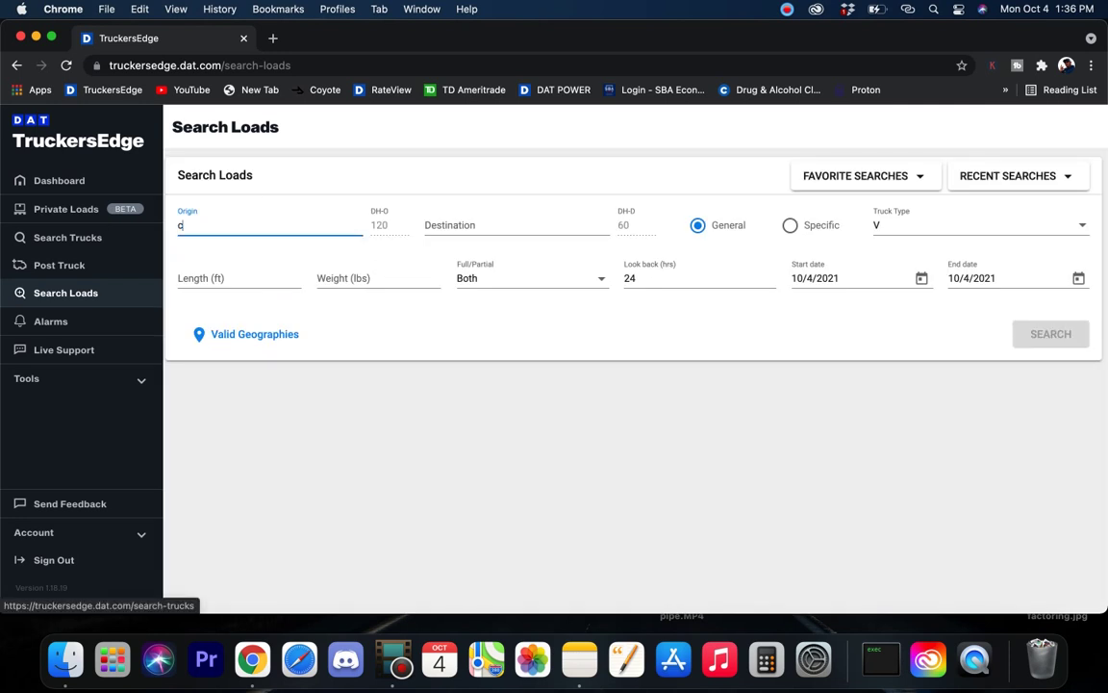
type("harlotee")
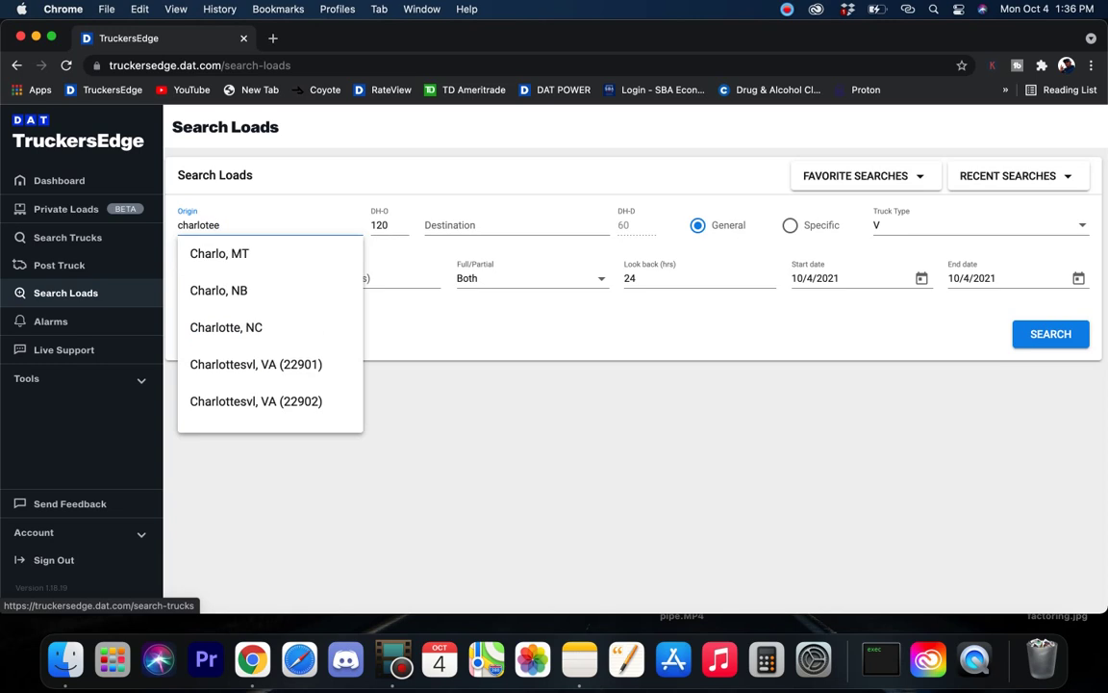
key("BackSpace")
key("BackSpace")
type("te")
left_click(236, 256)
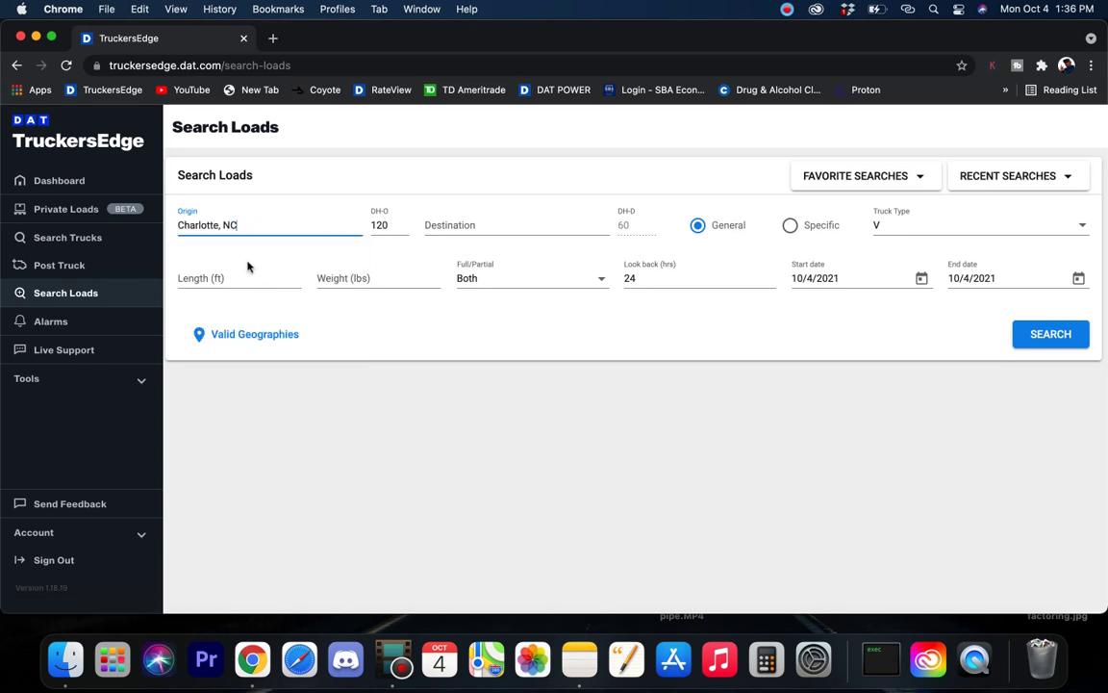
left_click(1054, 336)
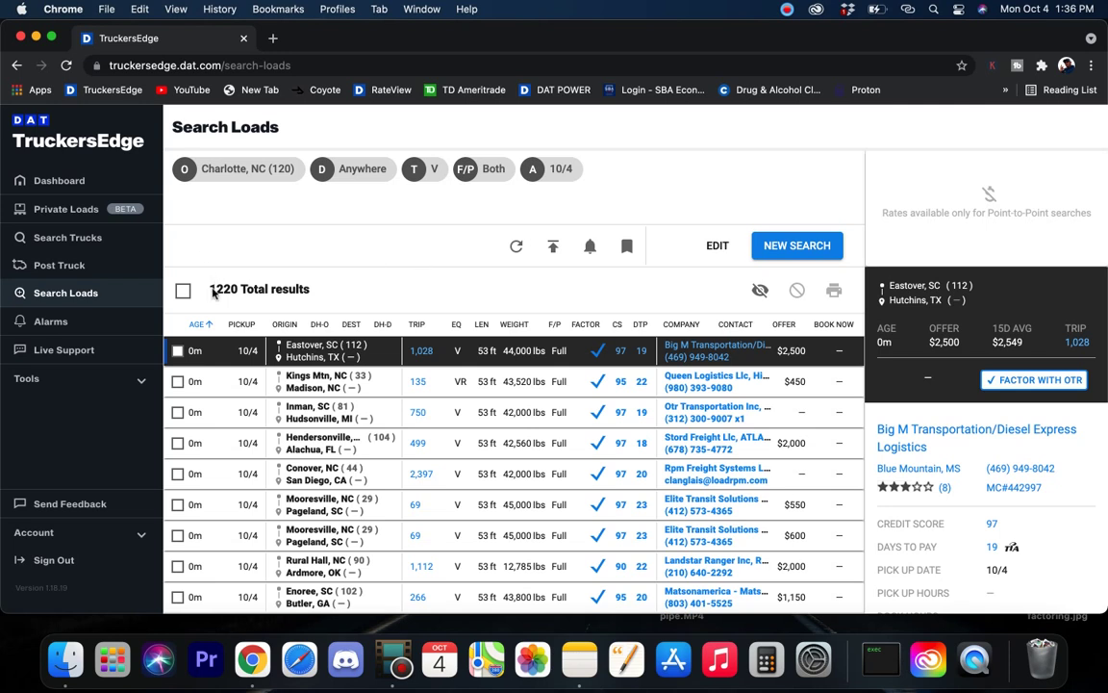
left_click_drag(206, 289, 346, 294)
- Run a new load search with origin Nashville, TN and check its total number of results
left_click(784, 245)
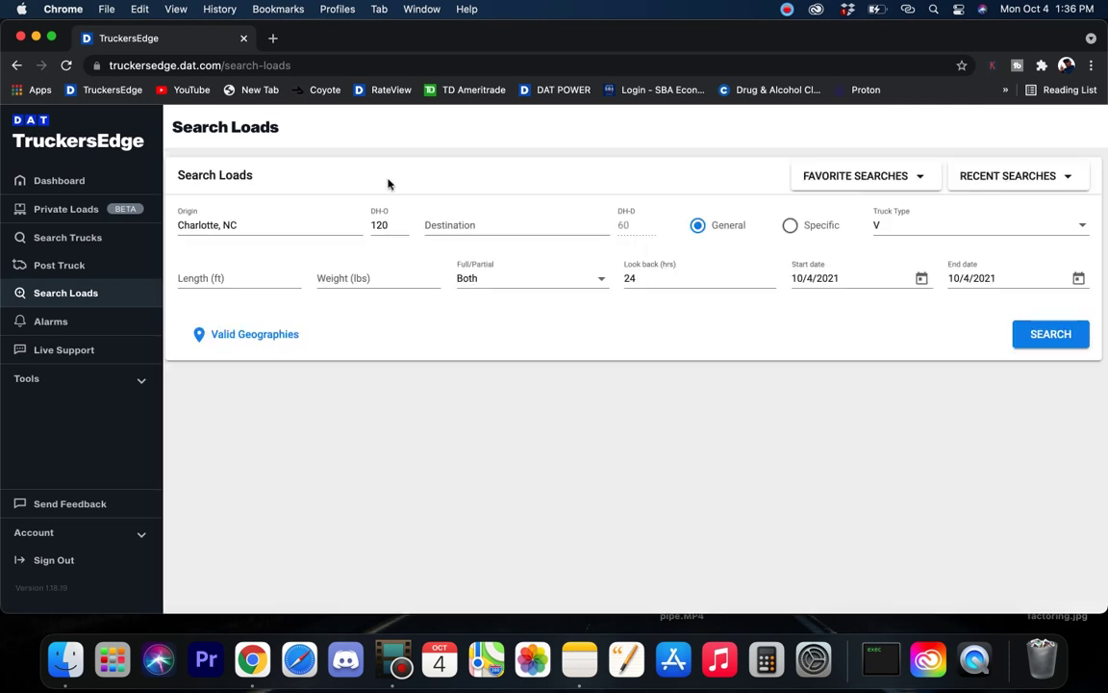
triple_click(244, 222)
key("BackSpace")
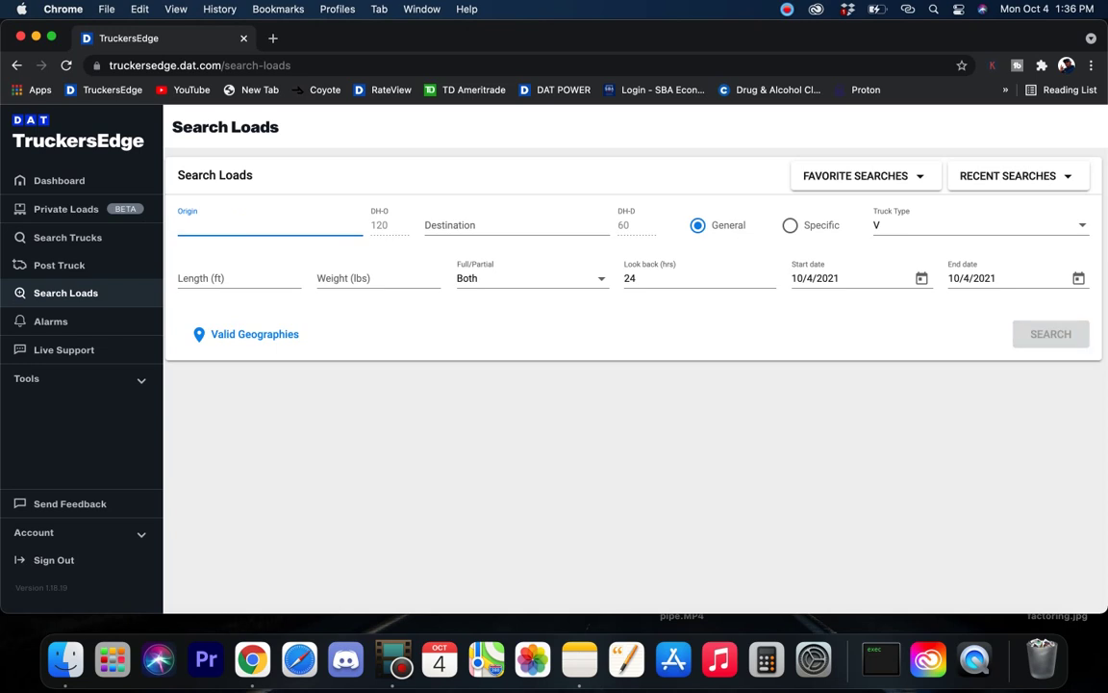
type("nashv")
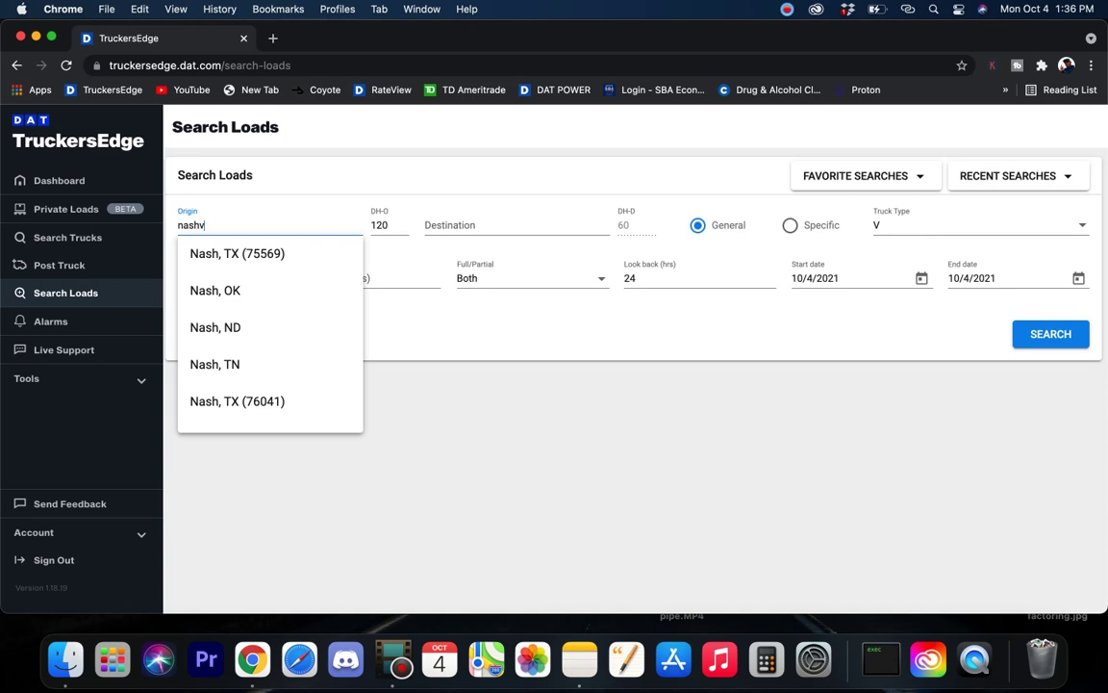
type("i")
left_click(230, 255)
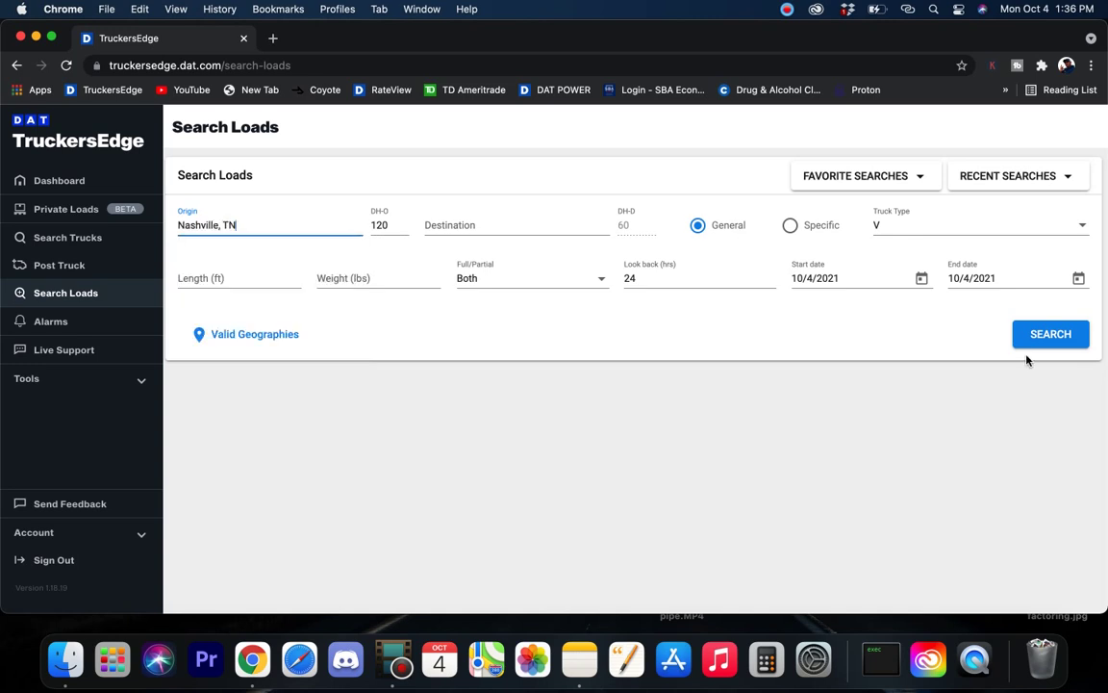
left_click(1048, 334)
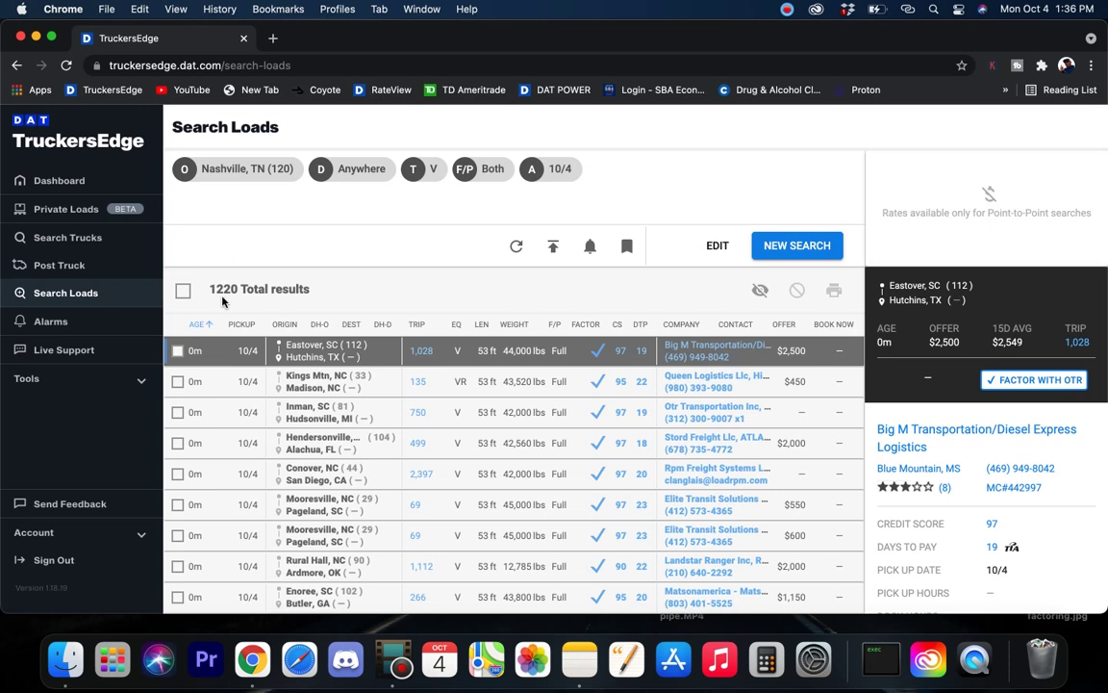
- Run a new load search with origin Memphis, TN and check its total number of results
left_click(793, 250)
left_click_drag(242, 224, 67, 237)
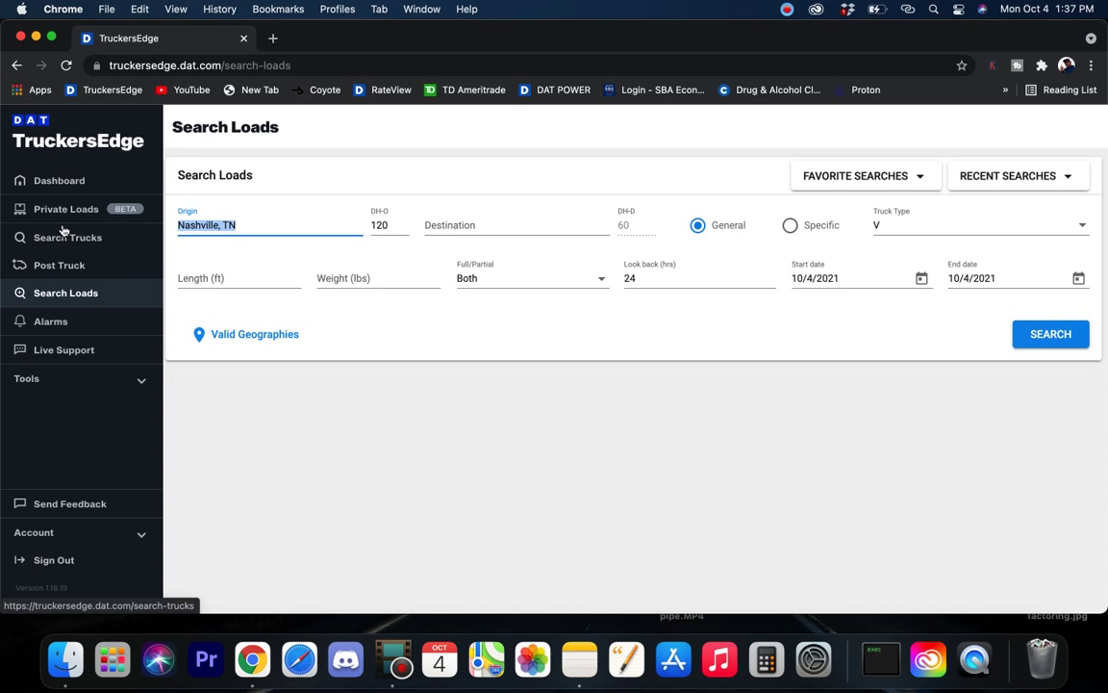
key("BackSpace")
type("me")
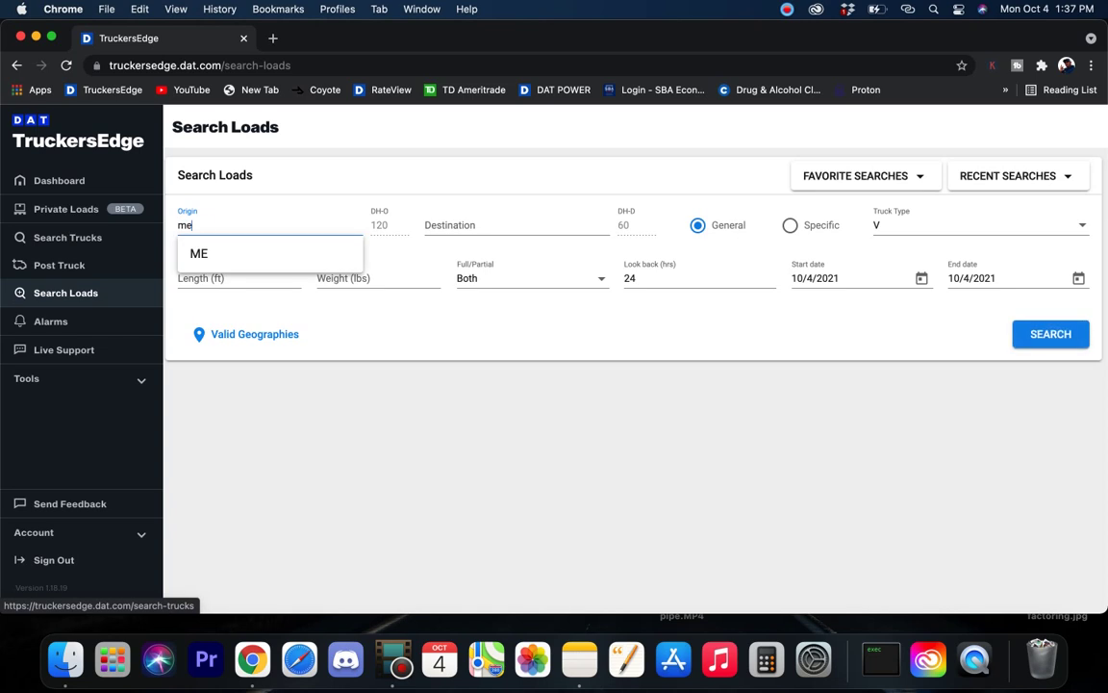
type("mpjh")
type("his")
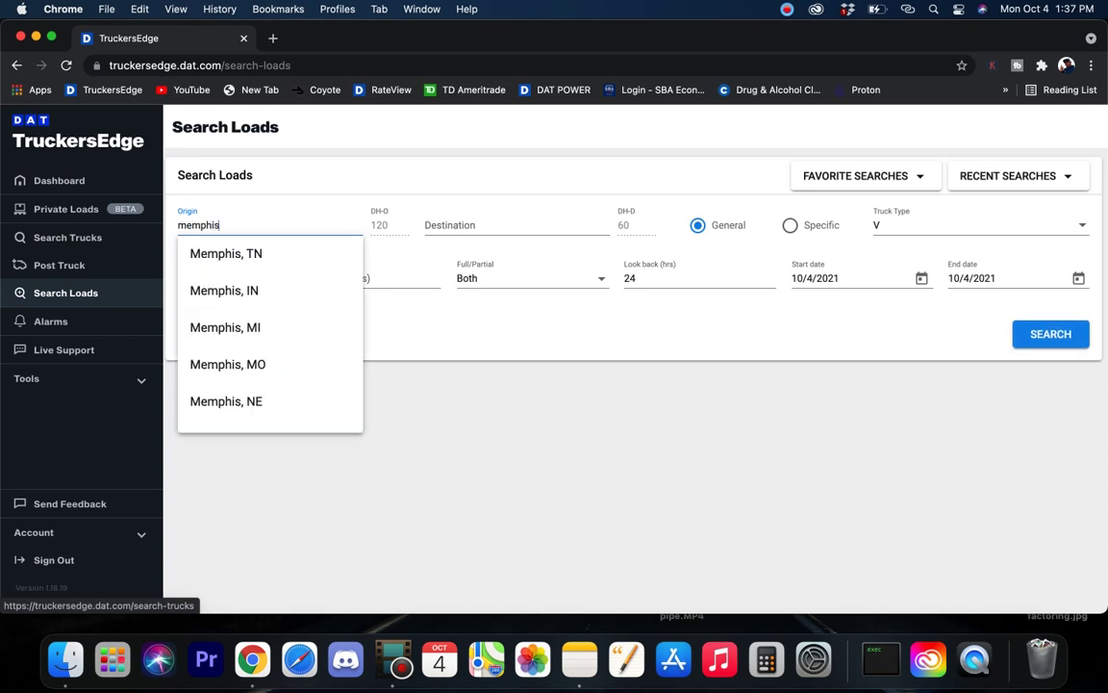
left_click(277, 248)
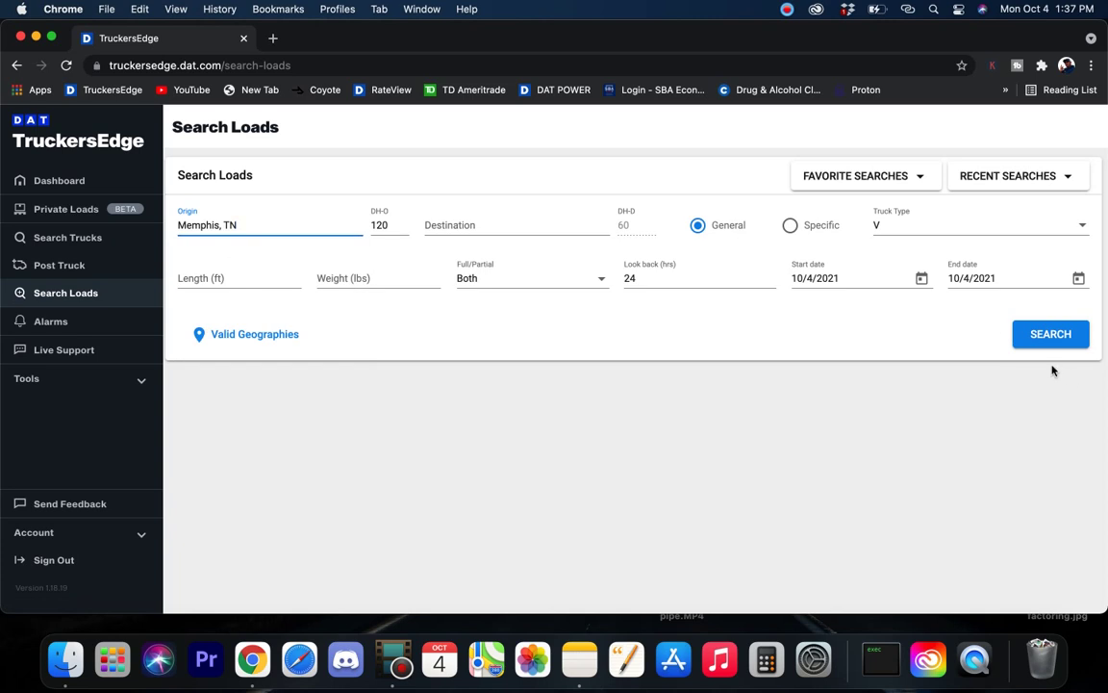
left_click(1050, 336)
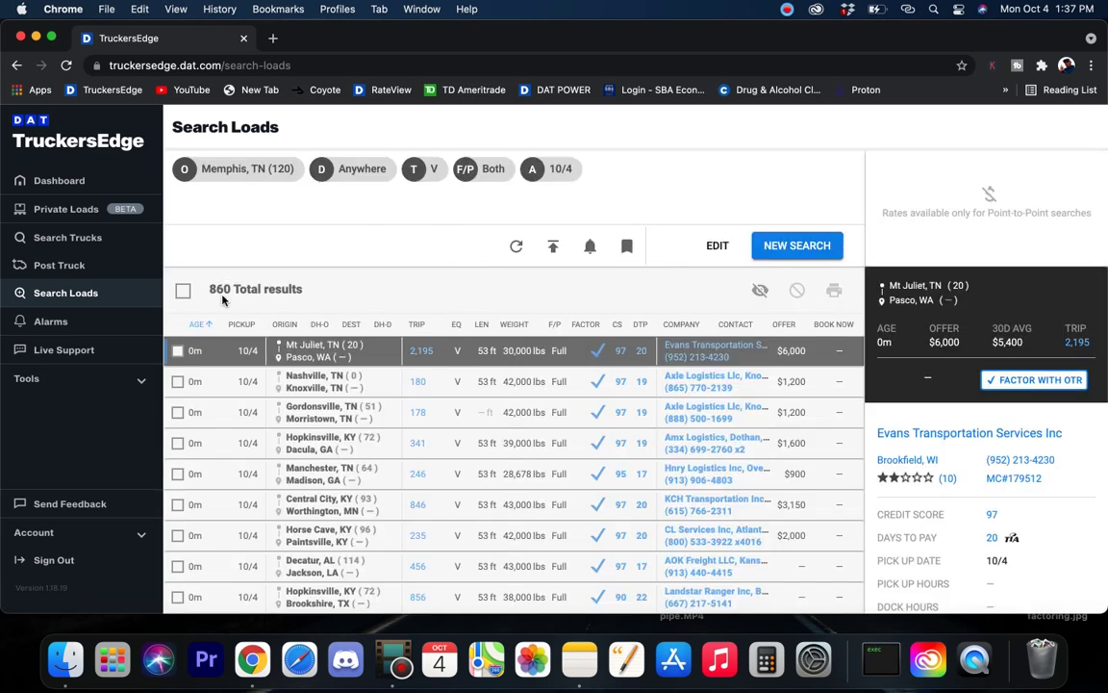
left_click_drag(208, 289, 291, 294)
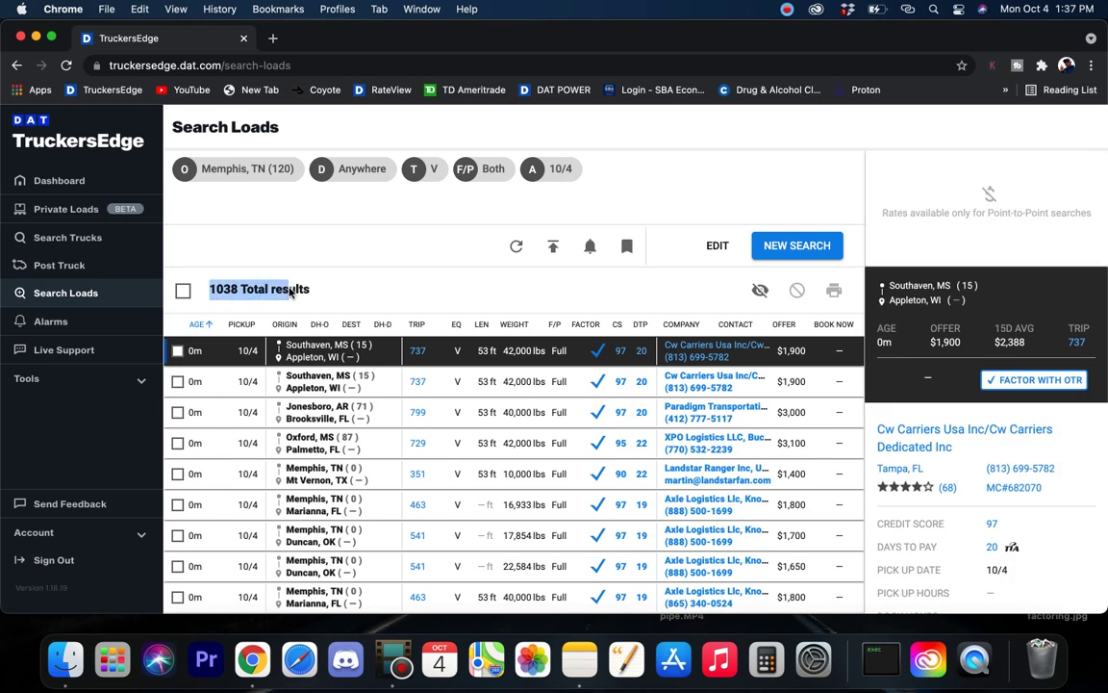
- Run a new load search with origin Allentown, PA and check its total number of results
left_click(785, 245)
left_click_drag(255, 225, 67, 237)
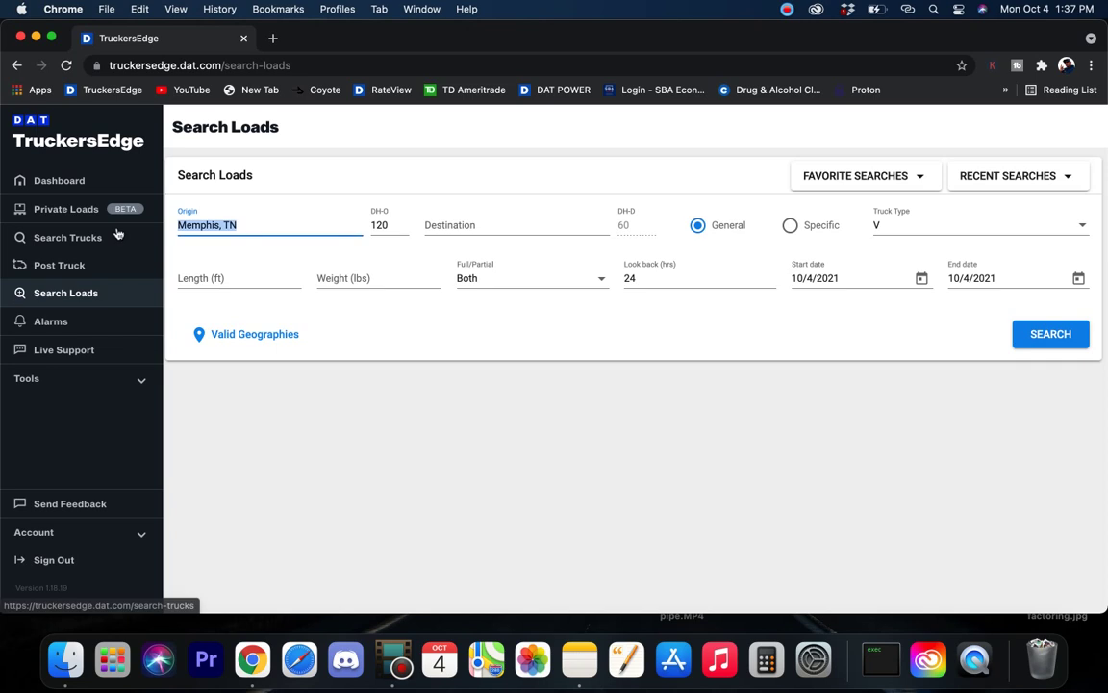
key("BackSpace")
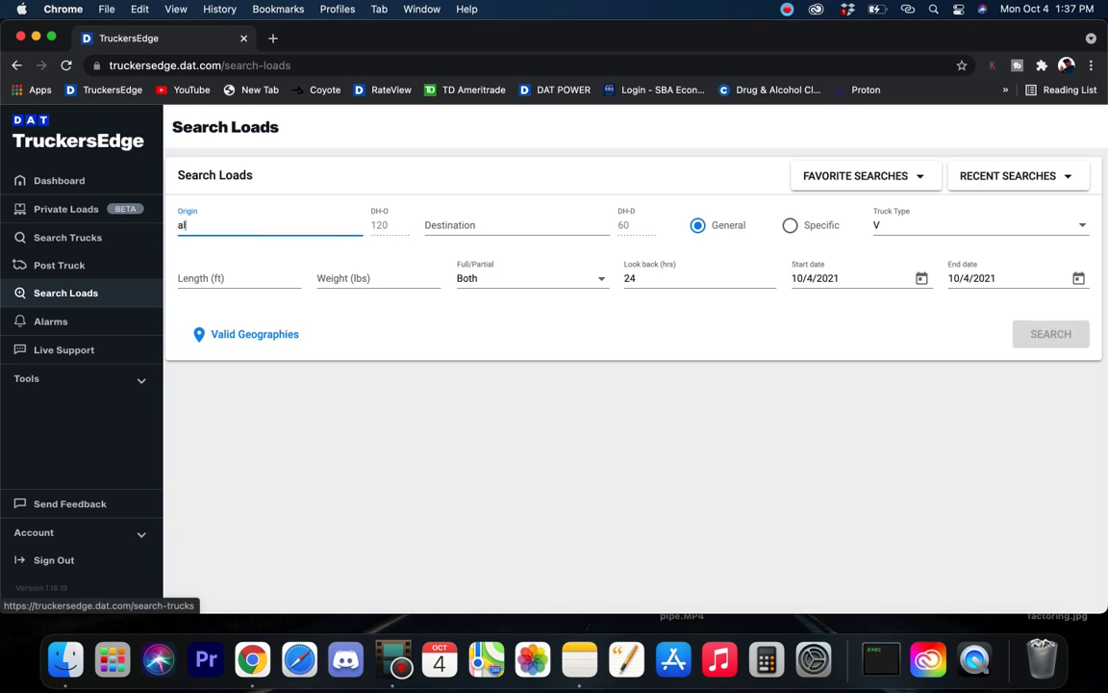
type("allen")
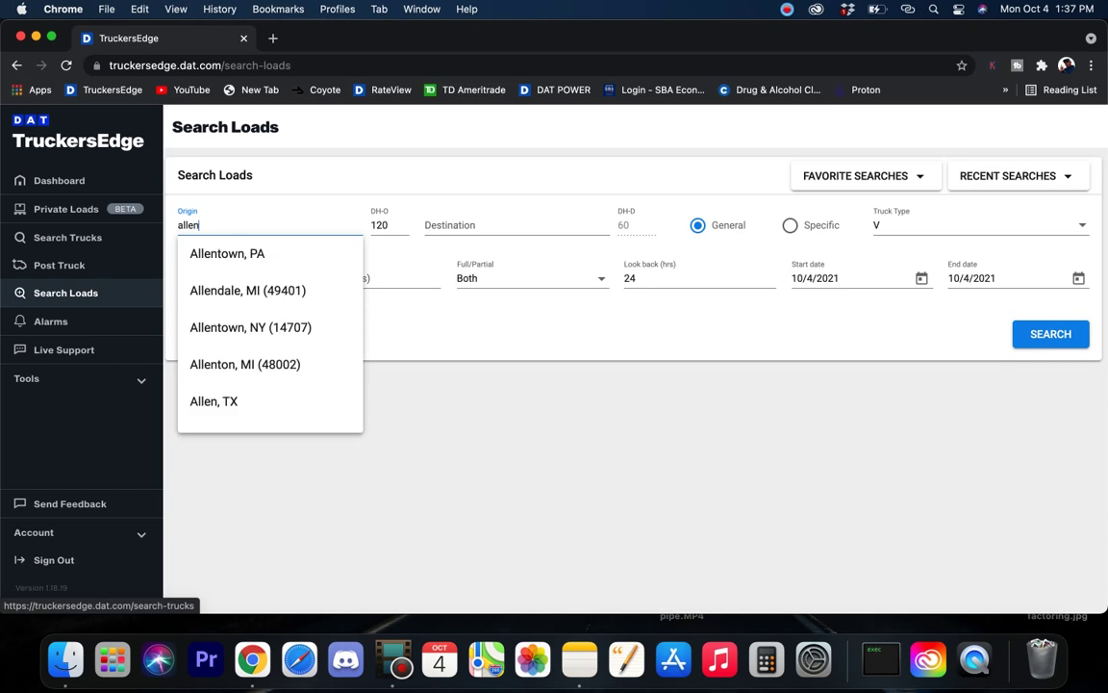
left_click(218, 254)
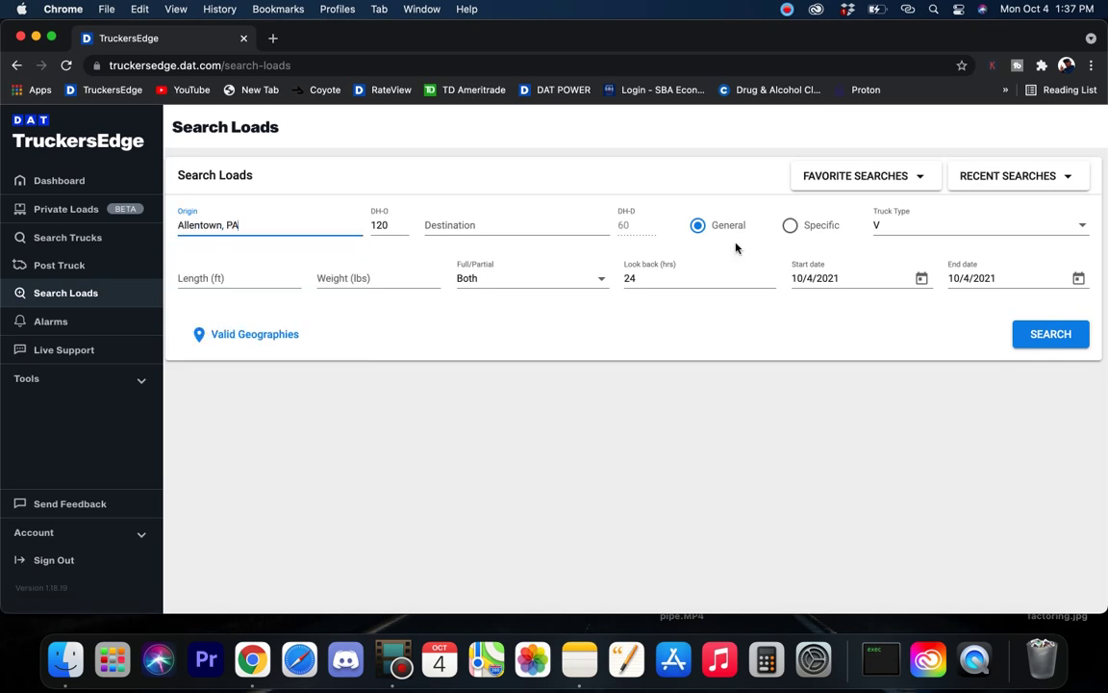
left_click(1047, 334)
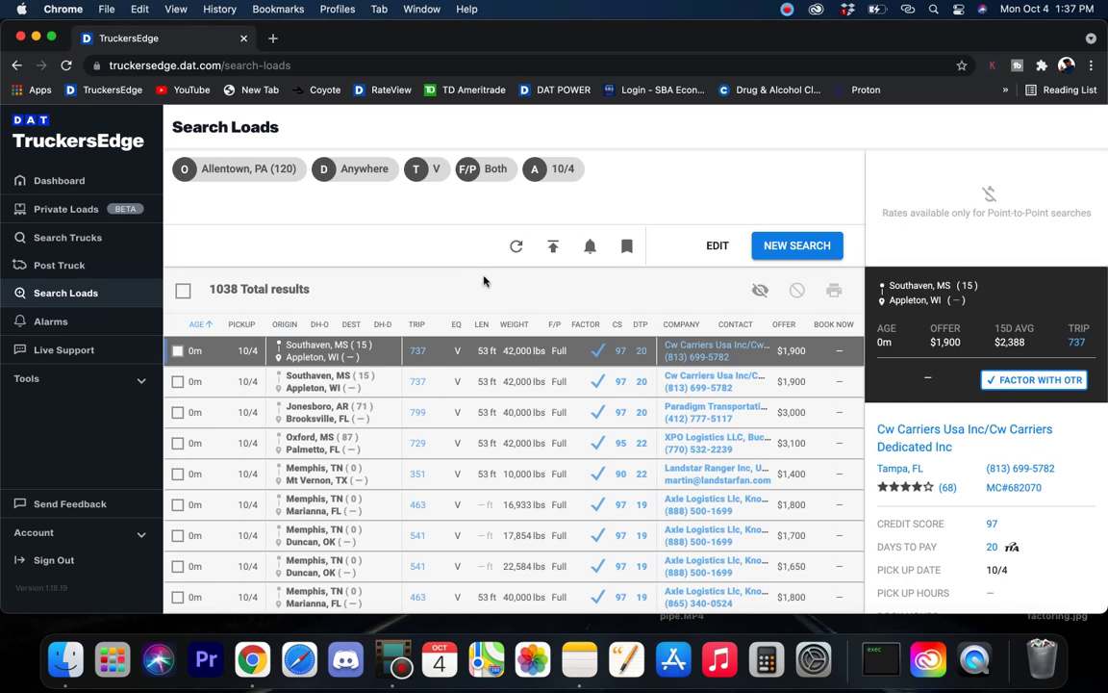
left_click_drag(212, 293, 256, 297)
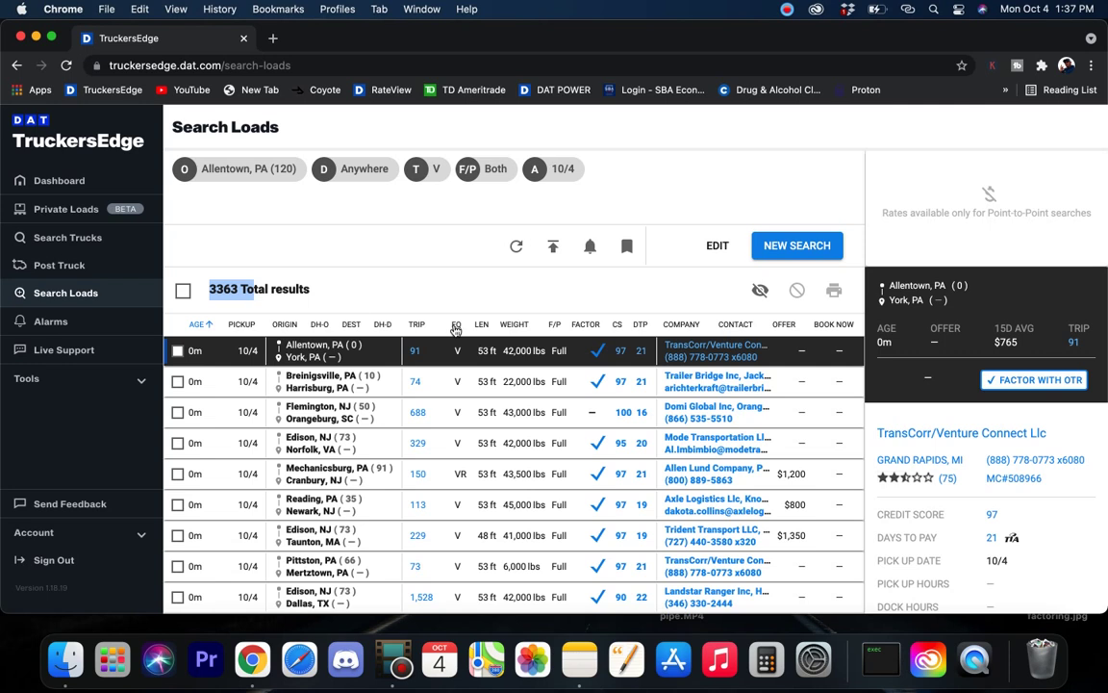
- Run a new load search with origin Columbus, OH and check its total number of results
left_click(796, 245)
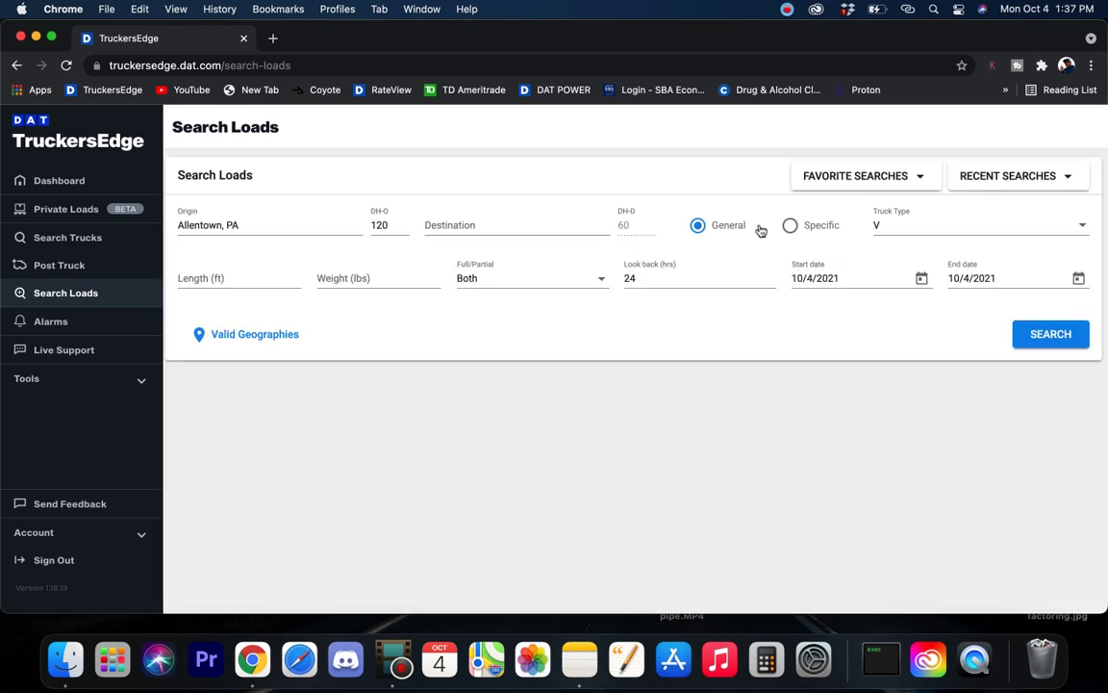
left_click(235, 224)
key("BackSpace")
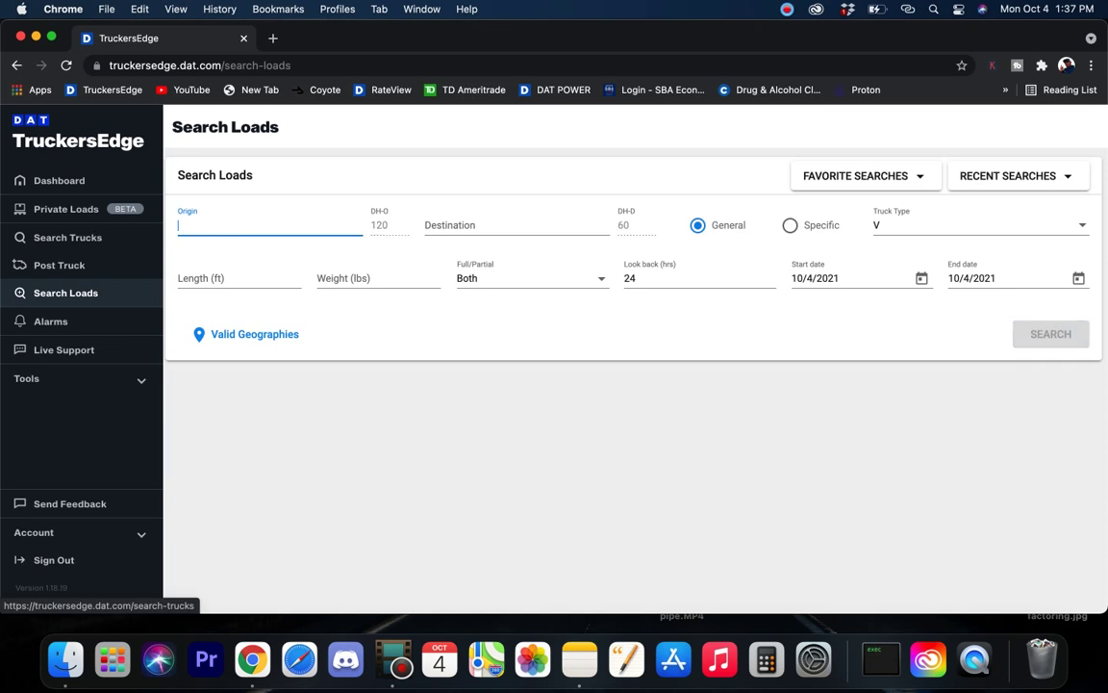
type("colu")
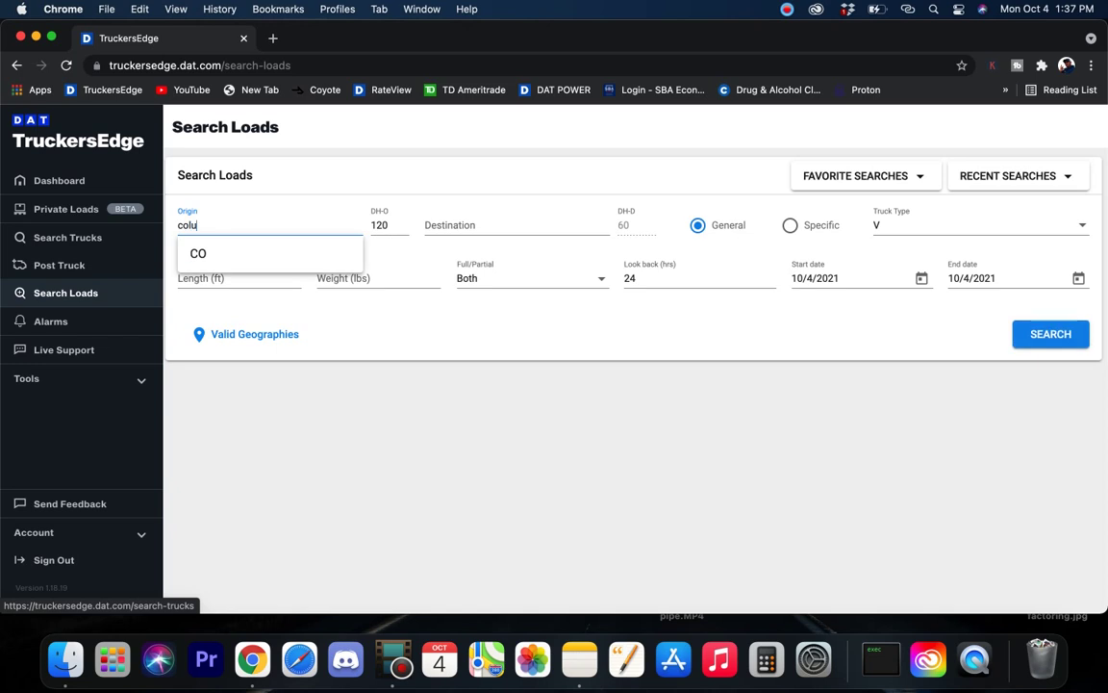
type("mbus")
left_click(224, 254)
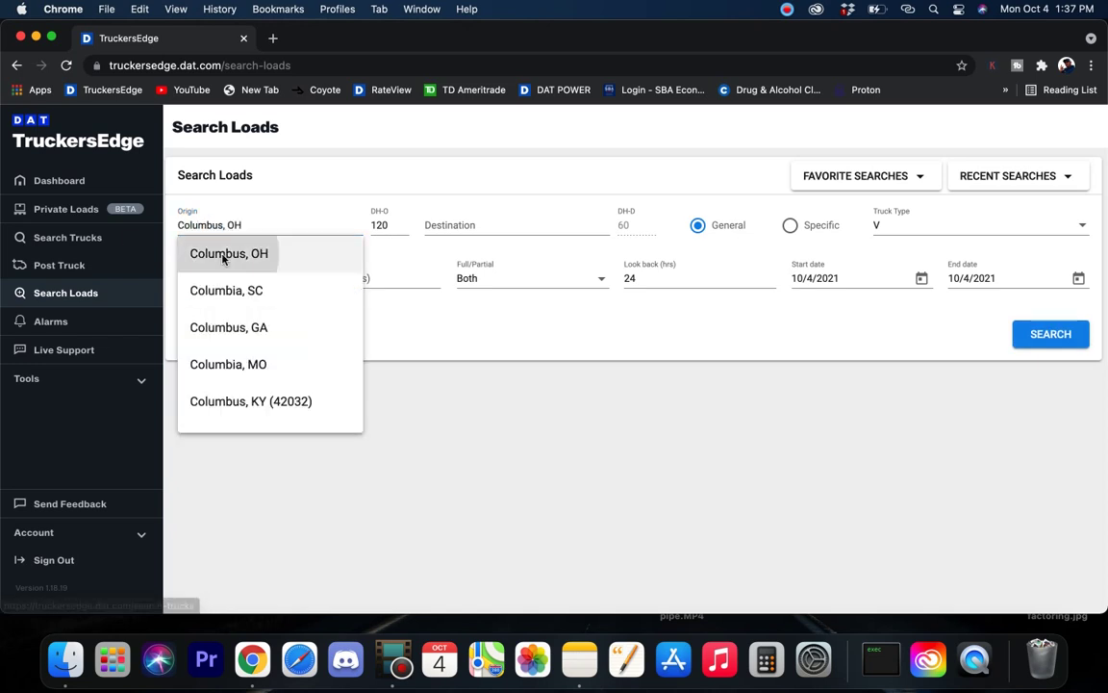
left_click(1049, 333)
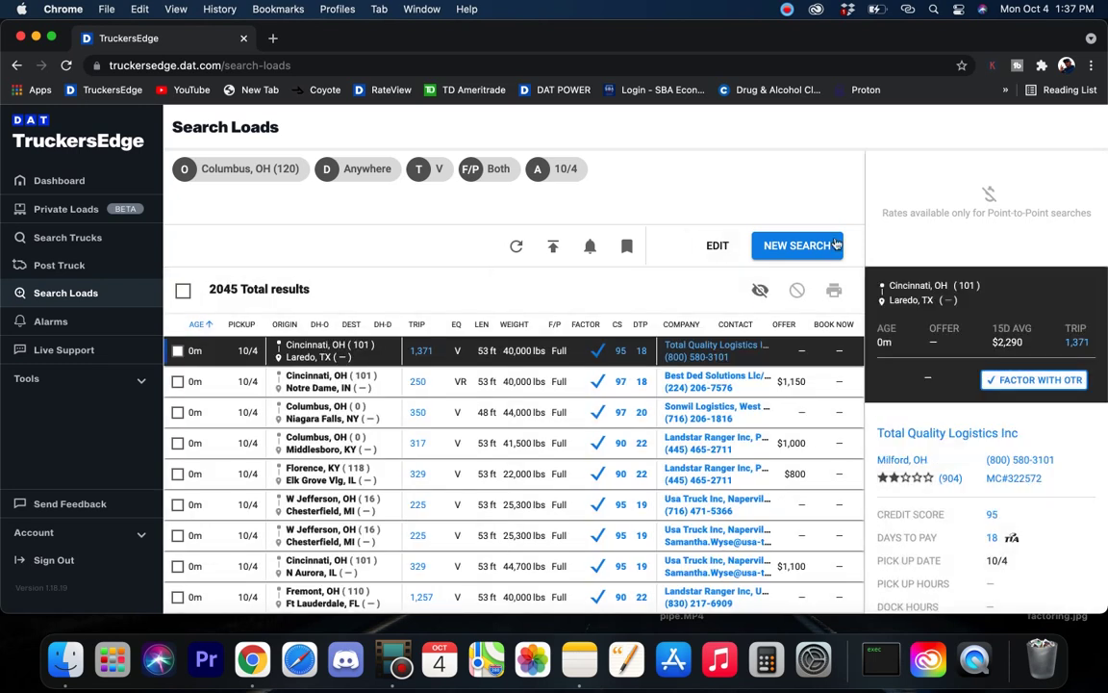
- Run a new load search with origin Indianapolis, IN and check its total number of results
left_click(806, 246)
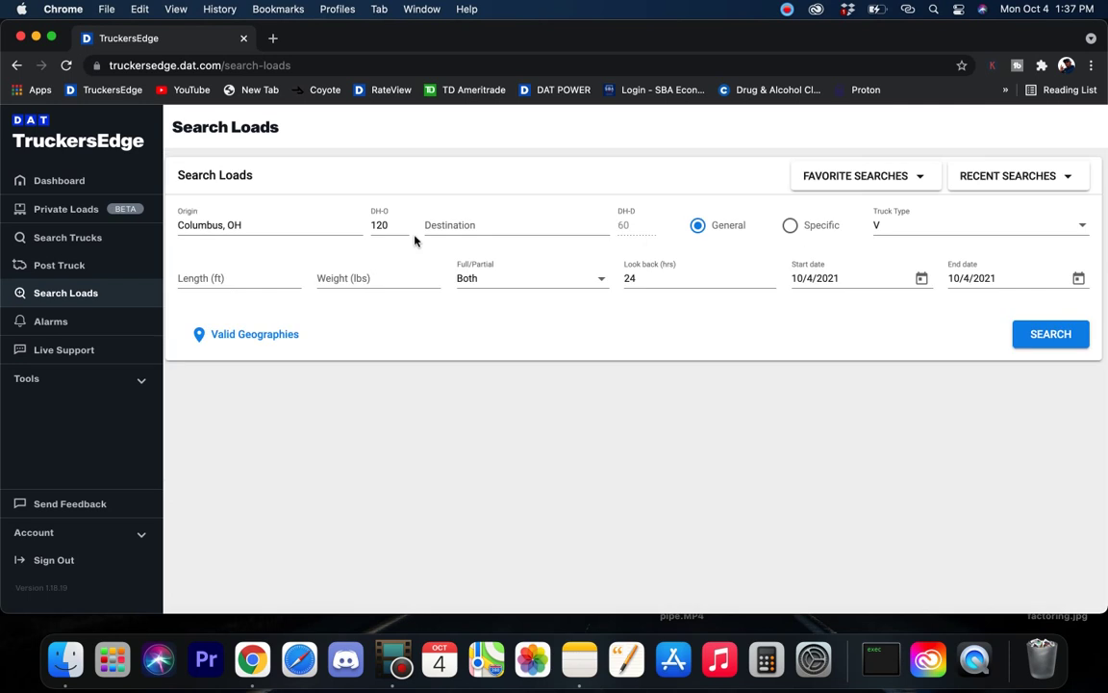
left_click(242, 224)
key("super+a")
key("BackSpace")
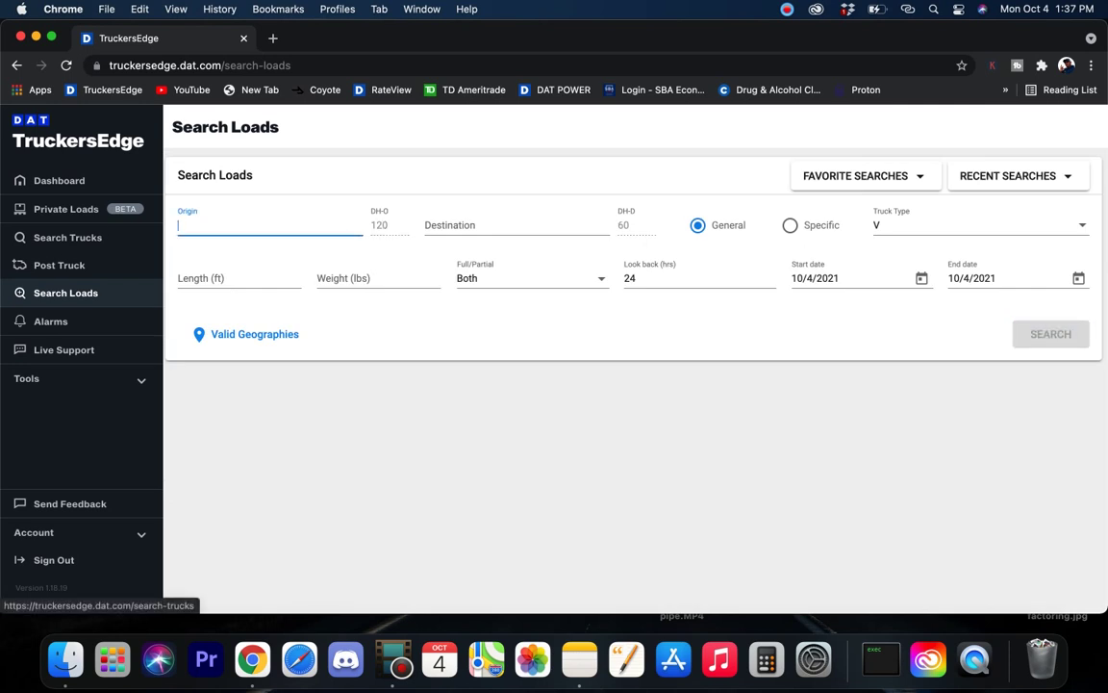
type("indian")
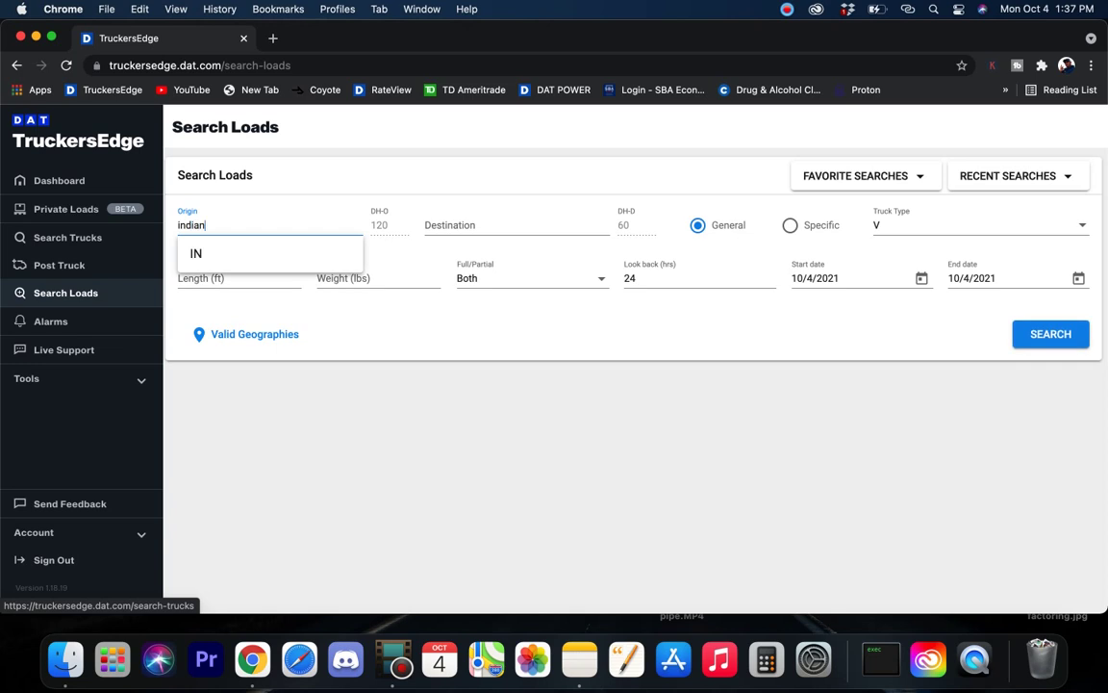
type("a")
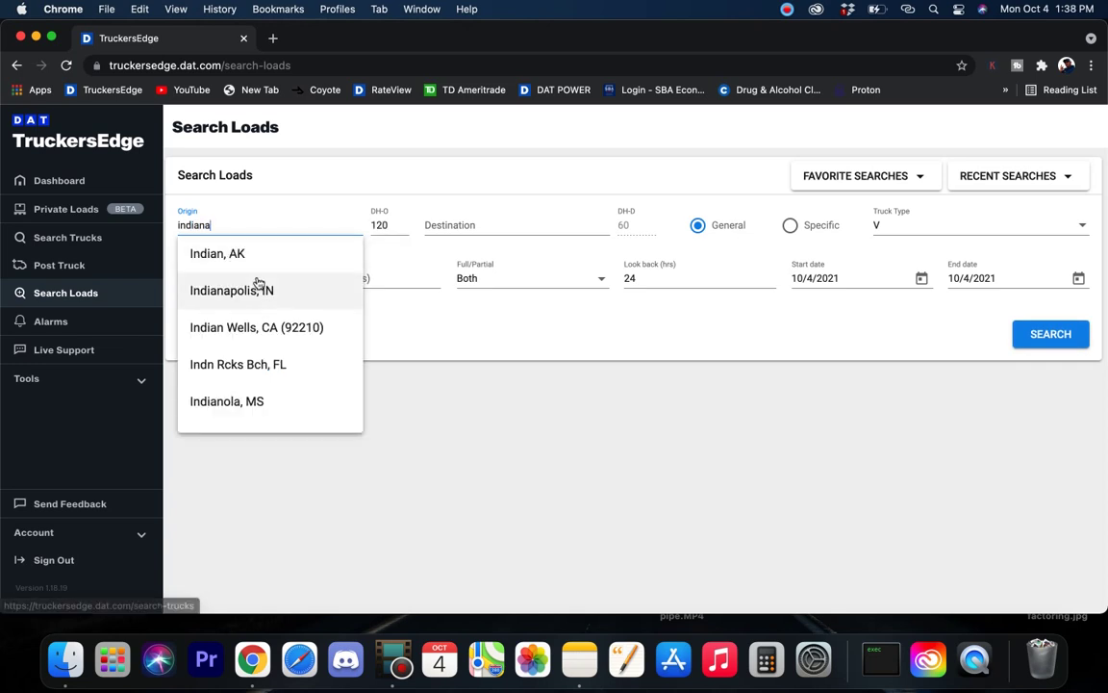
left_click(253, 293)
left_click(1044, 342)
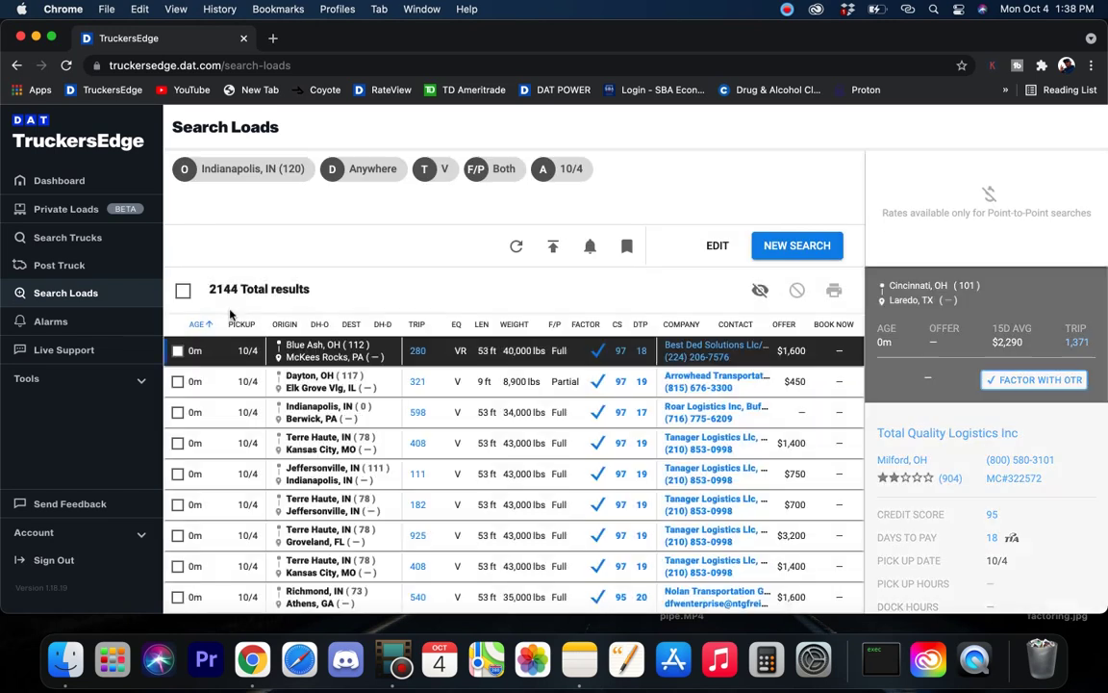
left_click_drag(207, 295, 295, 290)
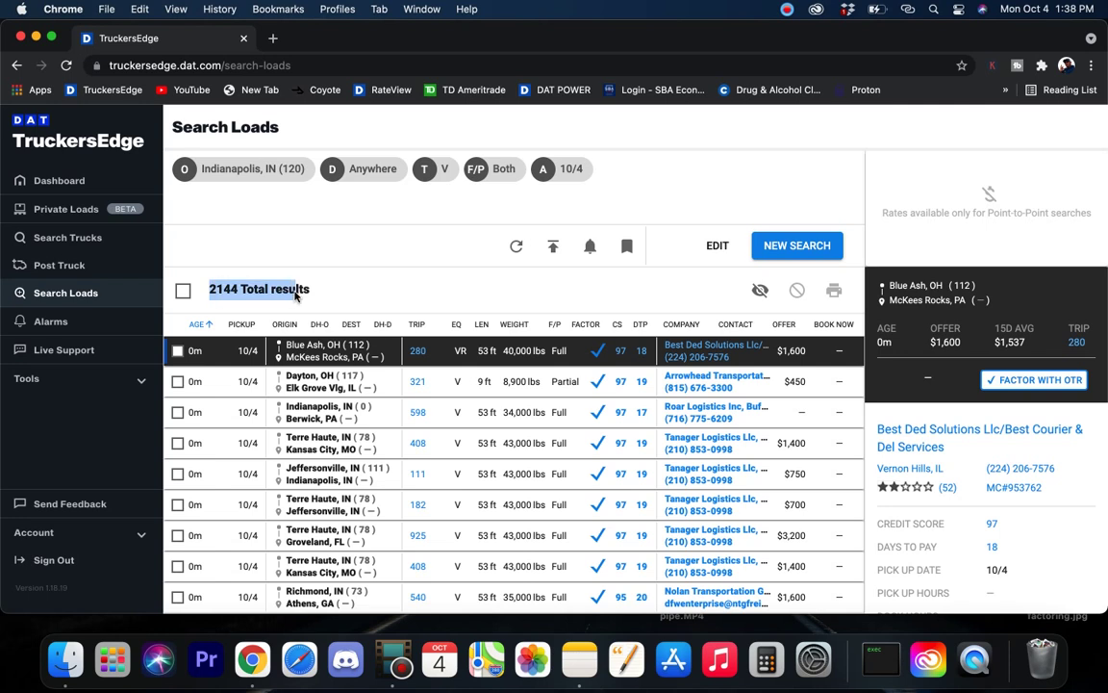
- Run a new load search with origin St Paul, MN (55101) and check its total number of results
left_click(793, 244)
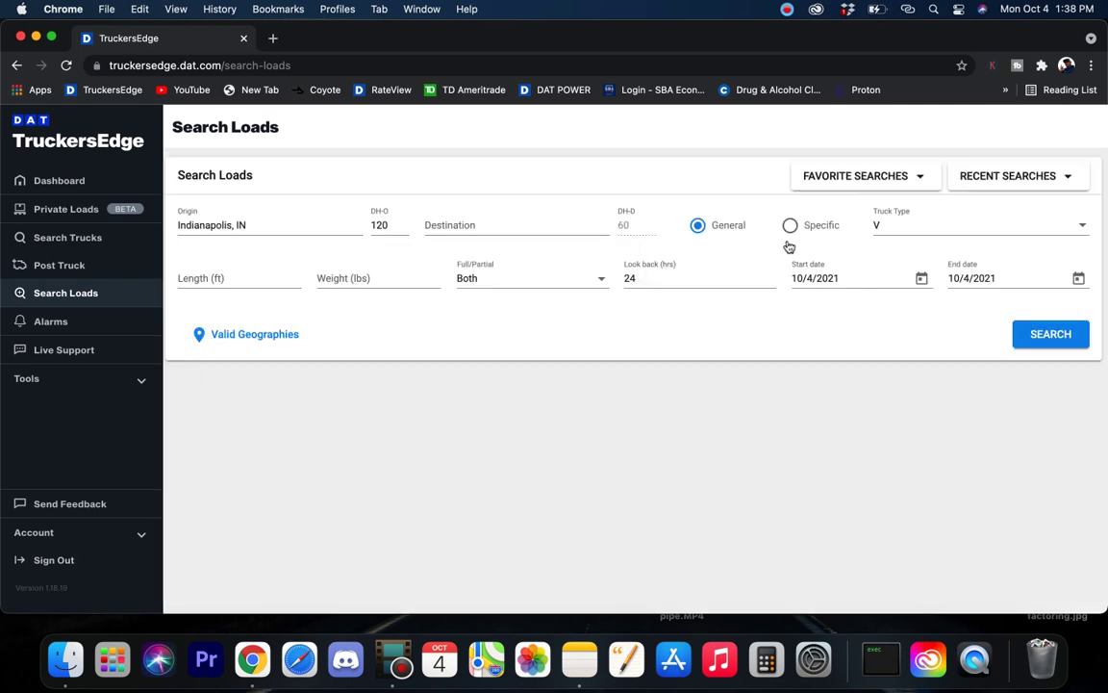
left_click(258, 226)
key("BackSpace")
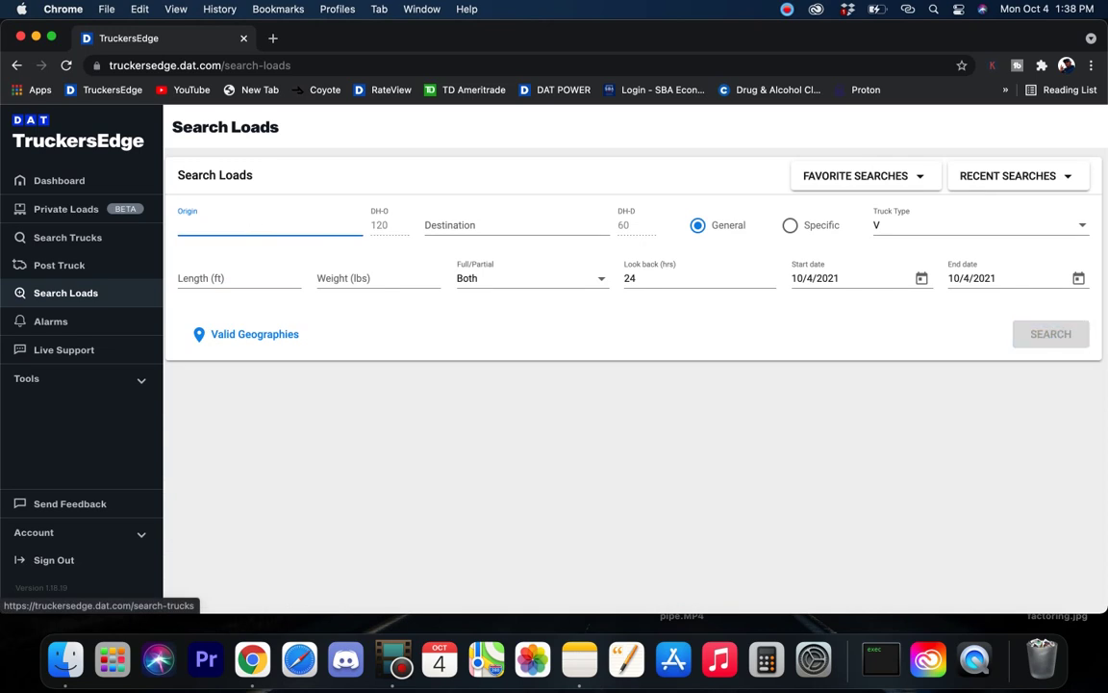
type("st paul")
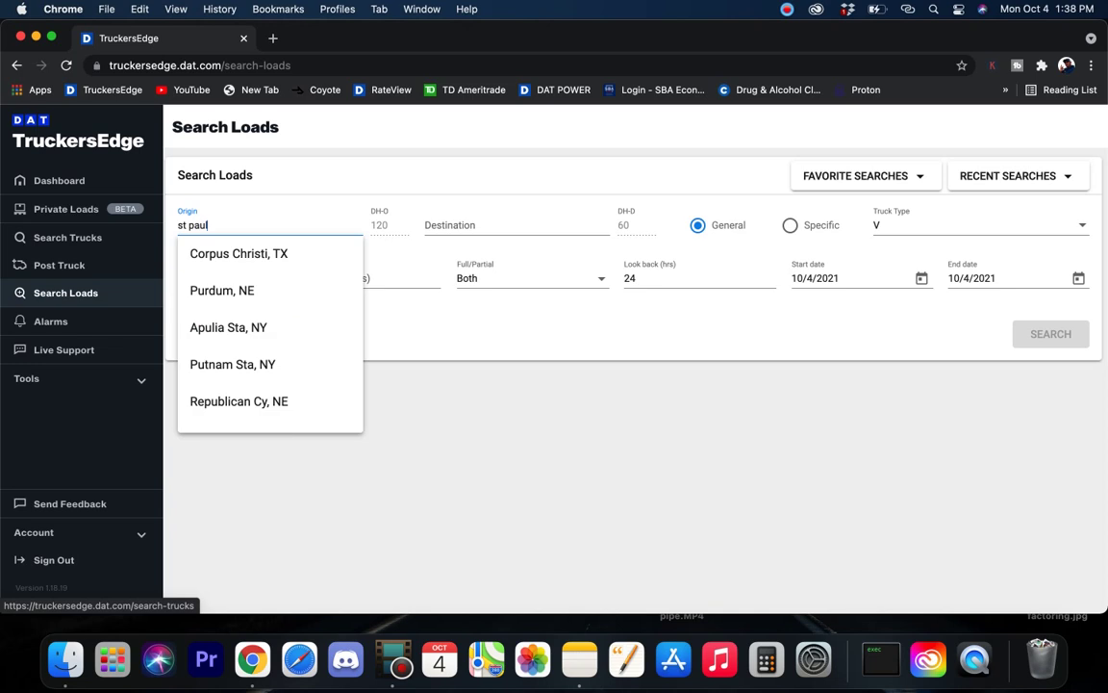
left_click(252, 262)
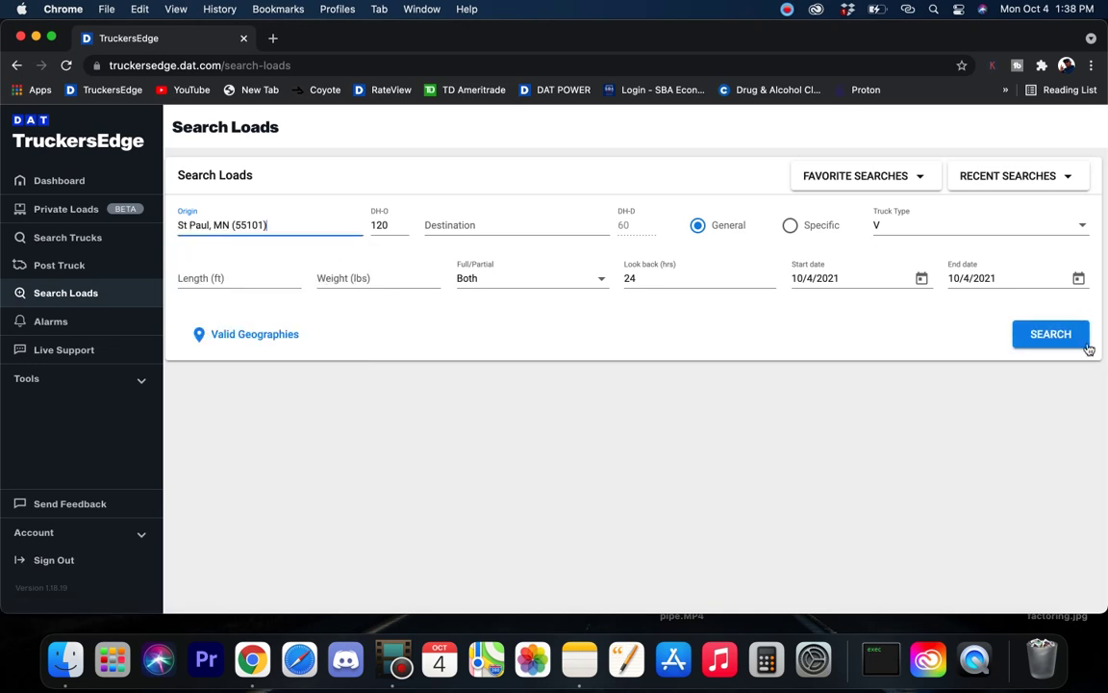
left_click(1052, 336)
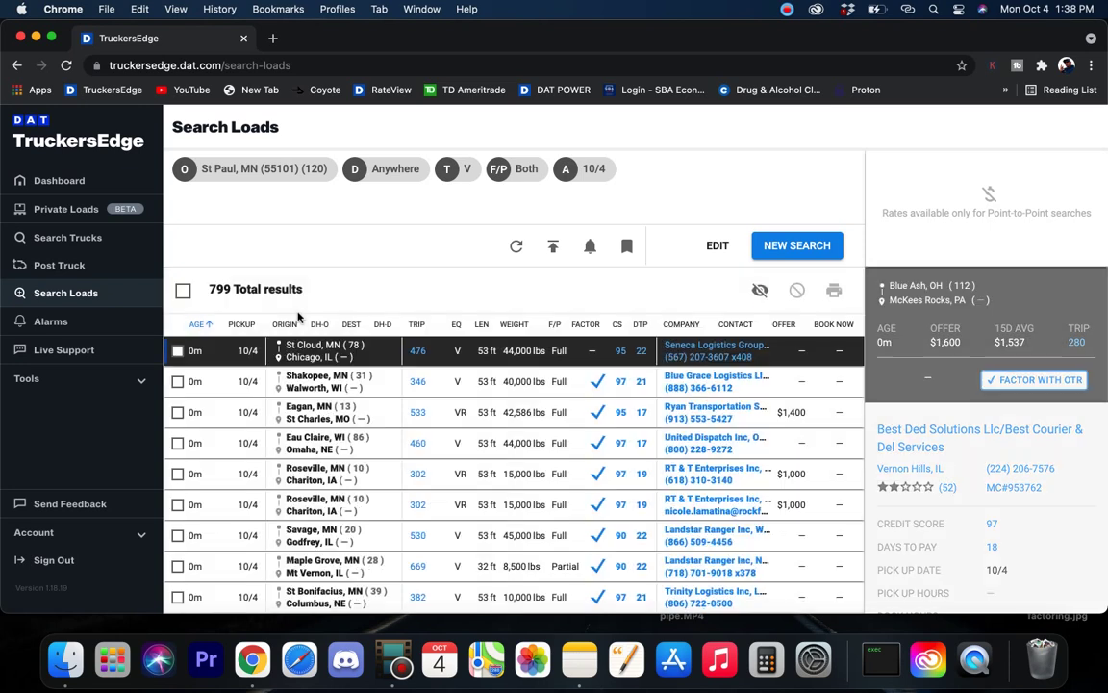
left_click_drag(207, 289, 277, 290)
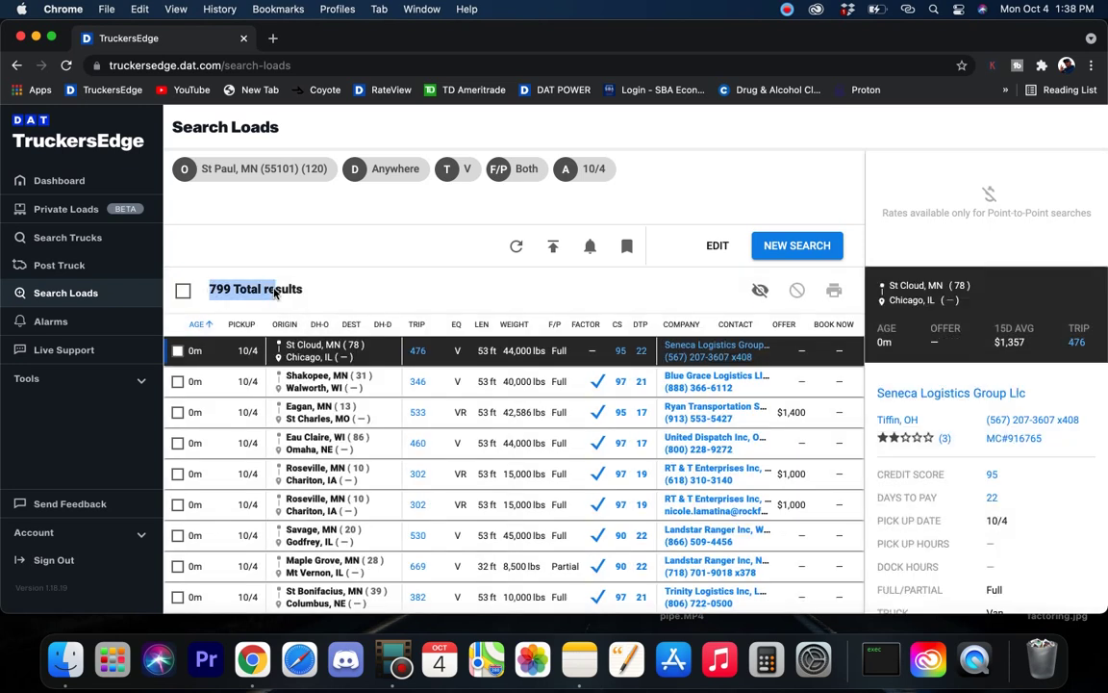
- Run a new load search with origin Chicago, IL, keeping the other search criteria
left_click(794, 246)
left_click(260, 228)
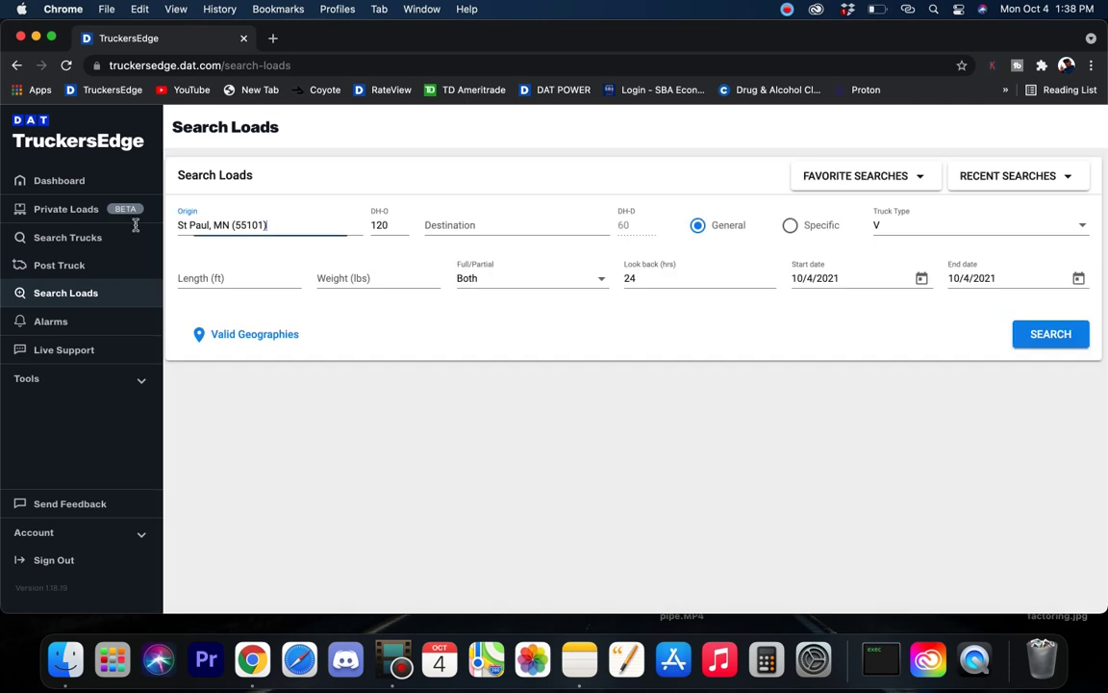
key("super+a")
key("BackSpace")
type("chicago")
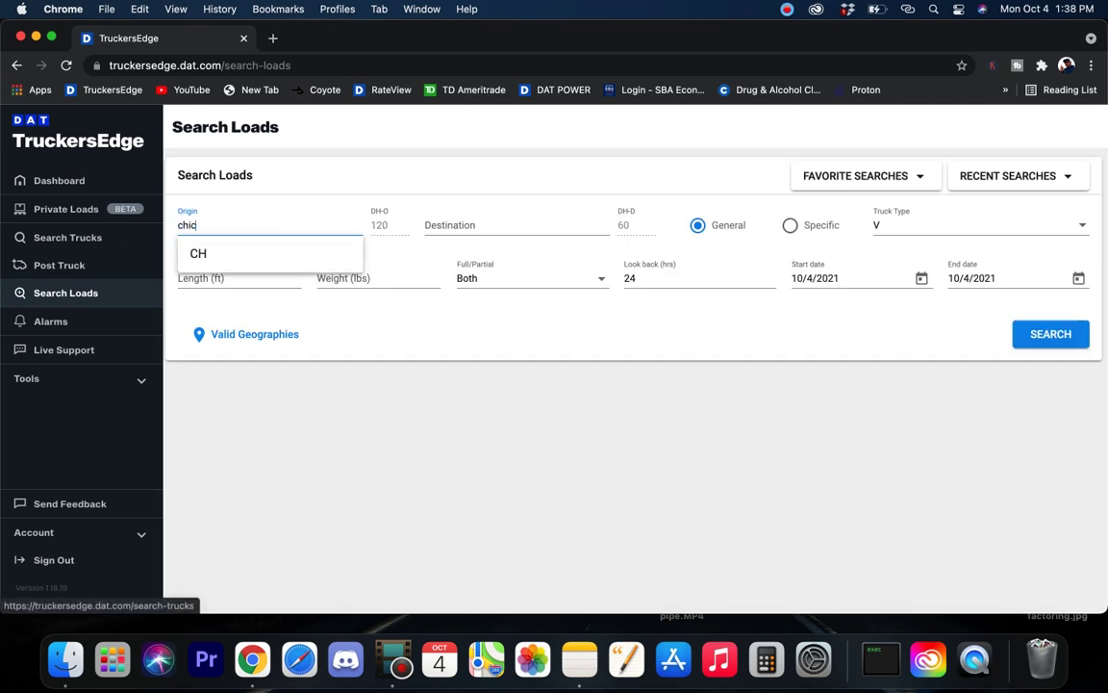
left_click(198, 252)
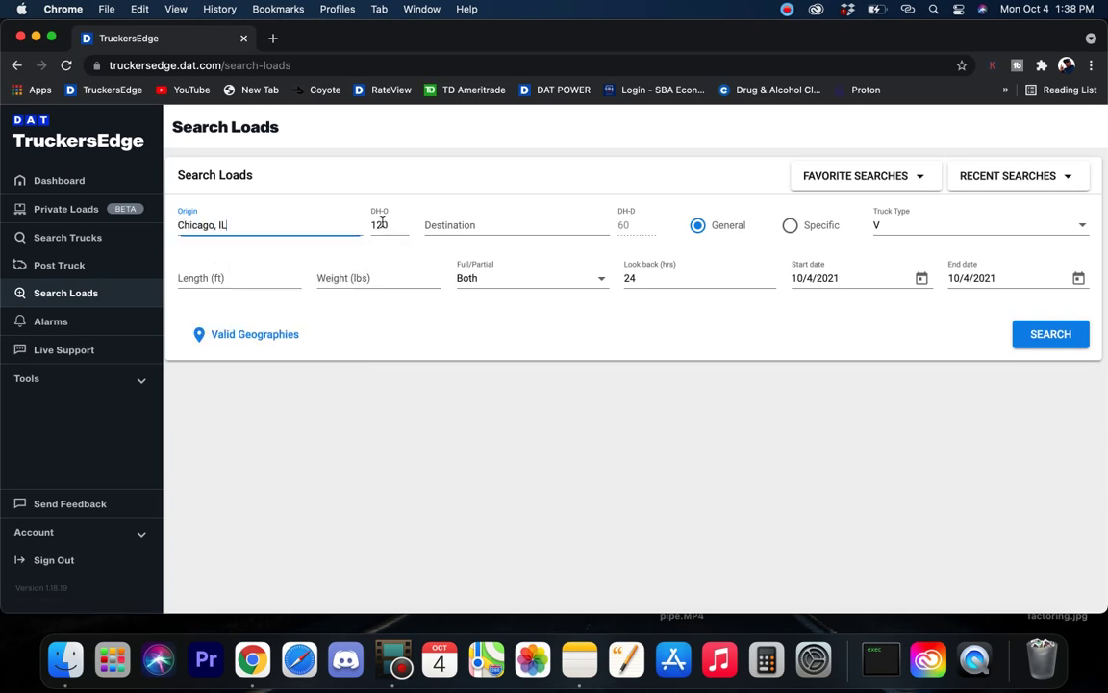
left_click(1024, 337)
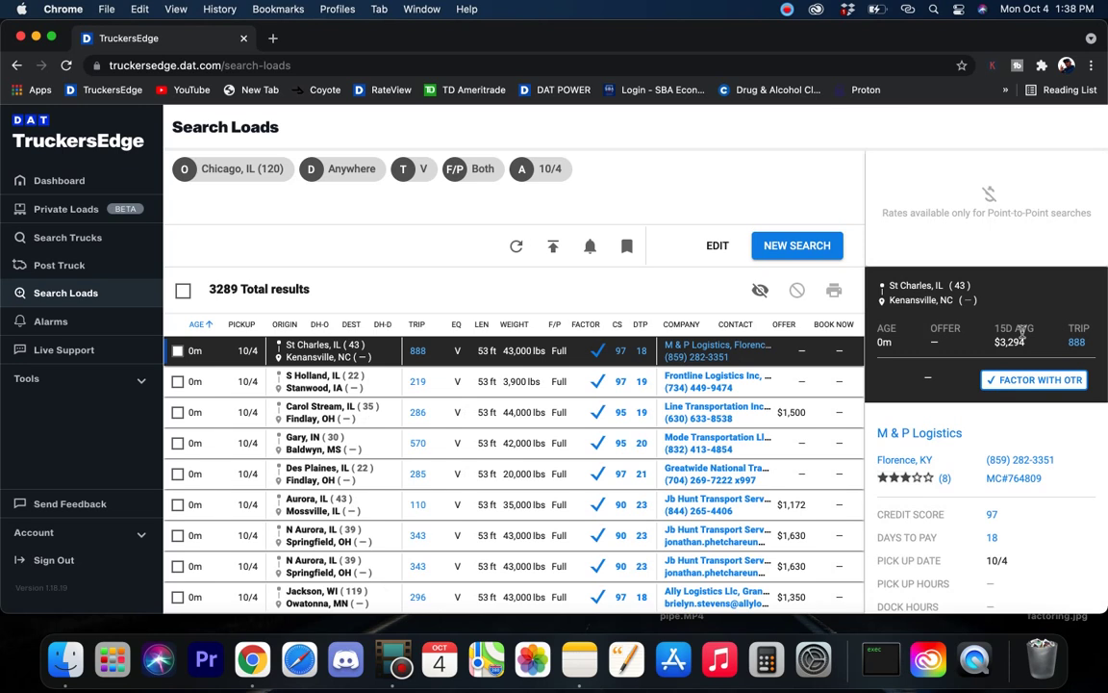
- Sort the Chicago loads by offer from highest to lowest and browse the best-paying ones
left_click(783, 325)
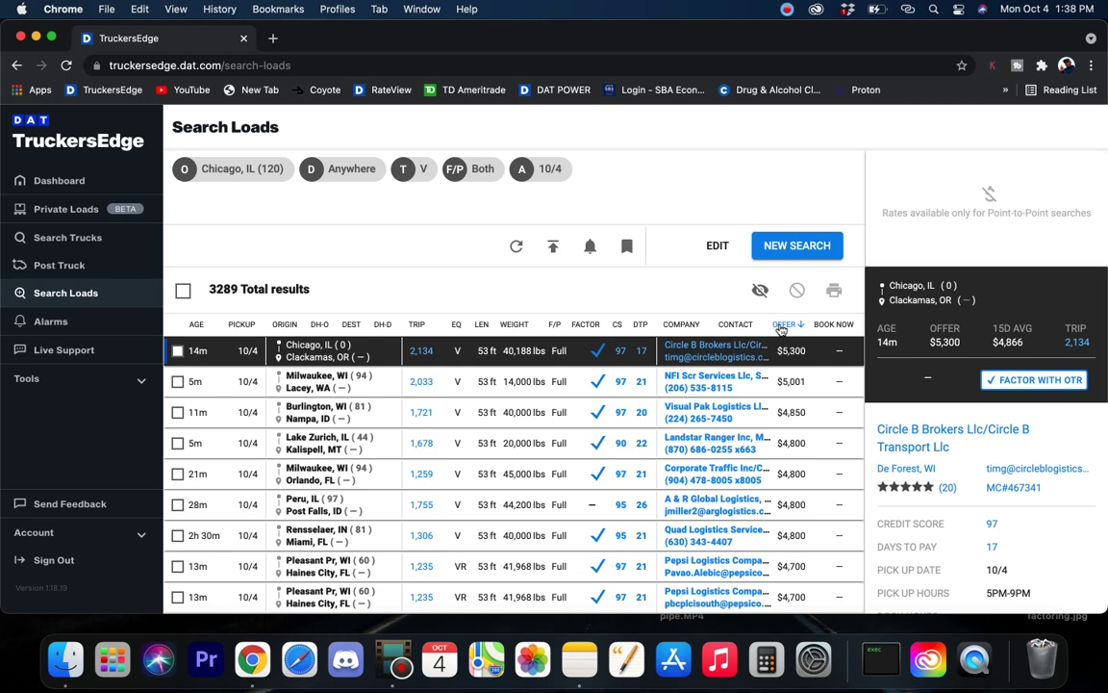
scroll(544, 462, "down", 3)
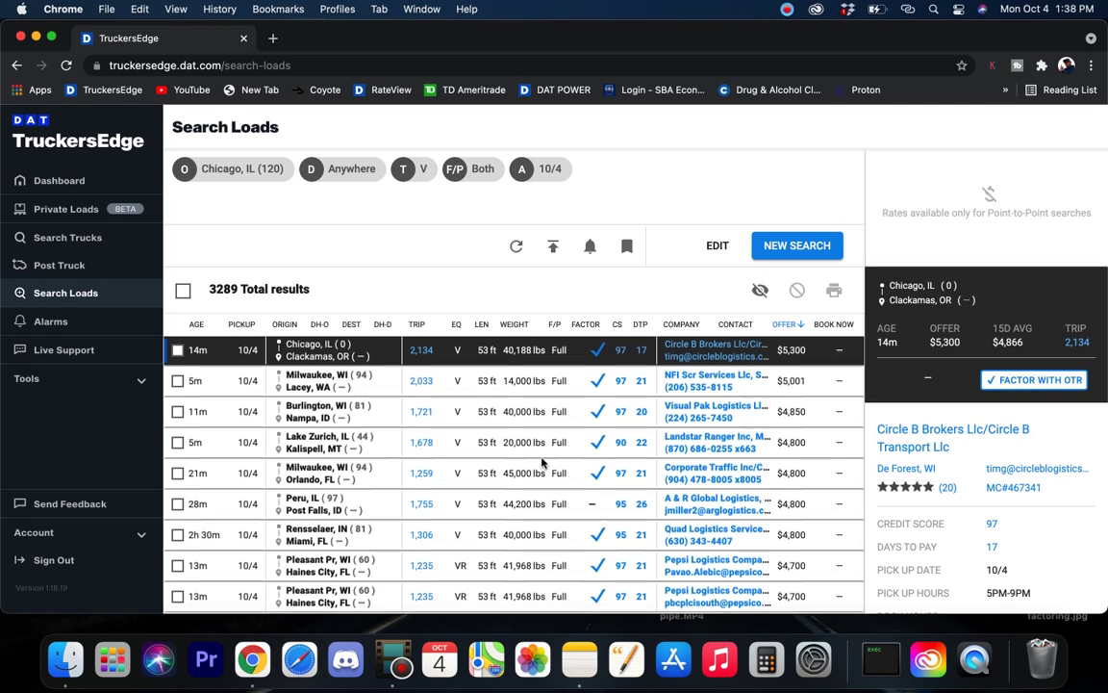
scroll(544, 462, "down", 4)
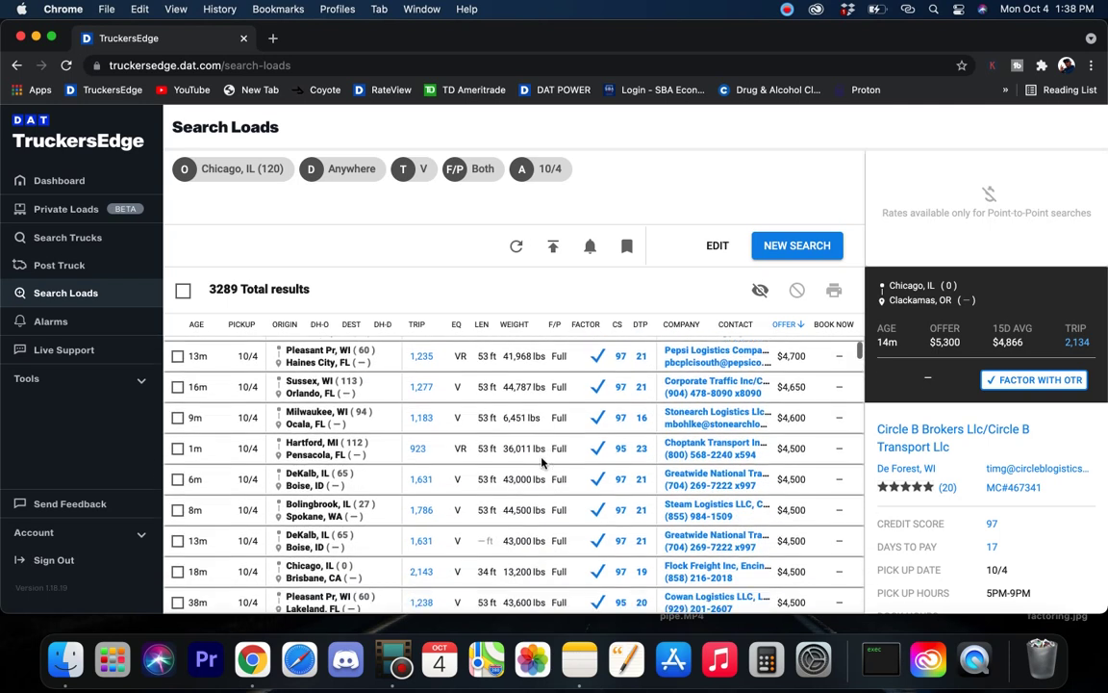
- View the details of the Milwaukee, WI to Ocala, FL load and review the other high-paying offers in the list
left_click(393, 414)
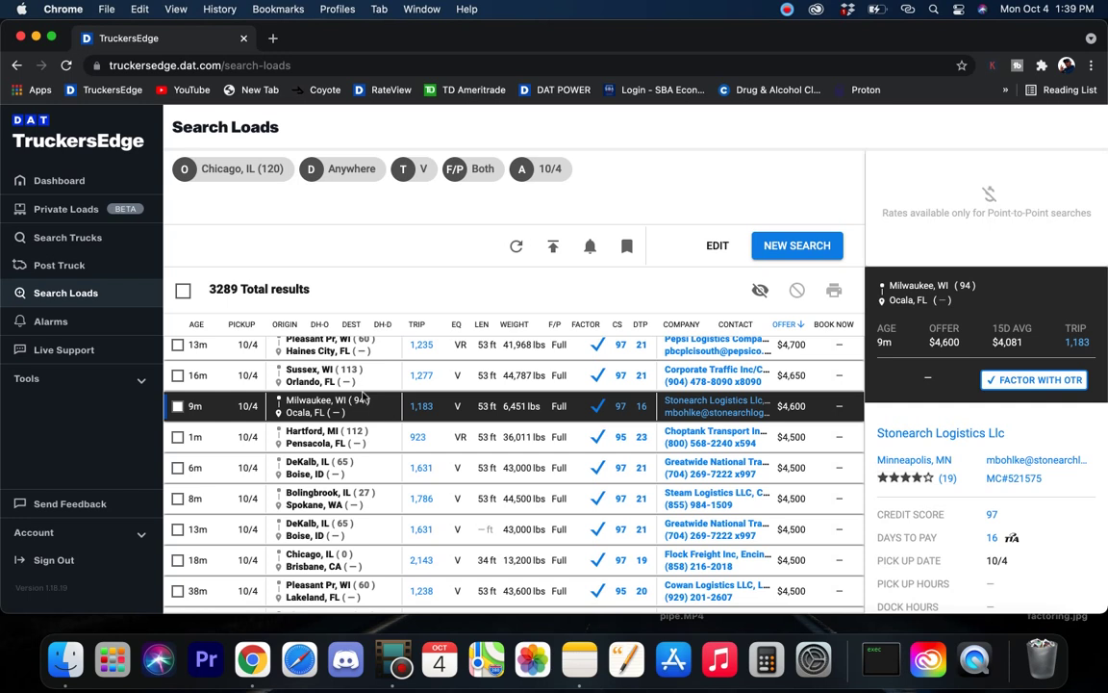
scroll(442, 398, "down", 2)
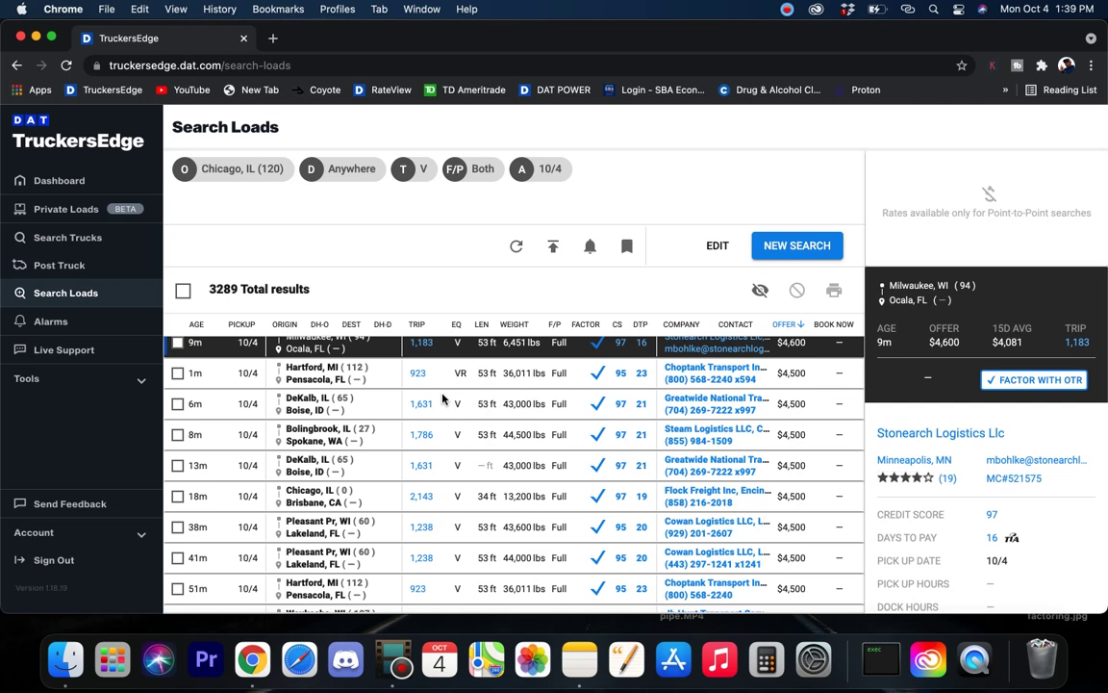
scroll(443, 397, "up", 1)
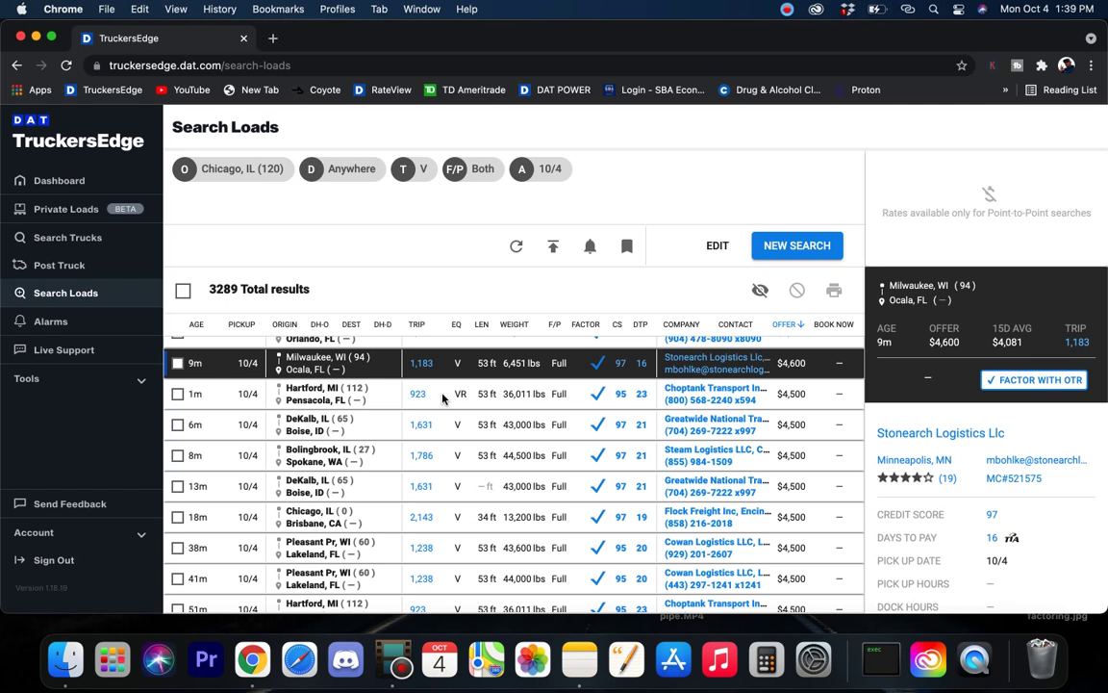
scroll(443, 398, "down", 4)
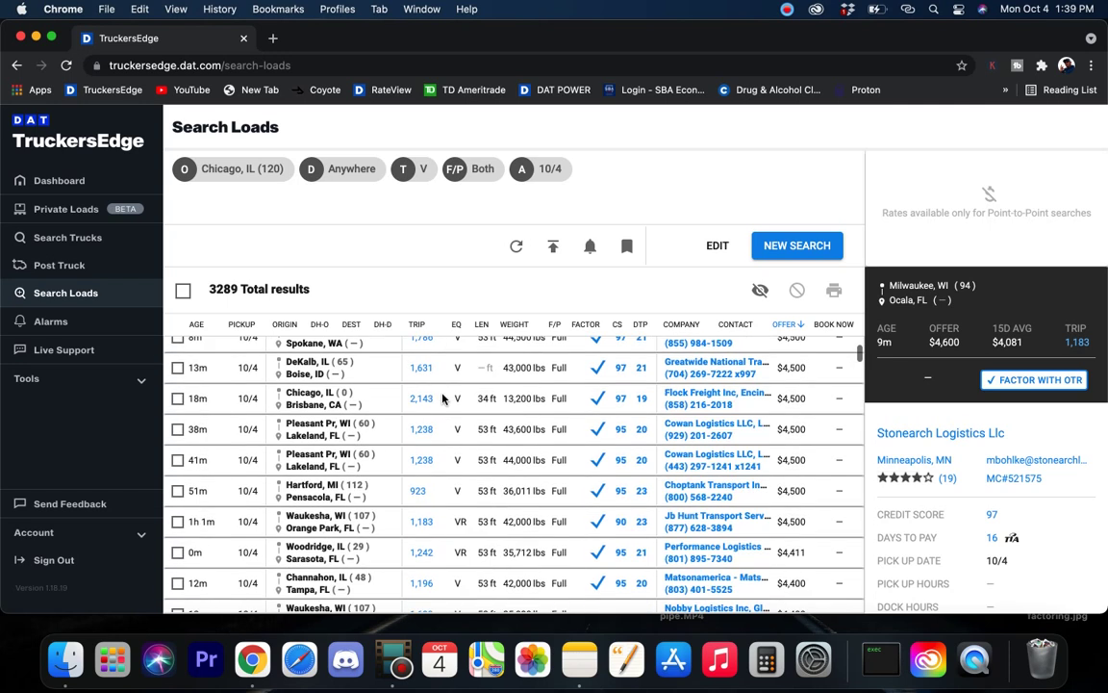
scroll(443, 394, "up", 15)
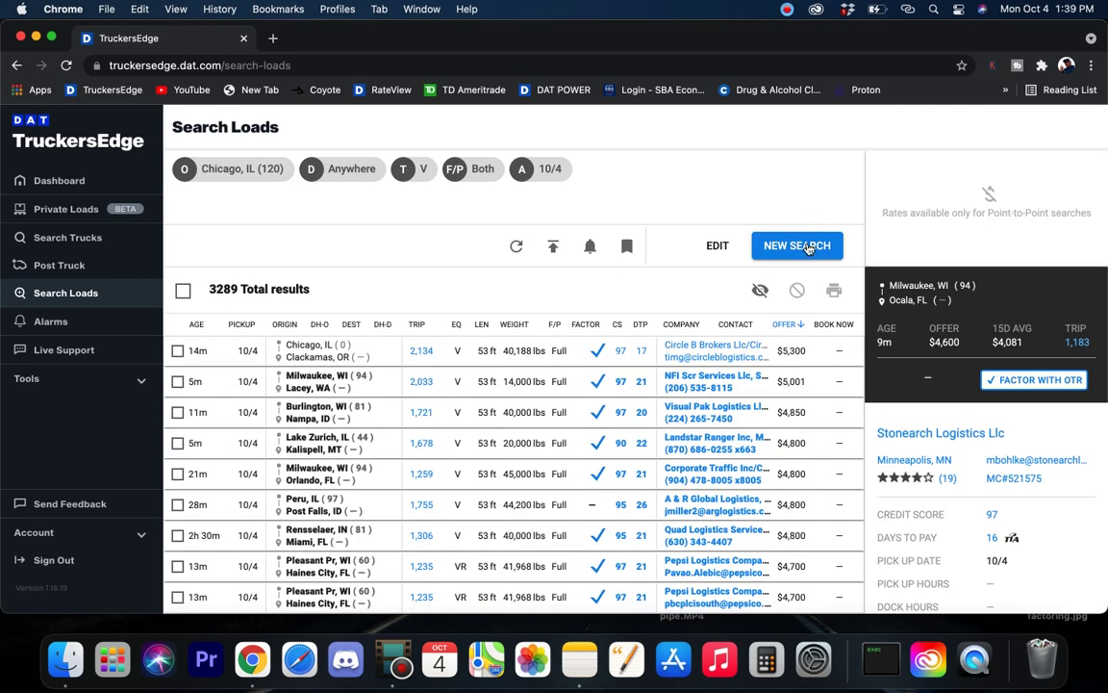